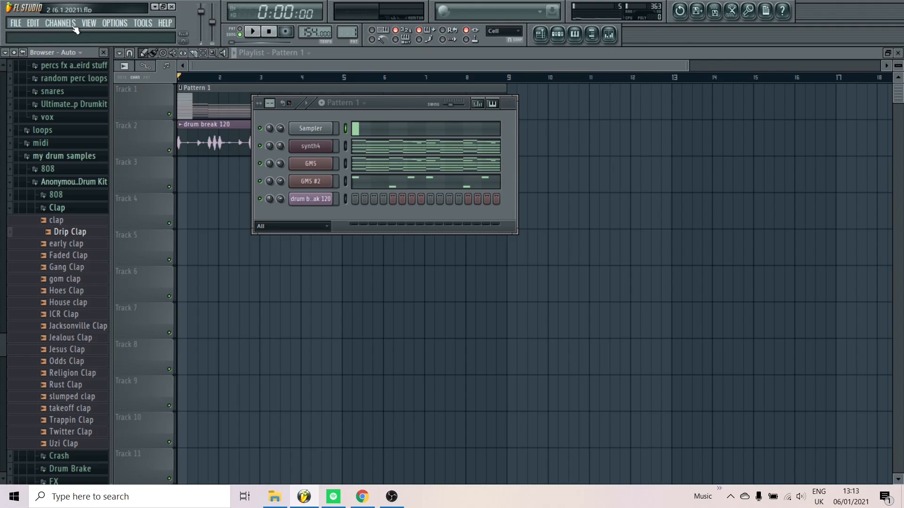
# Solo the synth4 channel and inspect the Sampler channel's notes in the piano roll
pyautogui.rightClick(259, 145)
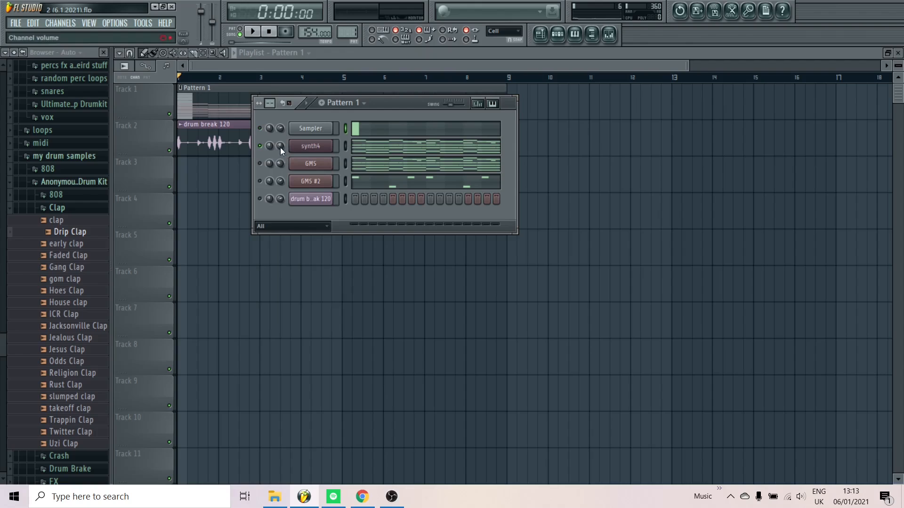
pyautogui.click(368, 135)
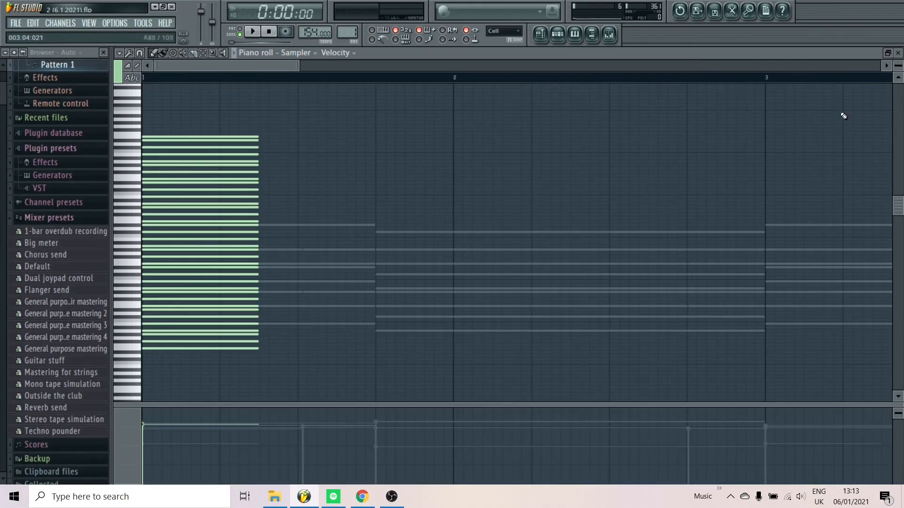
pyautogui.scroll(-5, 518, 235)
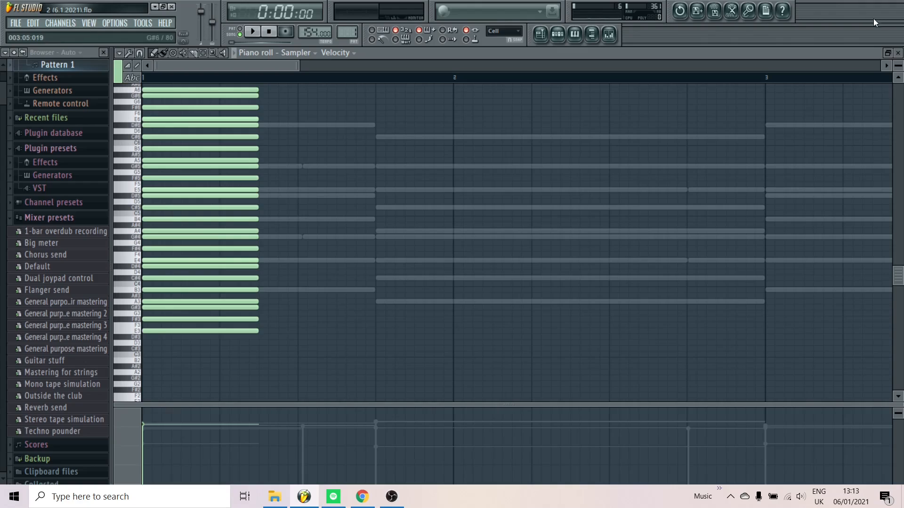
pyautogui.click(897, 51)
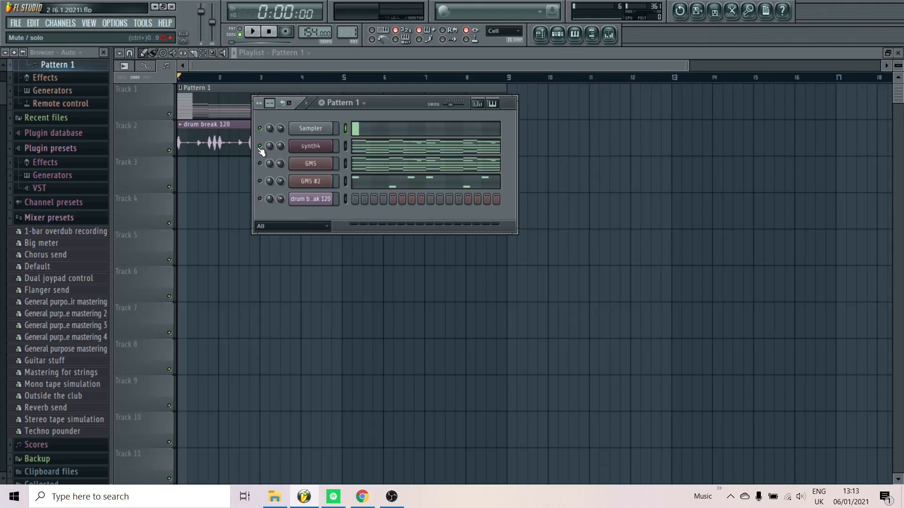
# View the synth4 channel's Harmless synthesizer settings, close the plugin and return to the channel rack
pyautogui.click(322, 146)
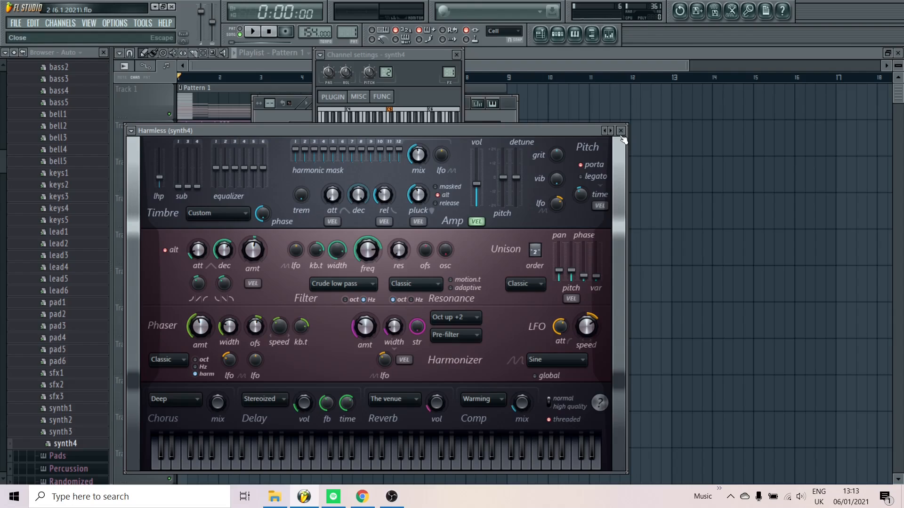
pyautogui.click(408, 466)
pyautogui.click(622, 131)
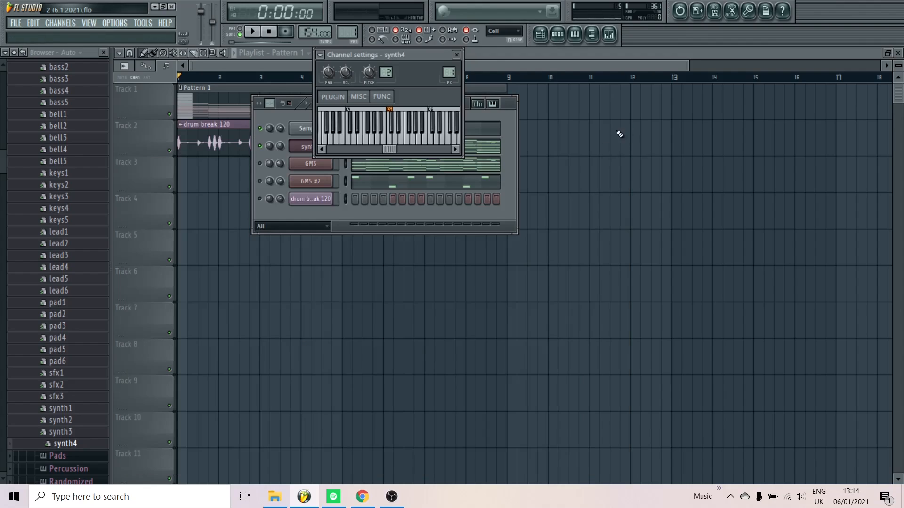
pyautogui.click(487, 122)
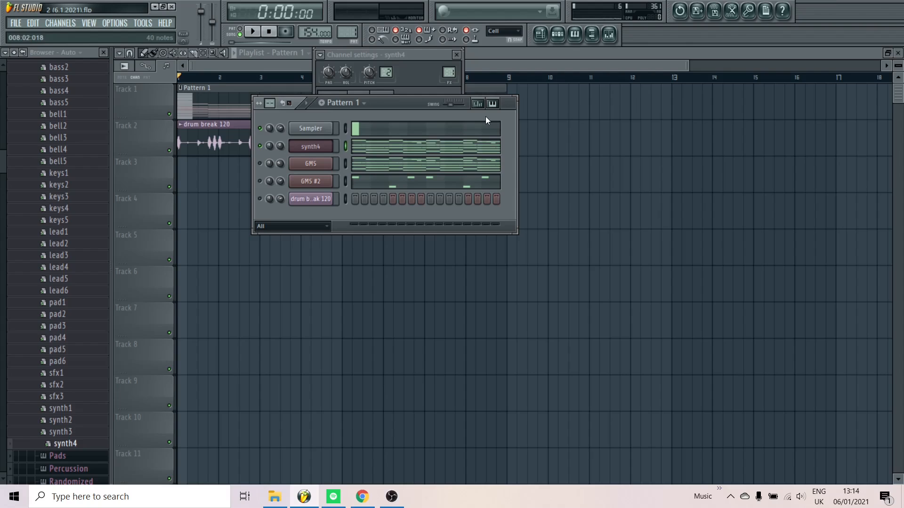
# Examine the synth4 chord notes in the piano roll while playing the whole pattern, then close the piano roll
pyautogui.click(371, 150)
pyautogui.press('space')
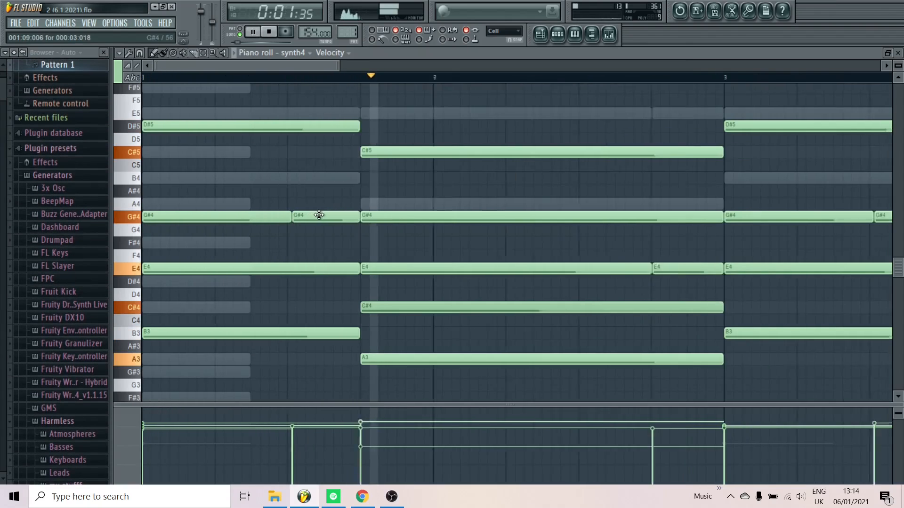
pyautogui.scroll(-5, 319, 215)
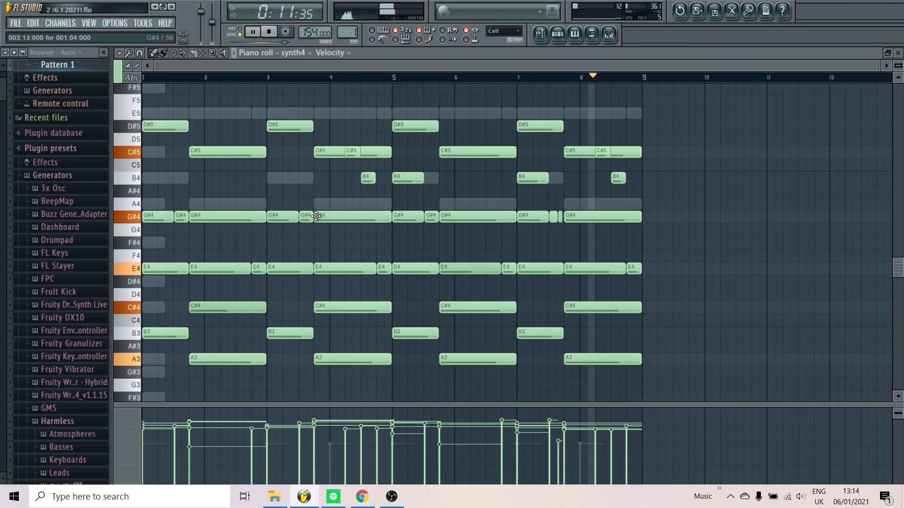
pyautogui.press('space')
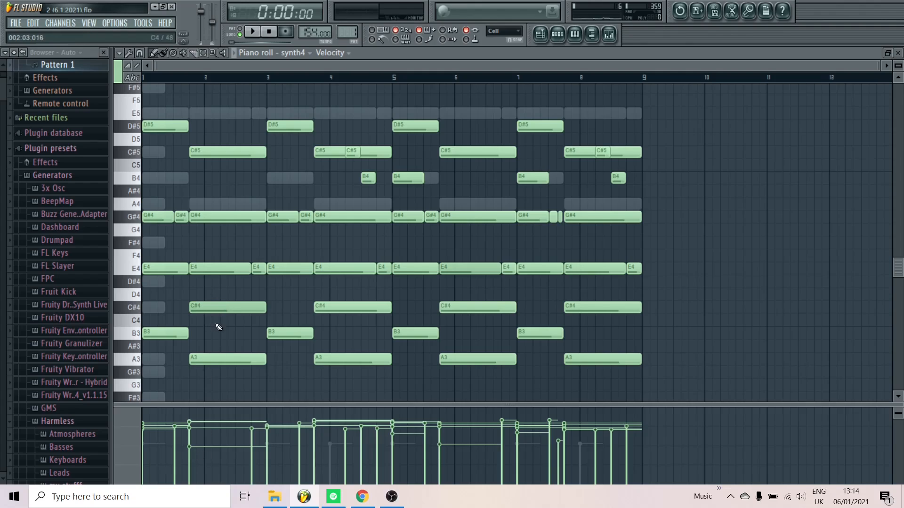
pyautogui.moveTo(216, 324); pyautogui.dragTo(214, 301)
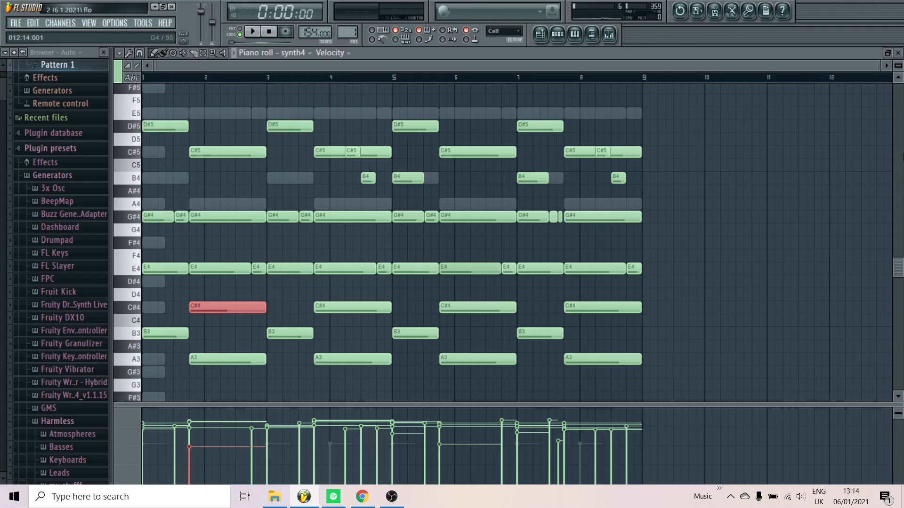
pyautogui.click(898, 53)
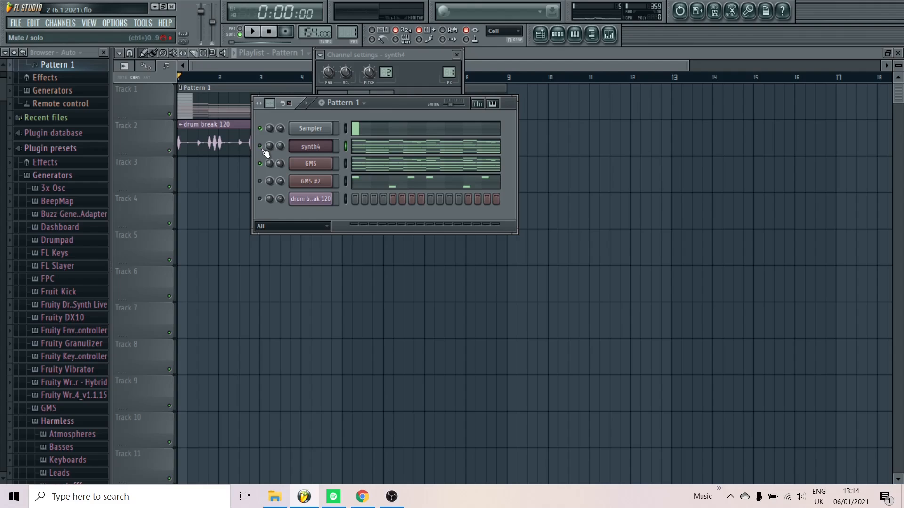
# Listen to the GMS channel on its own and view its GMS plugin preset settings
pyautogui.press('space')
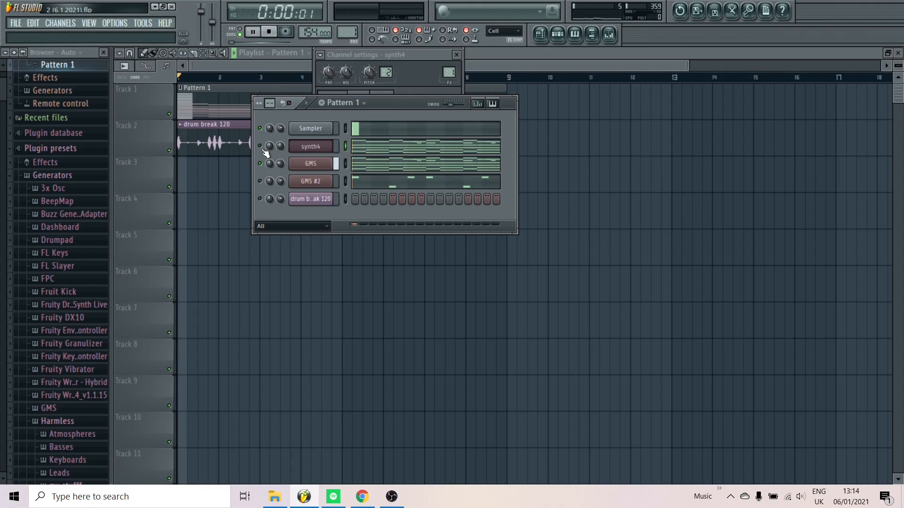
pyautogui.press('space')
pyautogui.click(305, 166)
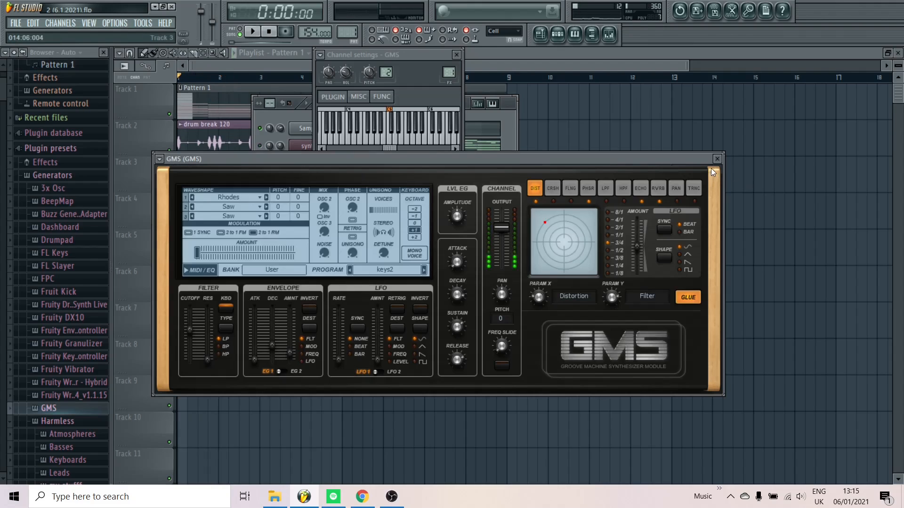
pyautogui.click(717, 158)
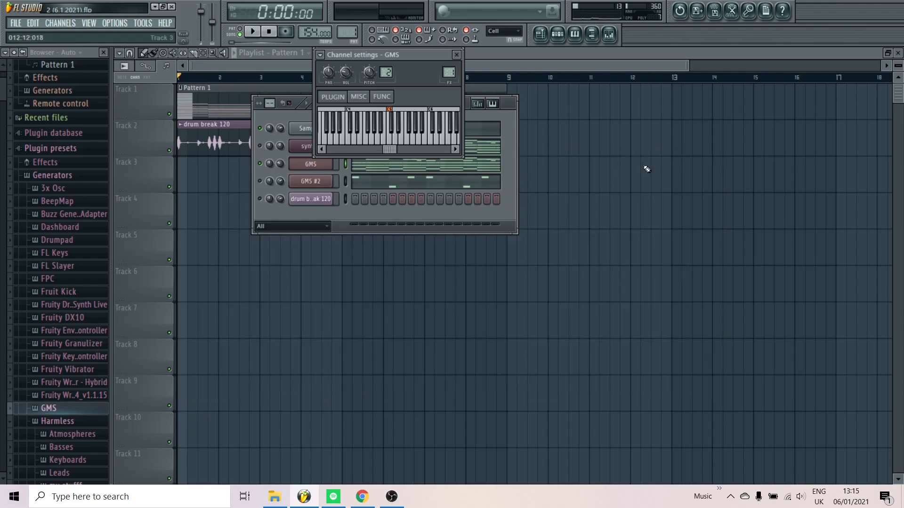
# Unmute the synth4 channel and audition it layered with the GMS channel
pyautogui.click(262, 140)
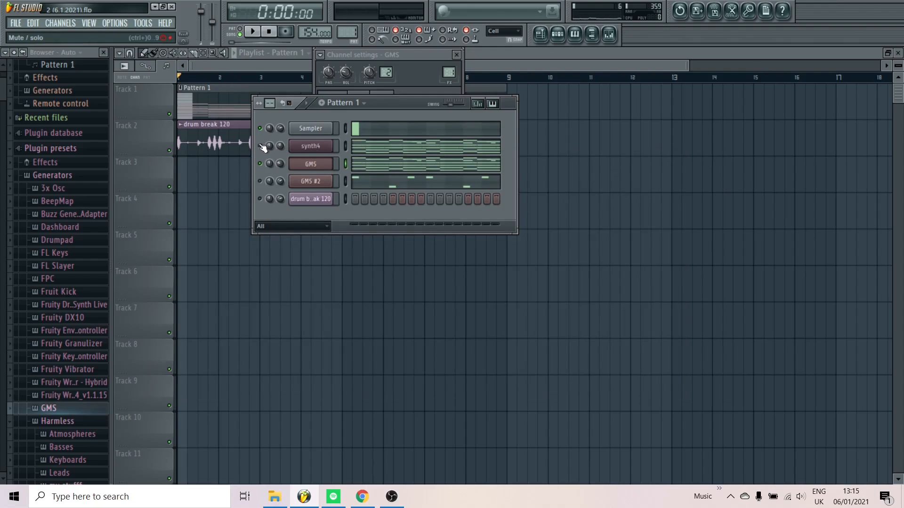
pyautogui.press('space')
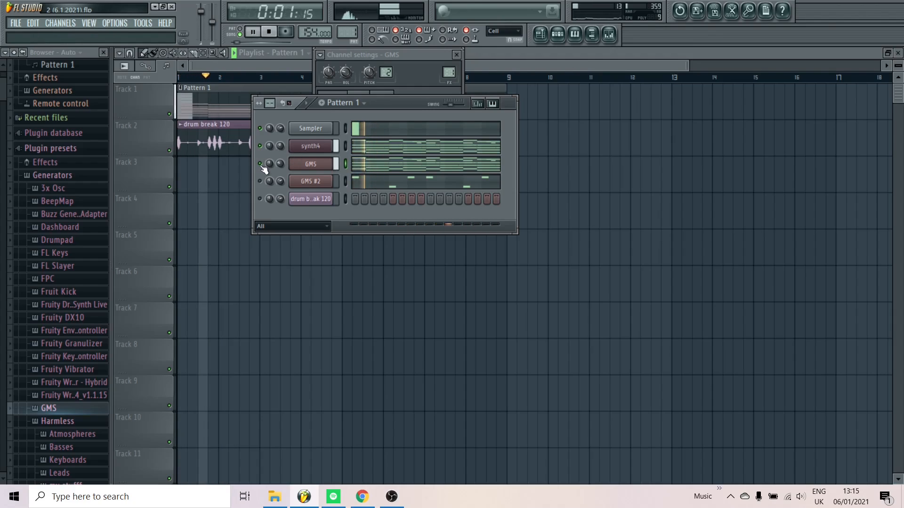
pyautogui.press('space')
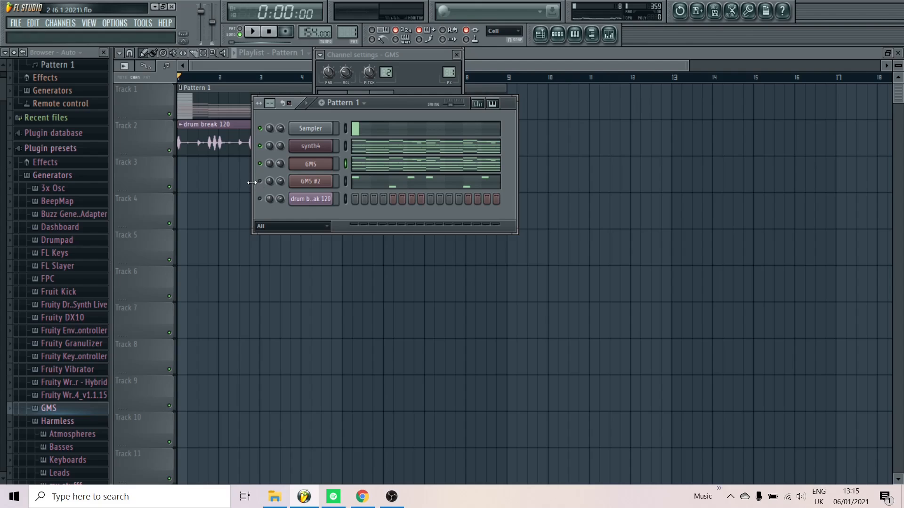
# Show the mixer, unmute the GMS #2 channel and play it together with synth4 and GMS
pyautogui.click(612, 33)
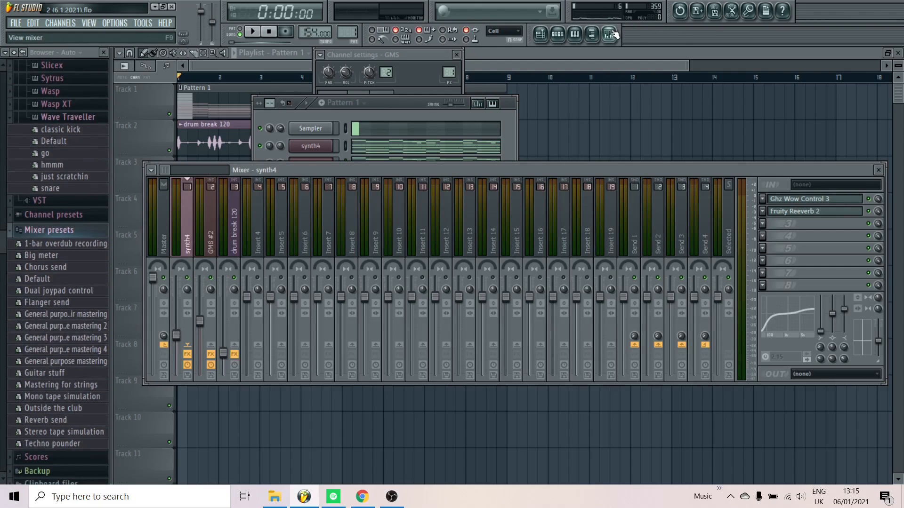
pyautogui.click(398, 102)
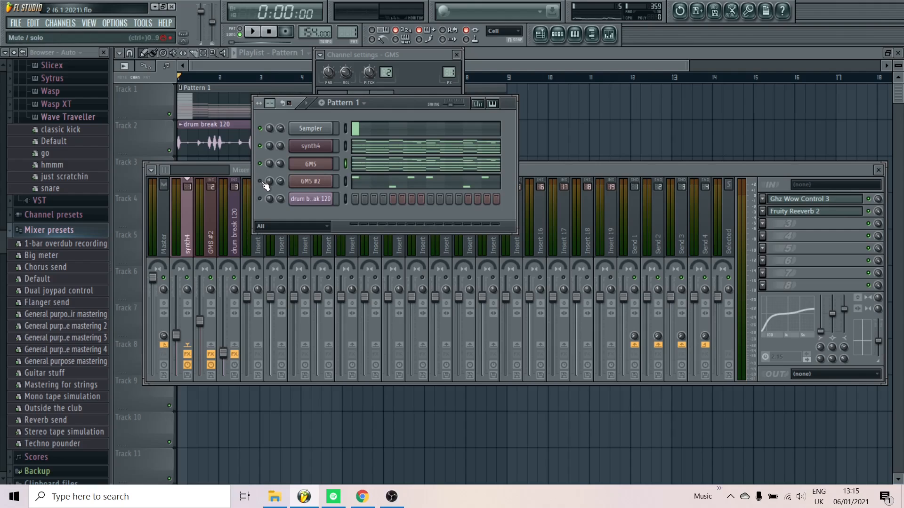
pyautogui.press('space')
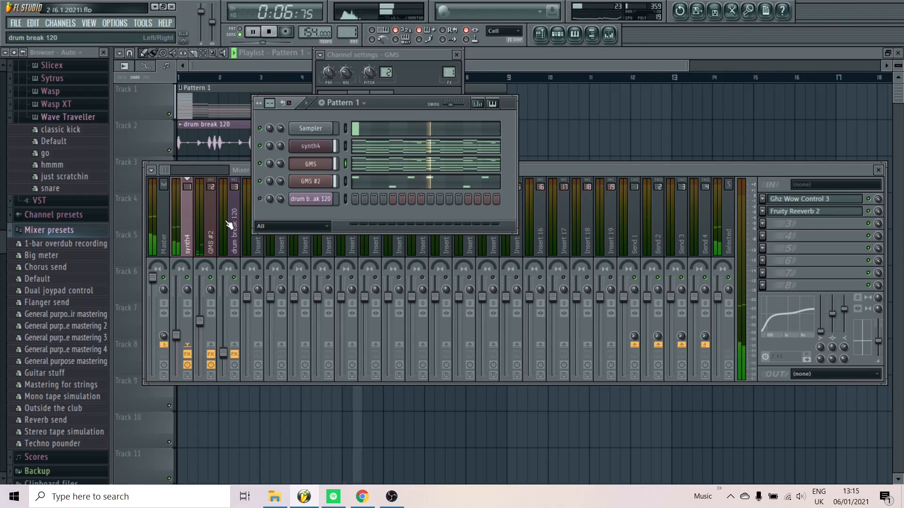
pyautogui.press('space')
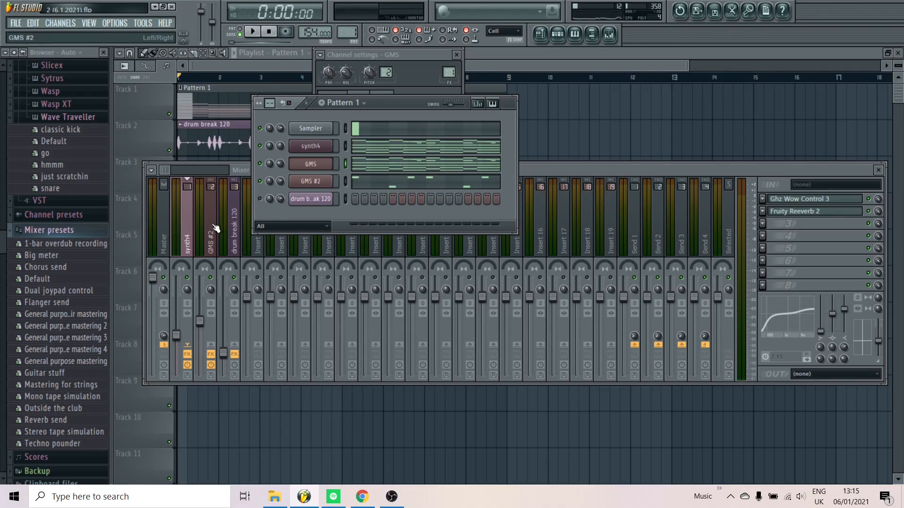
# Inspect the Ghz Wow Control 3 and Fruity Reeverb 2 effects on the synth4 mixer track during playback
pyautogui.click(196, 232)
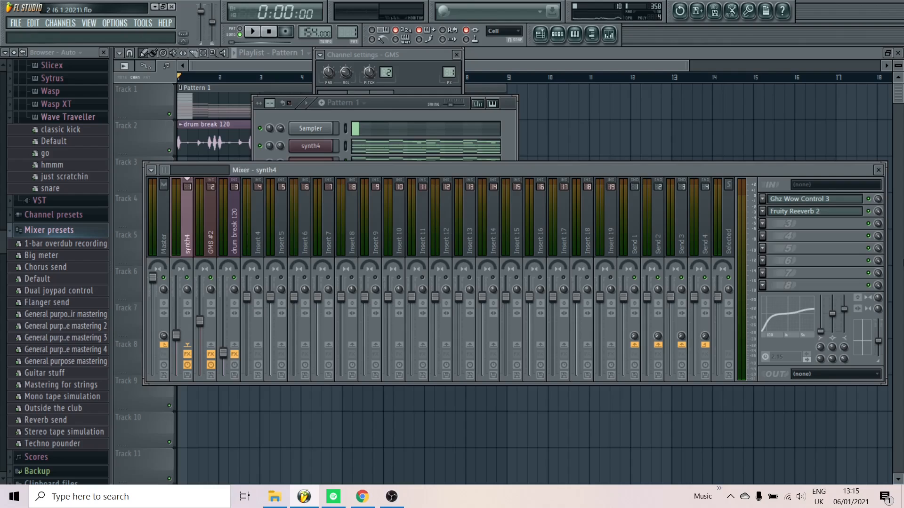
pyautogui.click(826, 200)
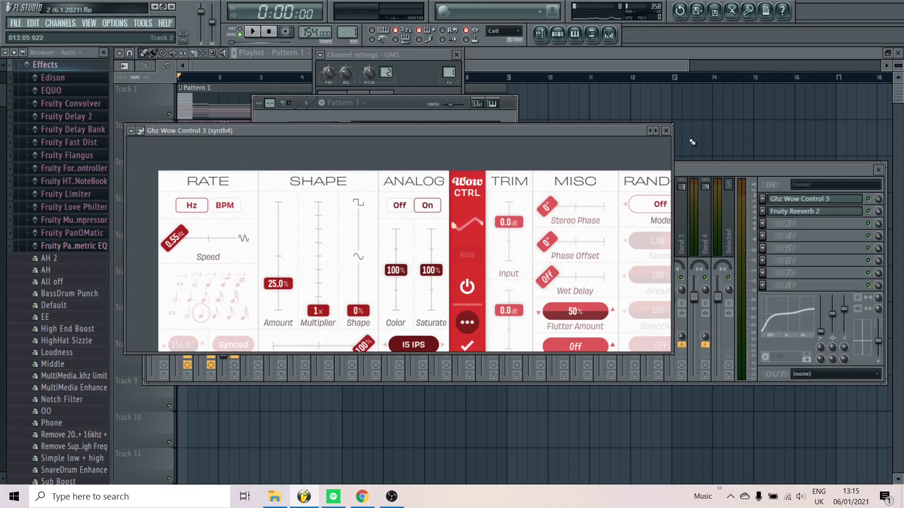
pyautogui.click(870, 201)
pyautogui.press('space')
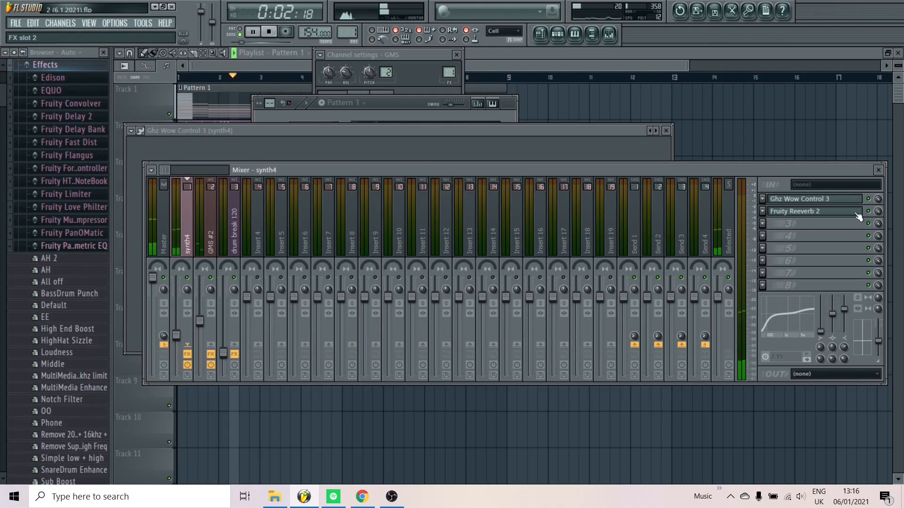
pyautogui.click(839, 212)
pyautogui.click(796, 212)
# Inspect the Fruity Reeverb 2 and Fruity Delay 2 effects on the GMS #2 mixer track and stop playback
pyautogui.click(207, 250)
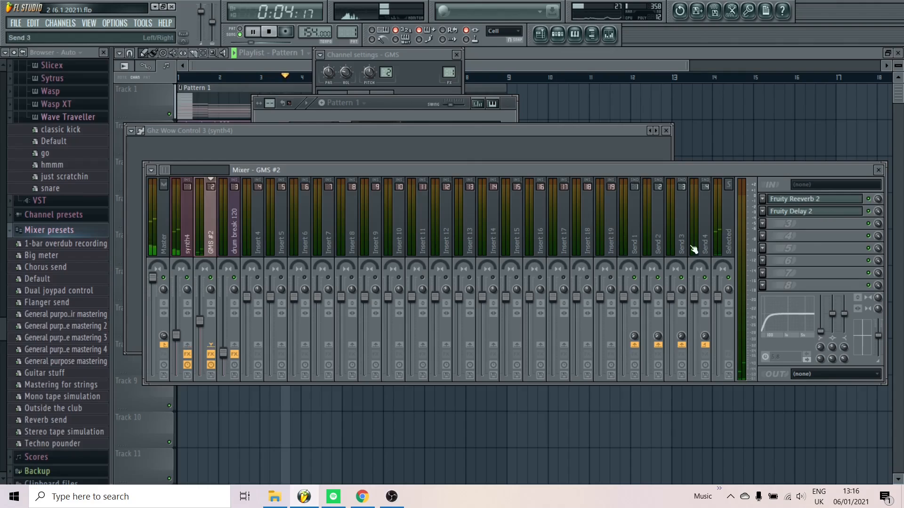
pyautogui.click(802, 206)
pyautogui.press('space')
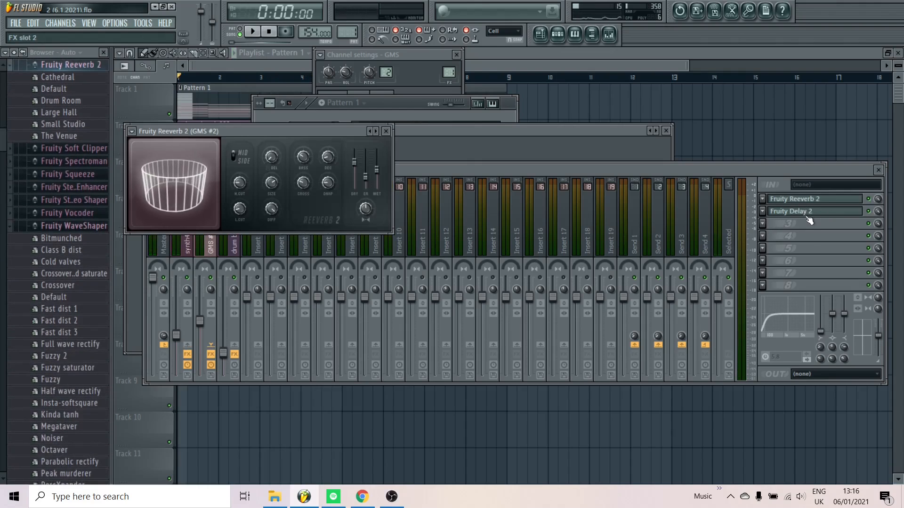
pyautogui.click(802, 210)
pyautogui.click(803, 210)
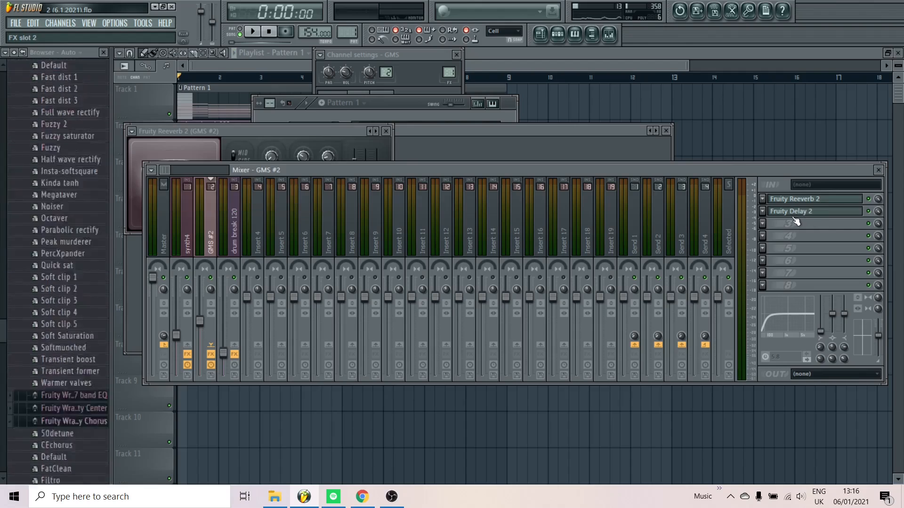
pyautogui.click(386, 131)
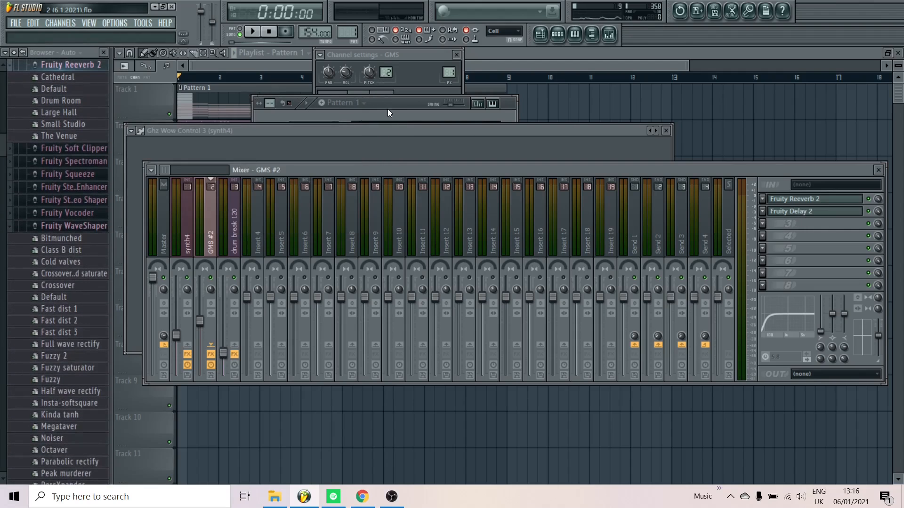
# Close the Ghz Wow Control 3, mixer and channel windows to reveal the playlist
pyautogui.click(386, 127)
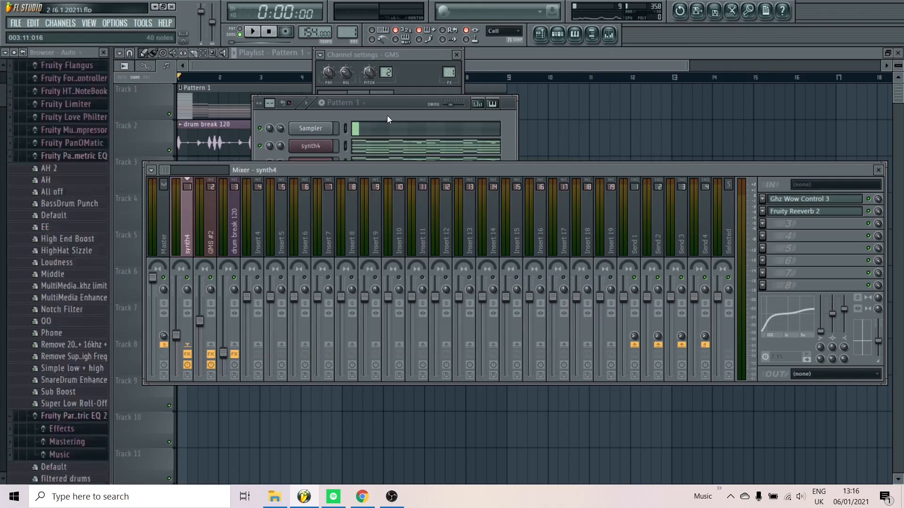
pyautogui.click(386, 113)
pyautogui.click(566, 123)
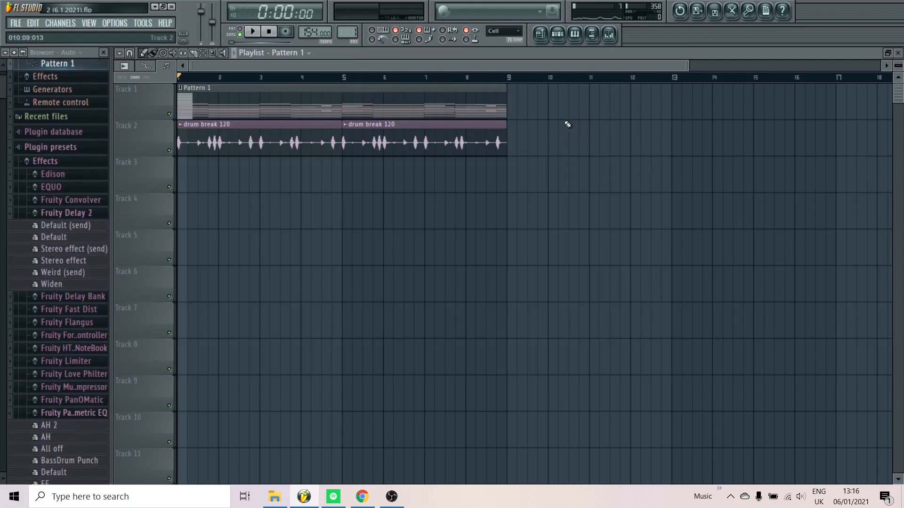
# Play the arrangement with the mixer shown, then view the drum break 120 channel and its mixer track's effects
pyautogui.click(610, 35)
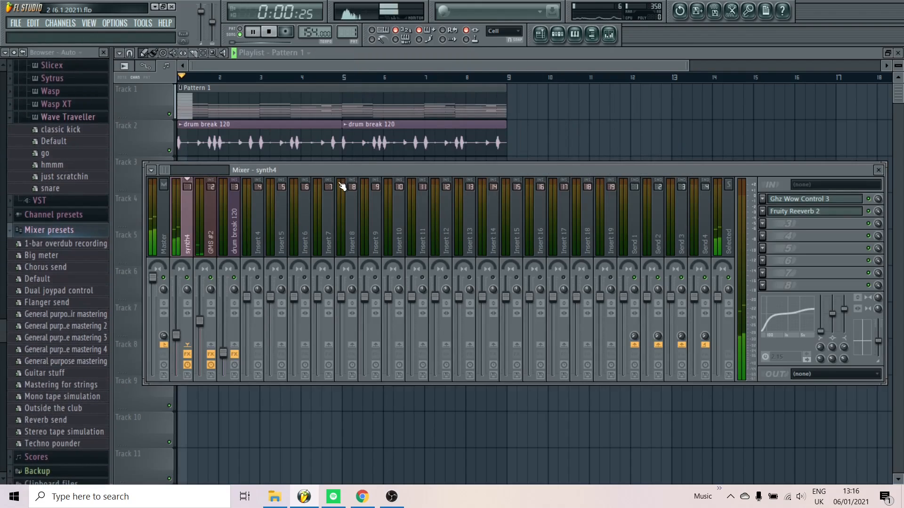
pyautogui.click(559, 38)
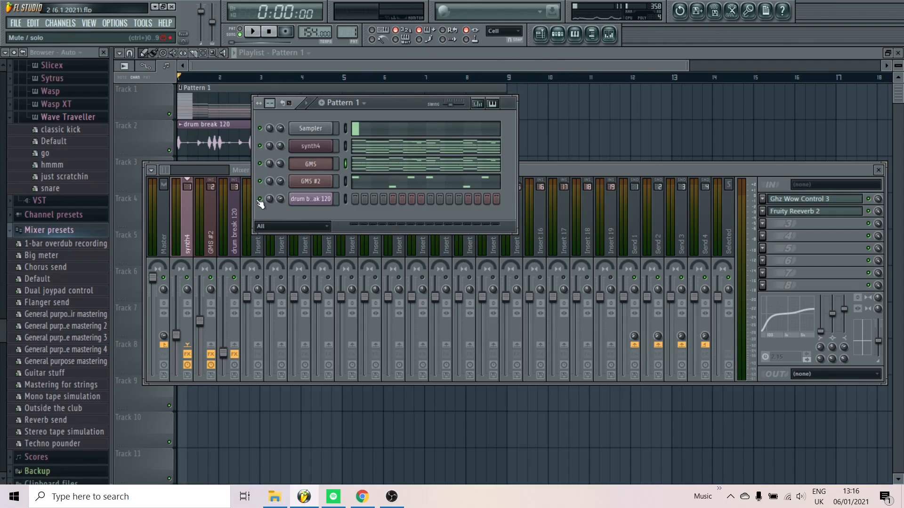
pyautogui.click(313, 200)
pyautogui.click(456, 55)
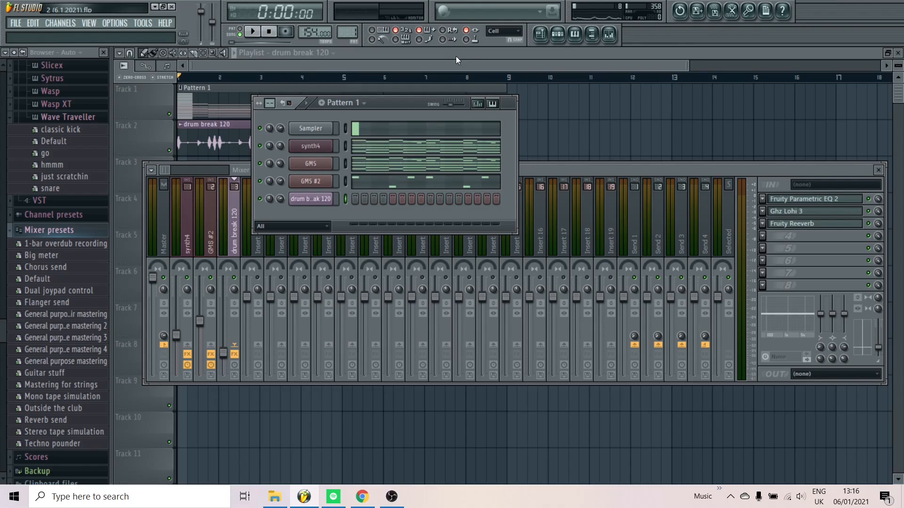
pyautogui.click(617, 171)
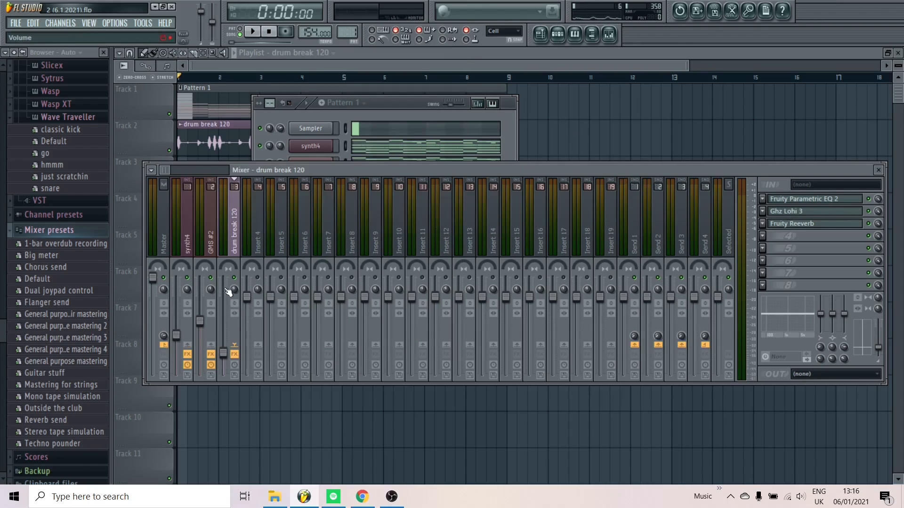
# Play the arrangement briefly, stop it, and bring the Pattern 1 channel list in front of the mixer
pyautogui.press('space')
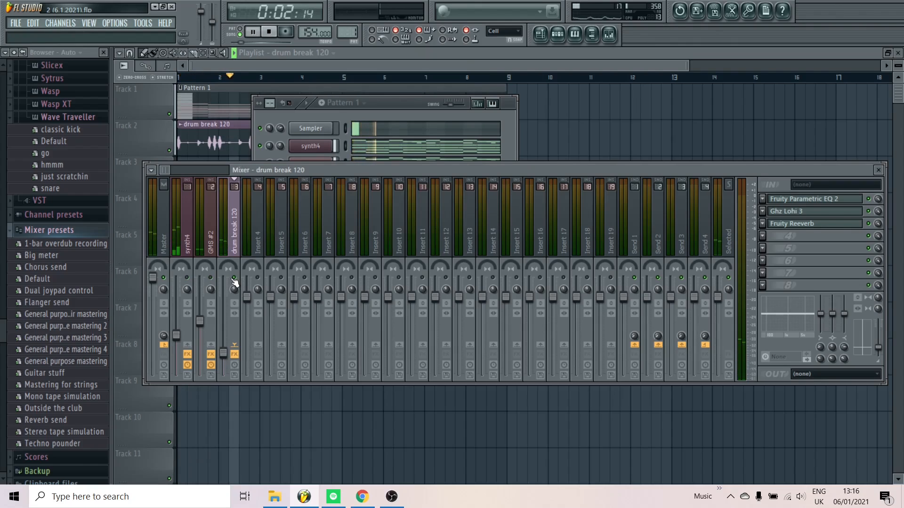
pyautogui.press('space')
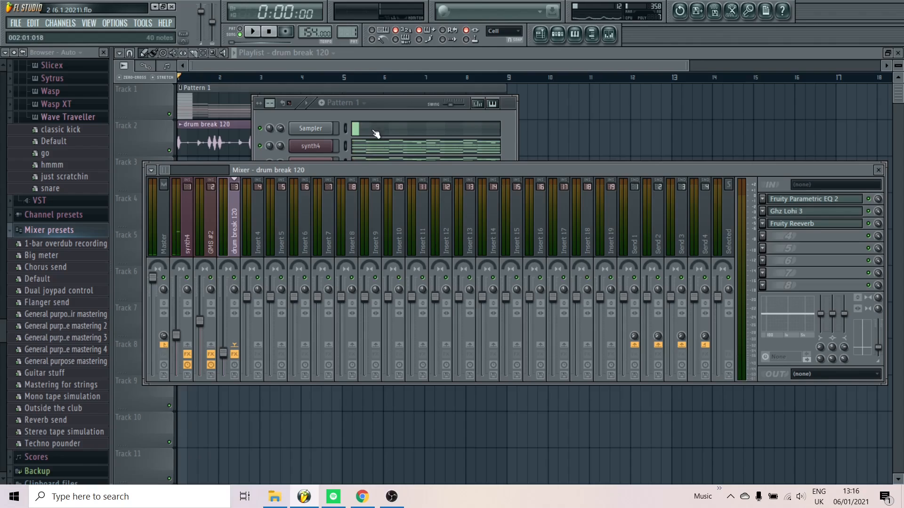
pyautogui.click(378, 107)
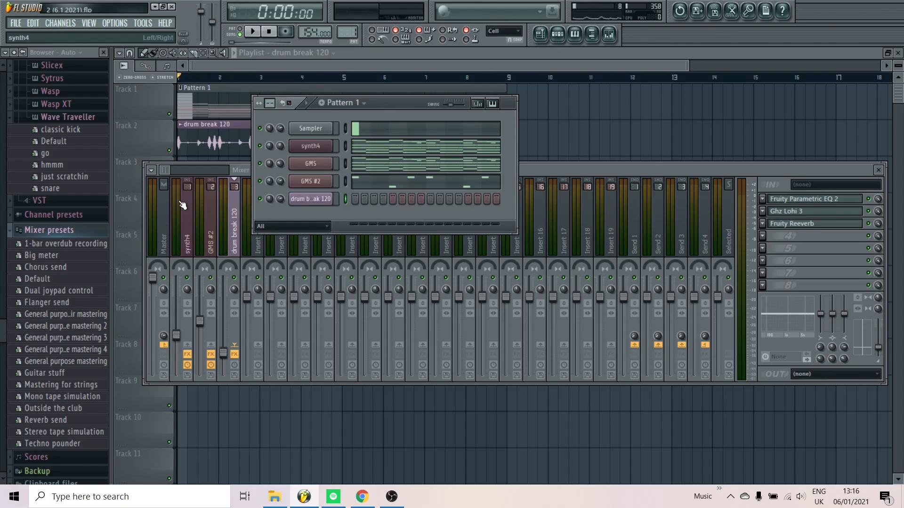
pyautogui.press('space')
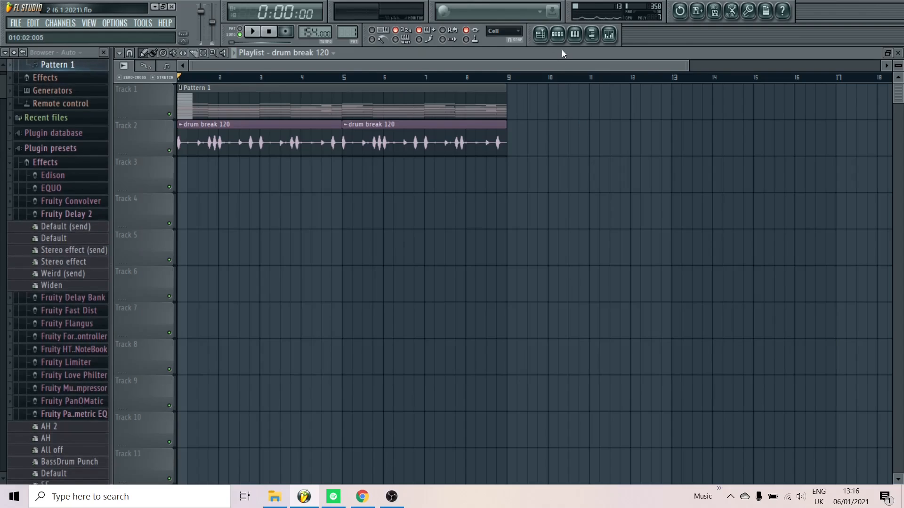
# Show the Pattern 1 channels, collapse the browser's preset folders, and find the Clap folder under my drum samples
pyautogui.click(558, 34)
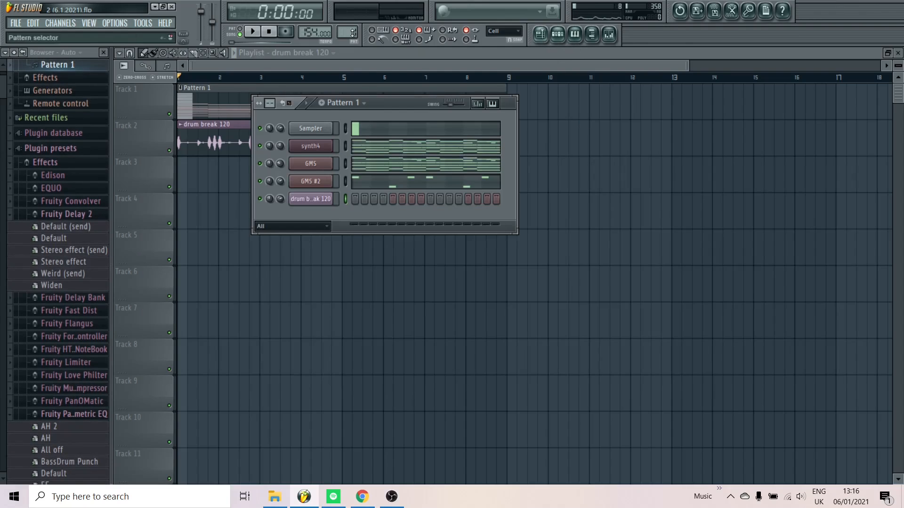
pyautogui.click(43, 162)
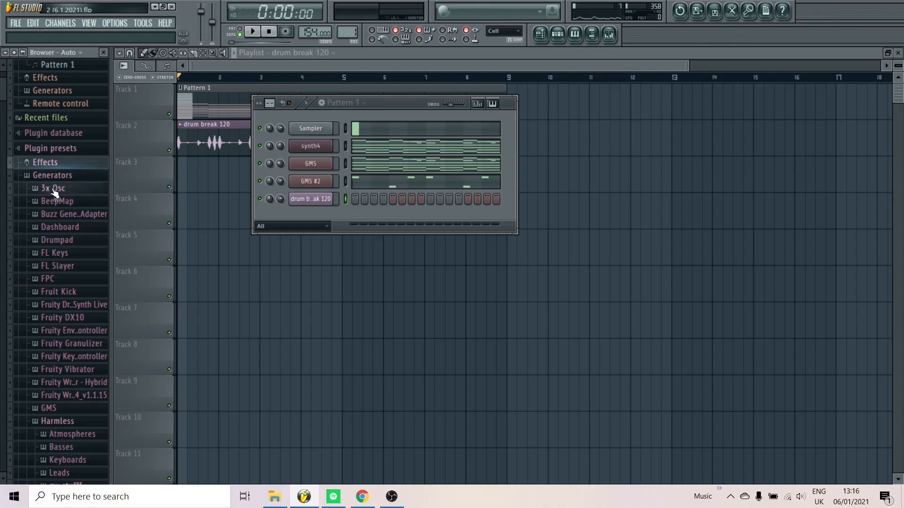
pyautogui.click(54, 175)
pyautogui.click(38, 217)
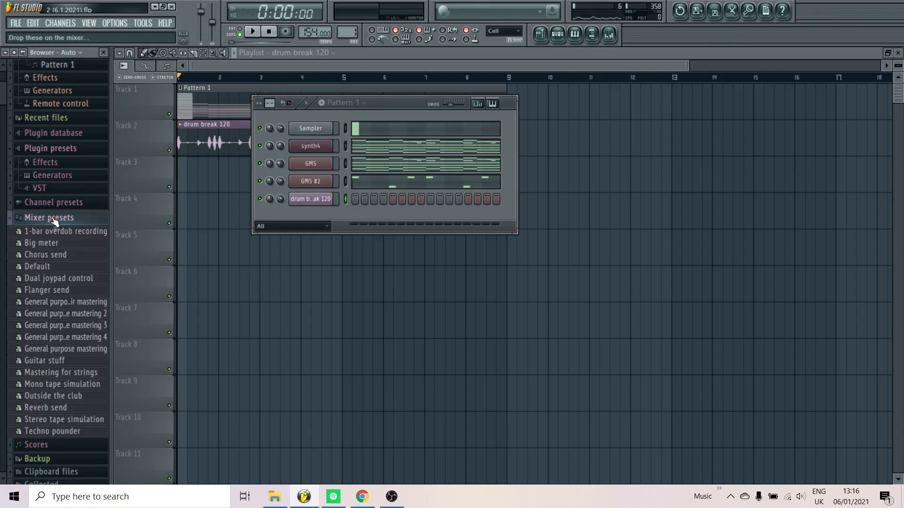
pyautogui.scroll(-8, 64, 348)
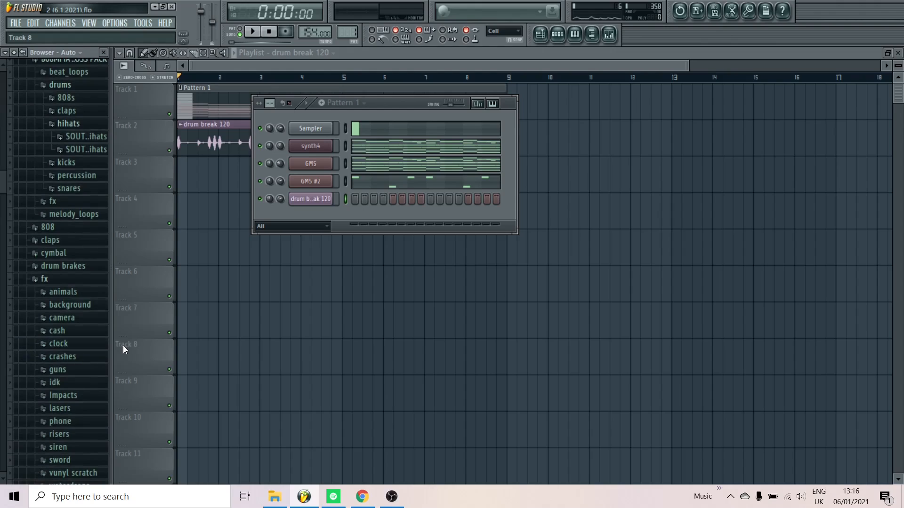
pyautogui.scroll(-3, 81, 347)
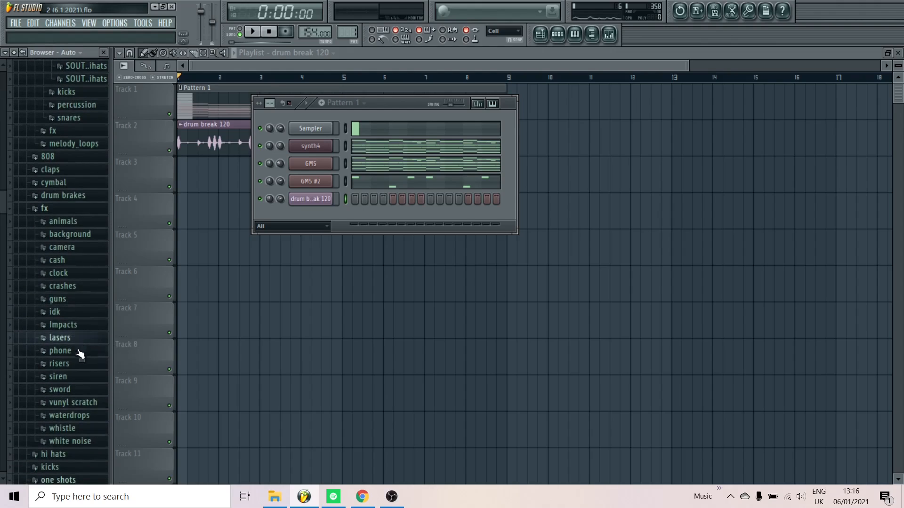
pyautogui.scroll(-3, 85, 360)
pyautogui.scroll(-5, 91, 361)
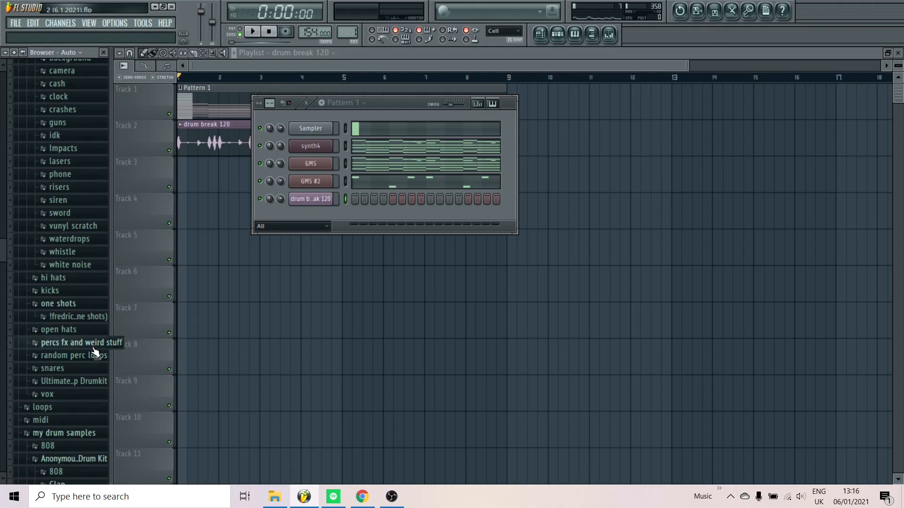
pyautogui.scroll(-5, 89, 358)
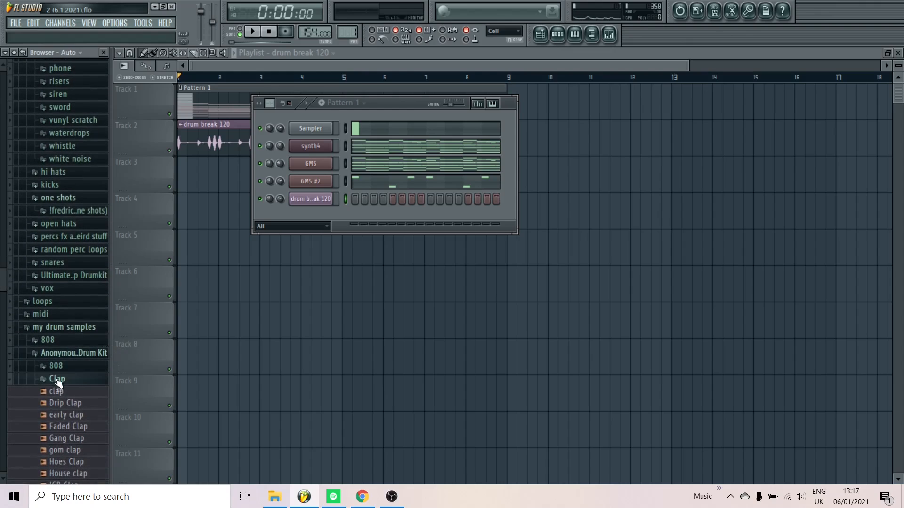
# Audition the Faded Clap sample from the drum kit's Clap folder while the arrangement plays
pyautogui.click(58, 381)
pyautogui.scroll(-4, 81, 306)
pyautogui.press('space')
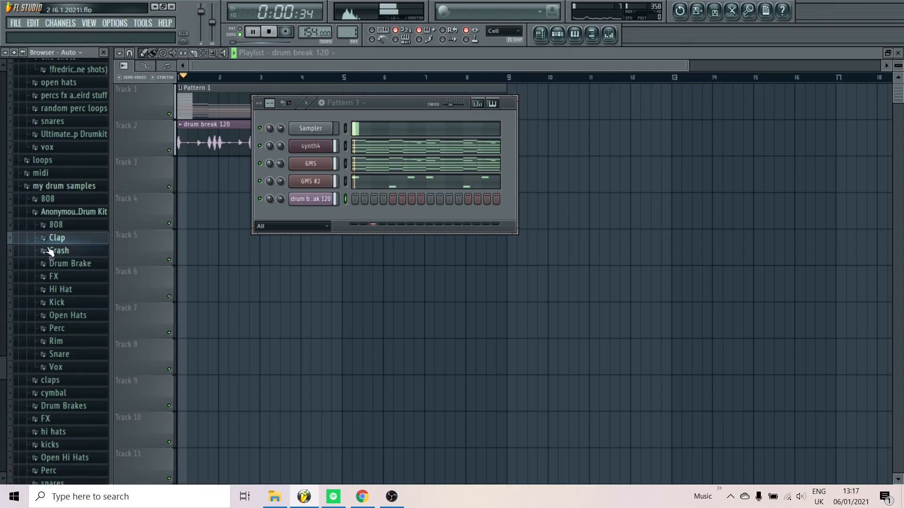
pyautogui.click(52, 232)
pyautogui.scroll(-1, 53, 246)
pyautogui.click(69, 256)
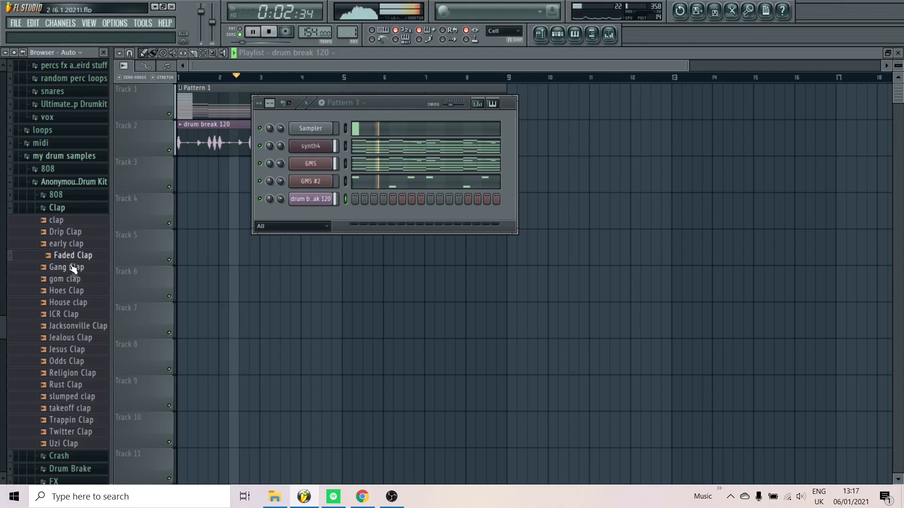
# Open the Faded Clap sample in a new channel and place a clap on step 9
pyautogui.rightClick(71, 256)
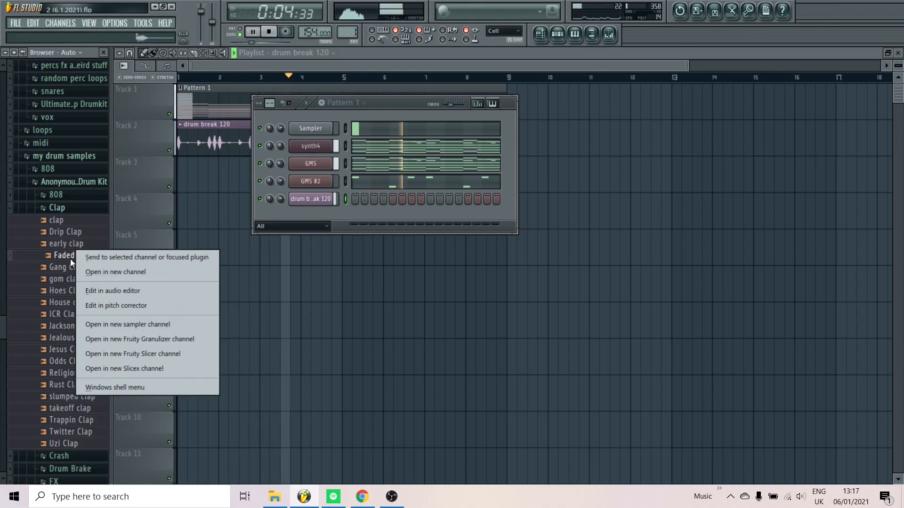
pyautogui.click(85, 271)
pyautogui.click(430, 216)
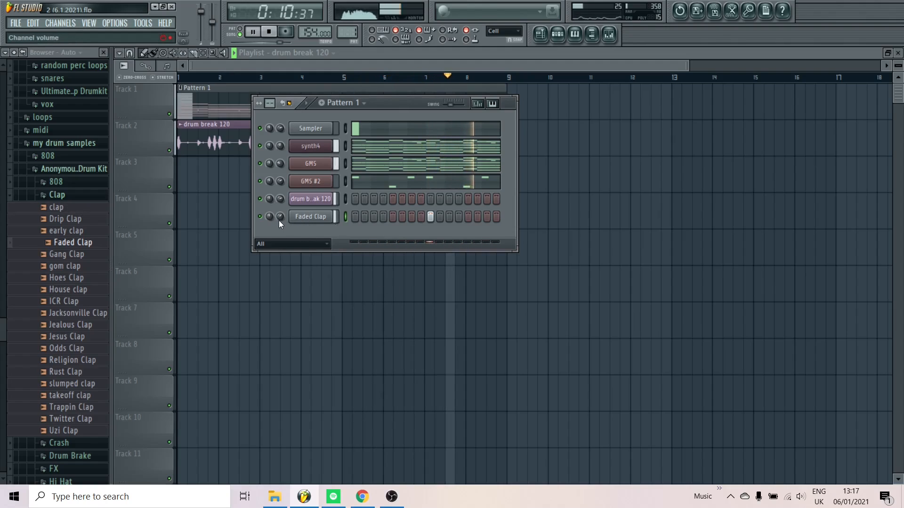
# Close the Clap folder and audition River HH, Rust Hi Hat and rude hh from the Hi Hat folder during playback
pyautogui.click(70, 195)
pyautogui.press('space')
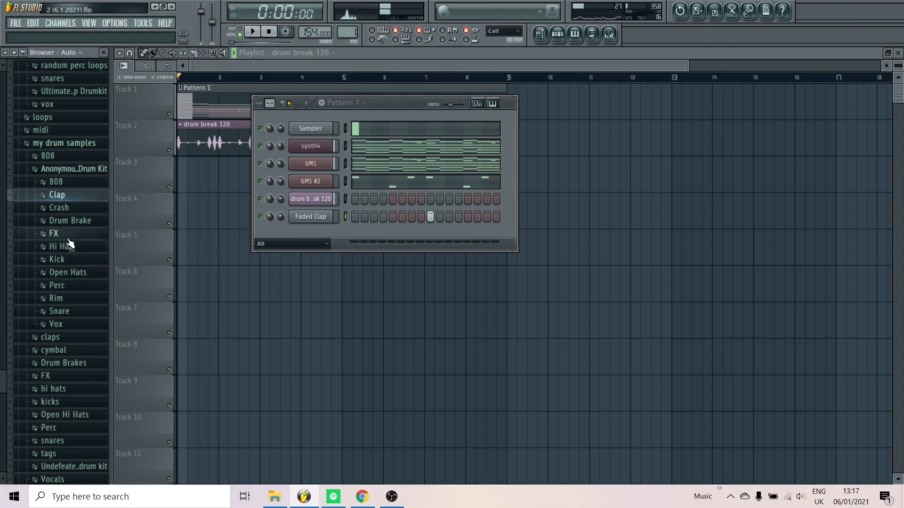
pyautogui.click(80, 247)
pyautogui.scroll(-1, 80, 250)
pyautogui.press('space')
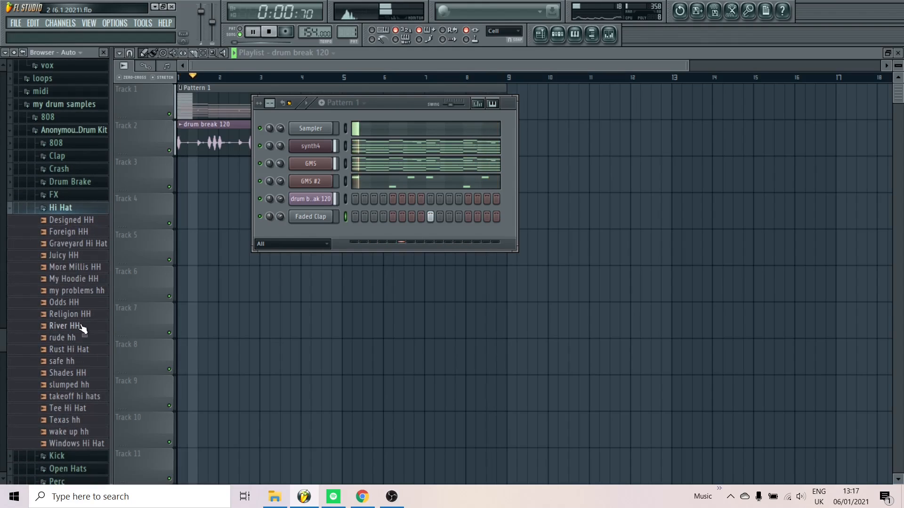
pyautogui.click(82, 326)
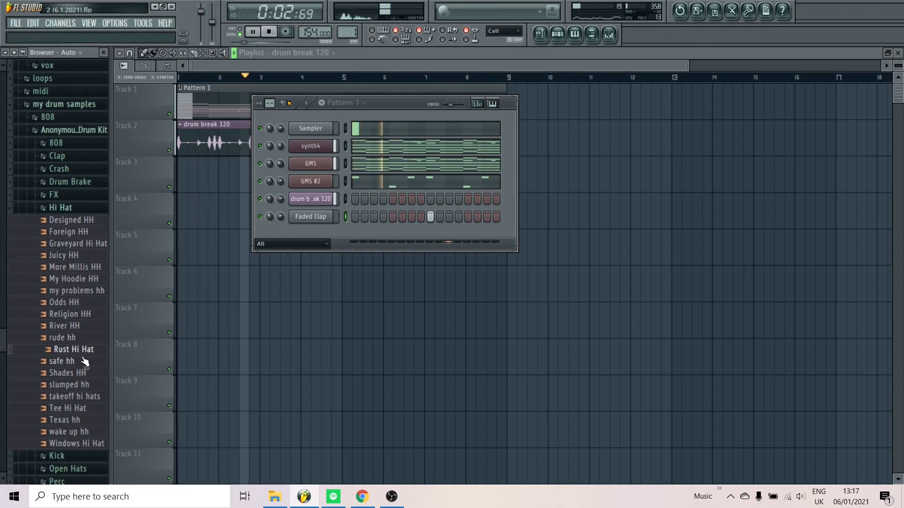
pyautogui.click(69, 342)
# Add the rude hh sample as a new channel and fill each 2 steps
pyautogui.moveTo(72, 344); pyautogui.dragTo(312, 232)
pyautogui.rightClick(313, 233)
pyautogui.click(360, 340)
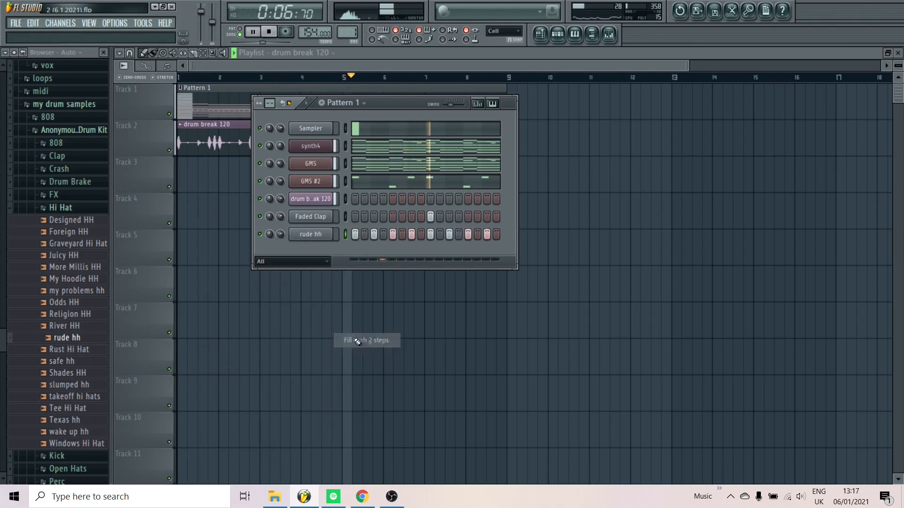
# Add River HH as another hi-hat channel panned to the right and fill each 2 steps
pyautogui.moveTo(69, 326); pyautogui.dragTo(283, 250)
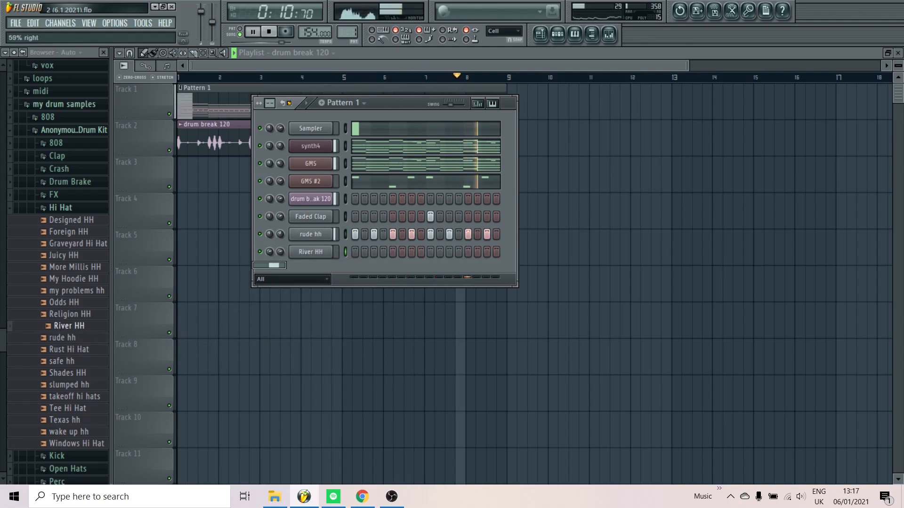
pyautogui.rightClick(335, 253)
pyautogui.click(363, 357)
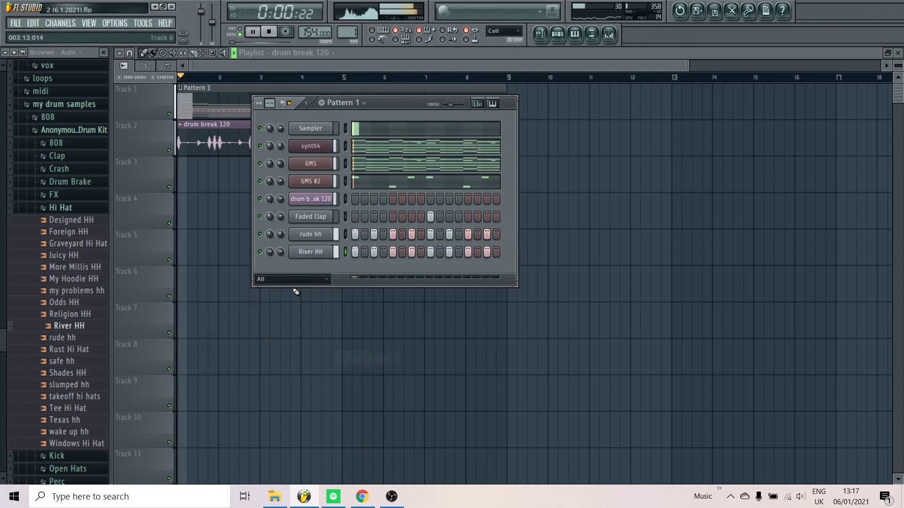
# Stop the arrangement, solo the rude hh channel, and play it alone
pyautogui.press('space')
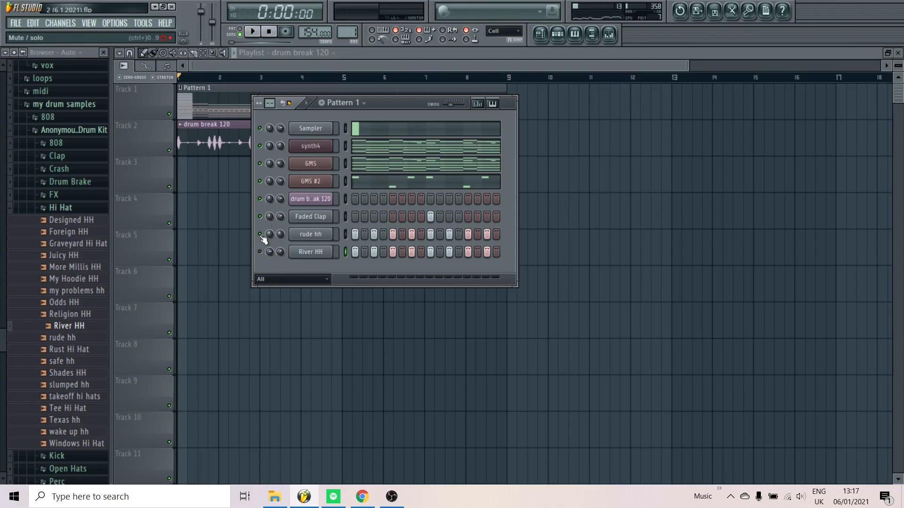
pyautogui.rightClick(260, 235)
pyautogui.click(281, 242)
pyautogui.press('space')
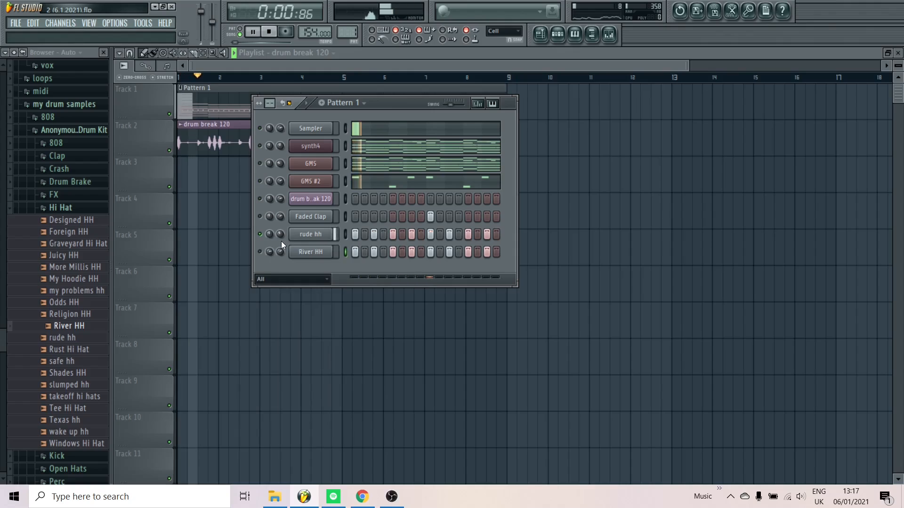
pyautogui.press('space')
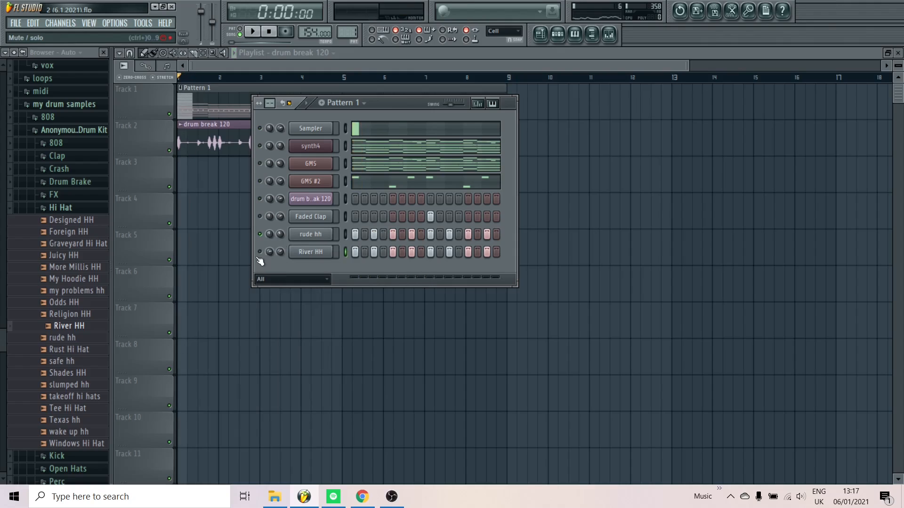
# Unmute River HH and play both hi-hat channels together
pyautogui.click(259, 254)
pyautogui.press('space')
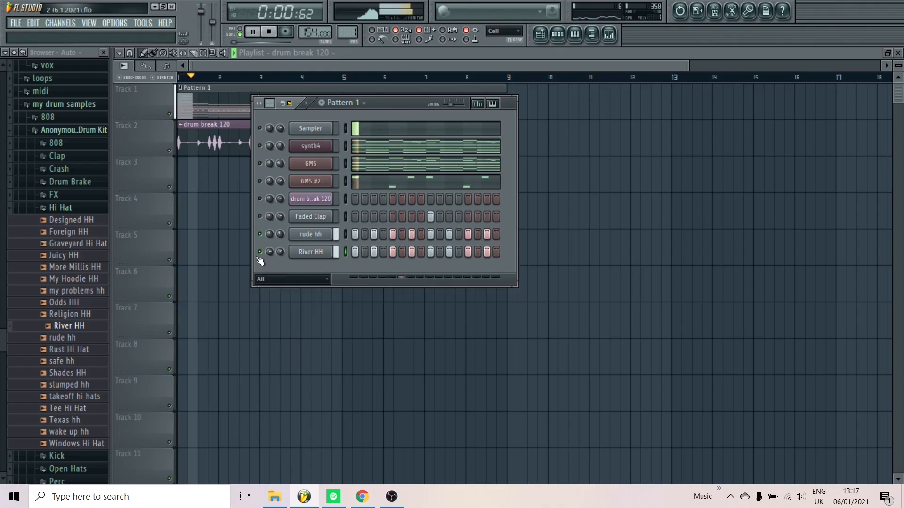
pyautogui.press('space')
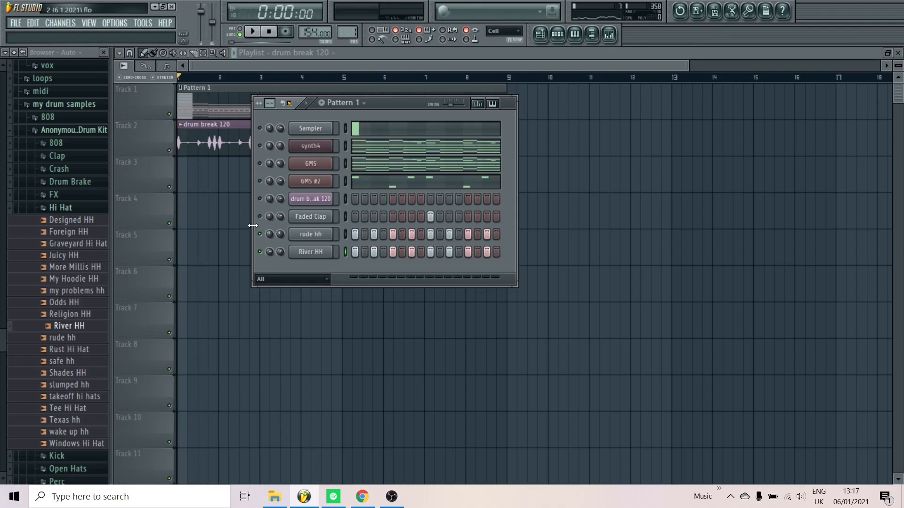
# Toggle solo on the River HH channel and close the Hi Hat sample folder
pyautogui.rightClick(262, 253)
pyautogui.click(270, 259)
pyautogui.rightClick(262, 253)
pyautogui.click(280, 263)
pyautogui.click(54, 208)
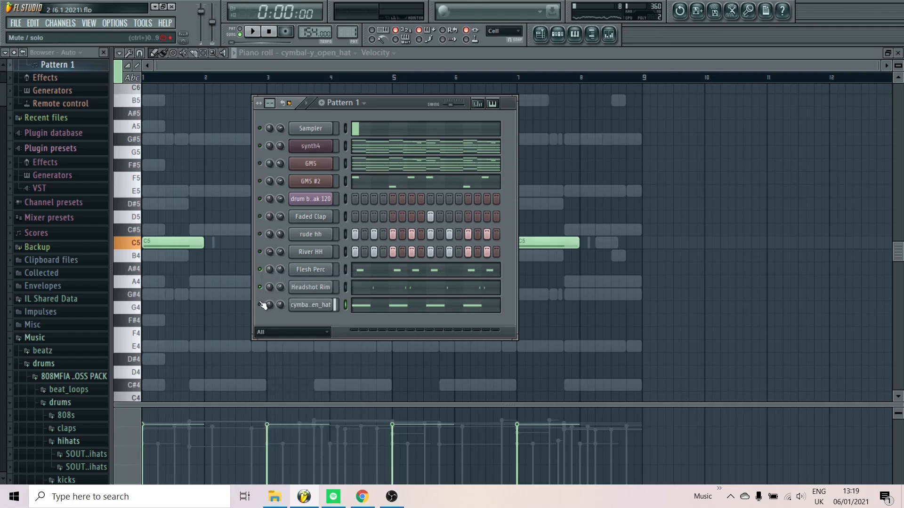
# View the Flesh Perc, Headshot Rim and cymbal-y_open_hat channel settings, then play these three channels together
pyautogui.click(313, 270)
pyautogui.click(301, 287)
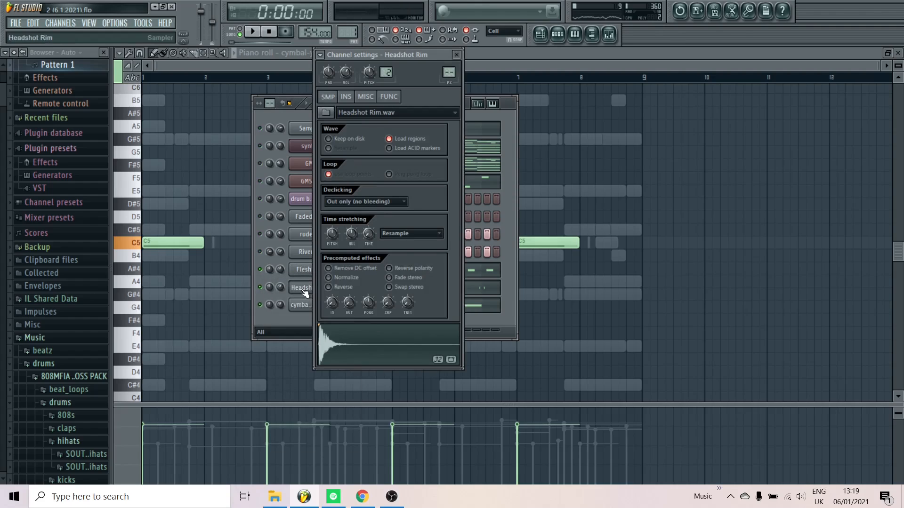
pyautogui.click(304, 306)
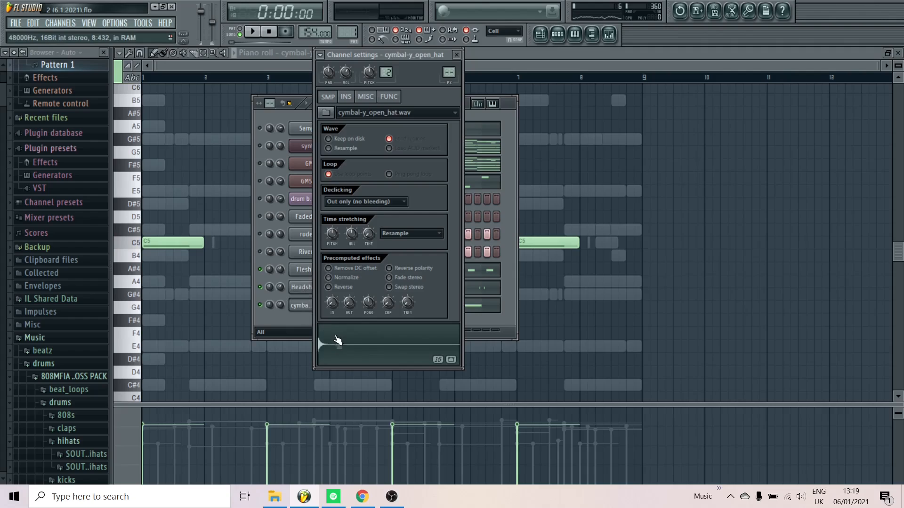
pyautogui.click(298, 323)
pyautogui.press('space')
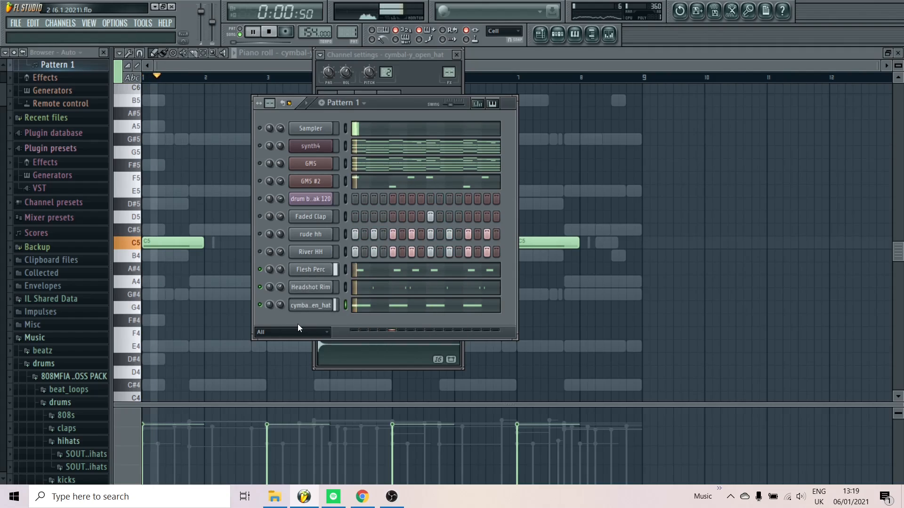
pyautogui.press('space')
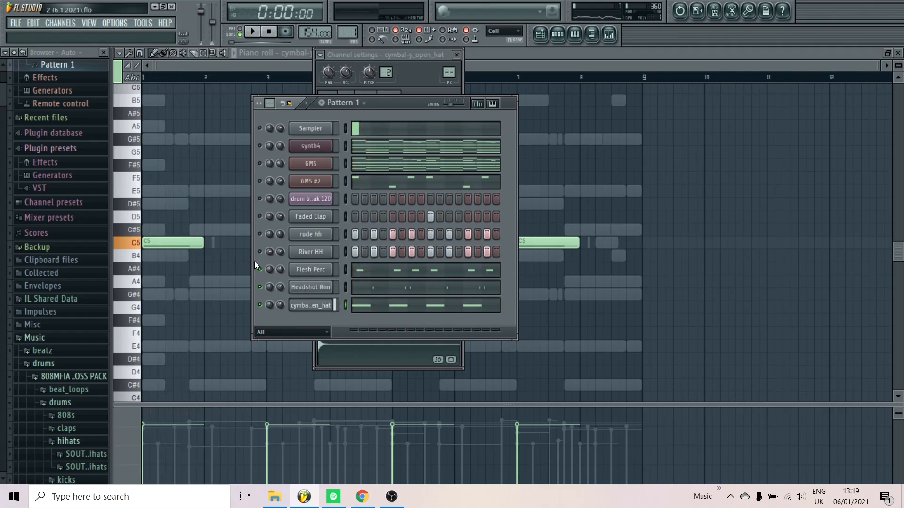
# Unmute the Faded Clap, rude hh and River HH channels and play them with the percussion and open hat
pyautogui.click(259, 217)
pyautogui.press('space')
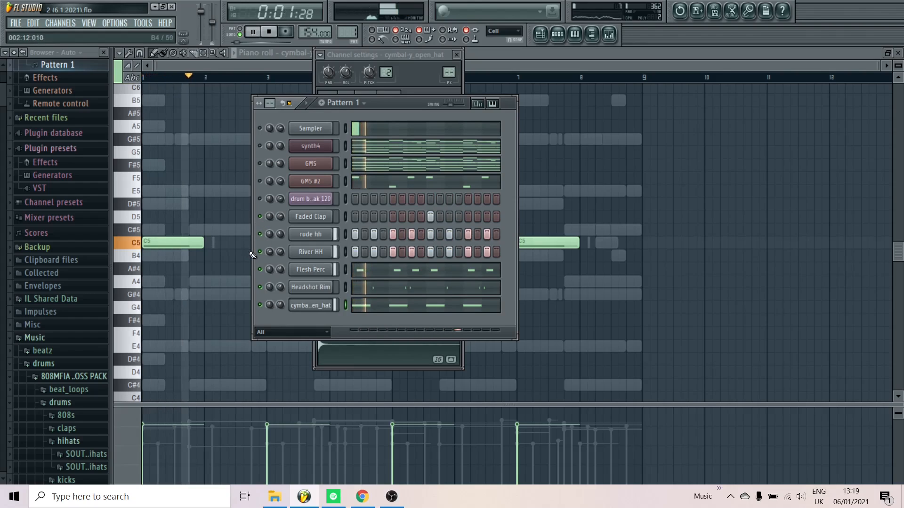
pyautogui.press('space')
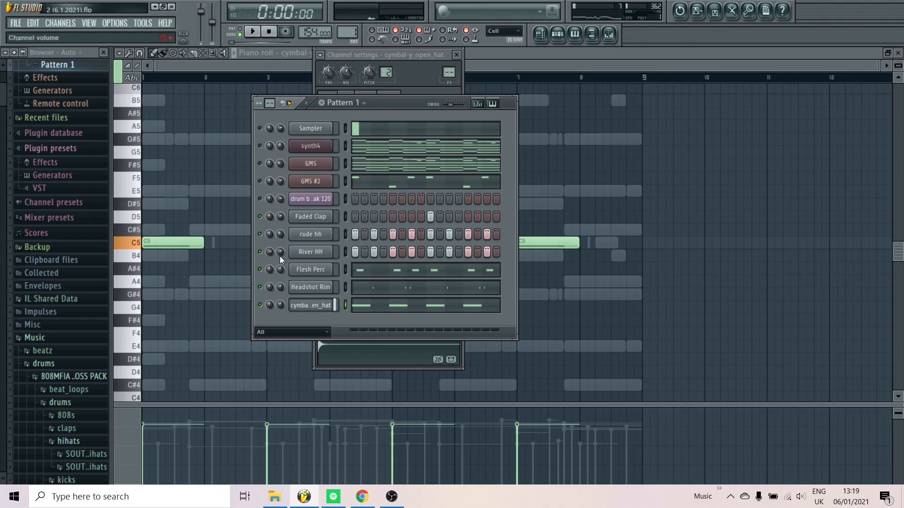
# Send the River HH steps to the piano roll and start playback with the notes in view
pyautogui.rightClick(330, 250)
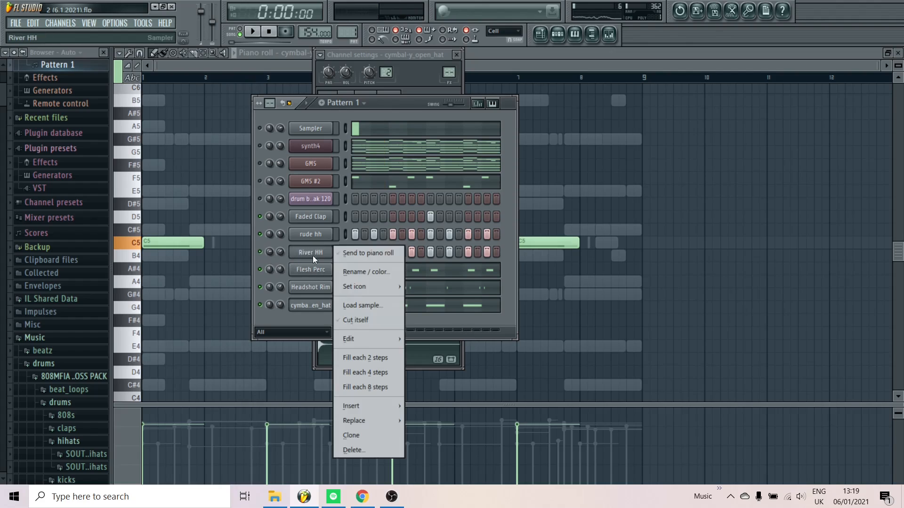
pyautogui.click(345, 255)
pyautogui.press('space')
pyautogui.scroll(2, 285, 273)
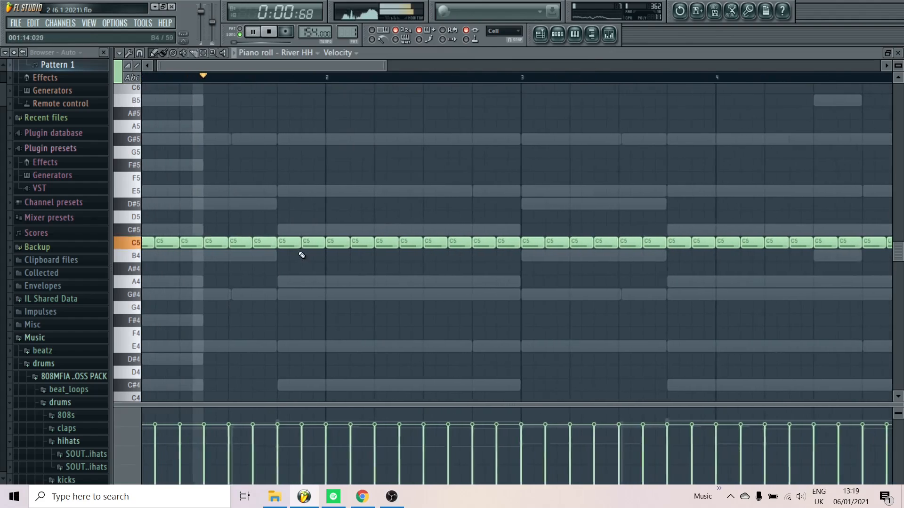
# Shorten the last River HH note group's start near the end of bar 1 to half length and add a second half-length C5 note beside it
pyautogui.press('space')
pyautogui.press('space')
pyautogui.moveTo(299, 248); pyautogui.dragTo(287, 247)
pyautogui.press('space')
pyautogui.press('space')
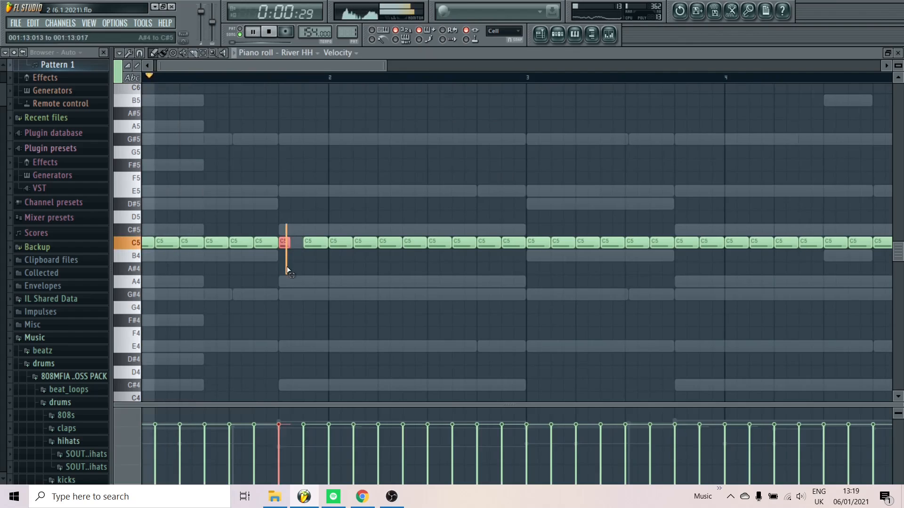
pyautogui.scroll(-2, 215, 283)
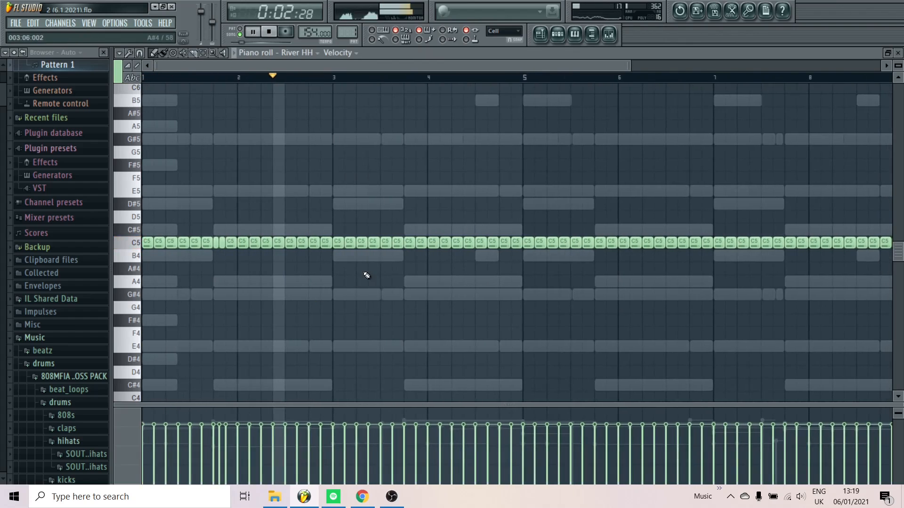
pyautogui.scroll(2, 503, 262)
pyautogui.scroll(-4, 503, 262)
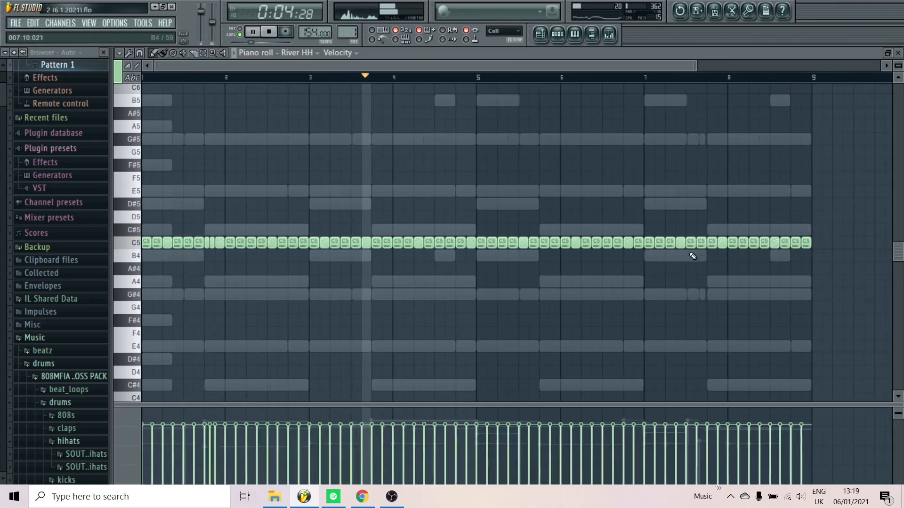
# Replace the River HH notes in bars 5 to 8 with a copy of the notes from bars 1 to 4
pyautogui.moveTo(793, 198); pyautogui.dragTo(398, 283)
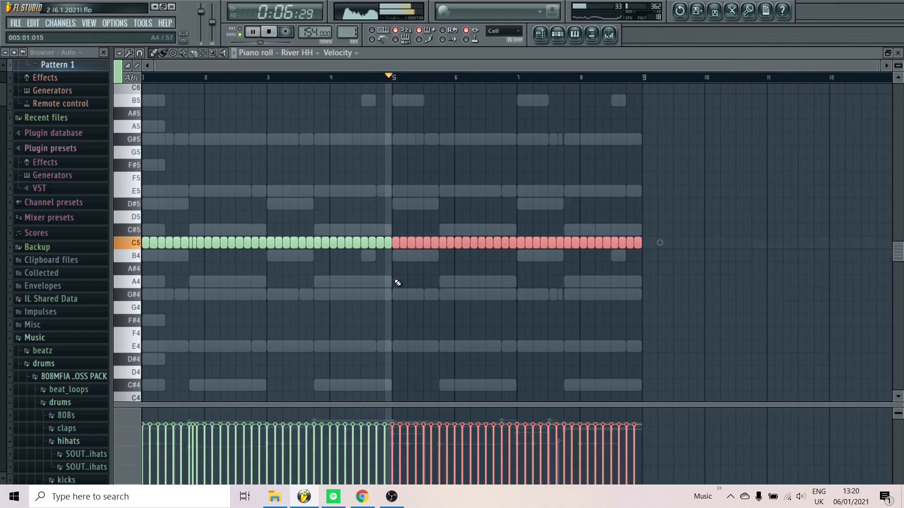
pyautogui.press('Delete')
pyautogui.hotkey('ctrl', 'b')
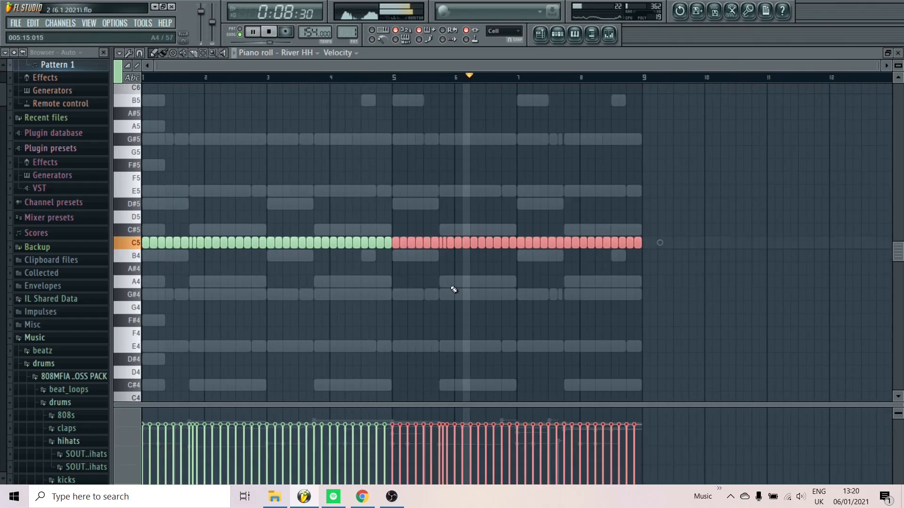
pyautogui.hotkey('ctrl', 'd')
# Chop the River HH note at the start of bar 5 into a rapid roll of very short C5 notes
pyautogui.scroll(2, 438, 291)
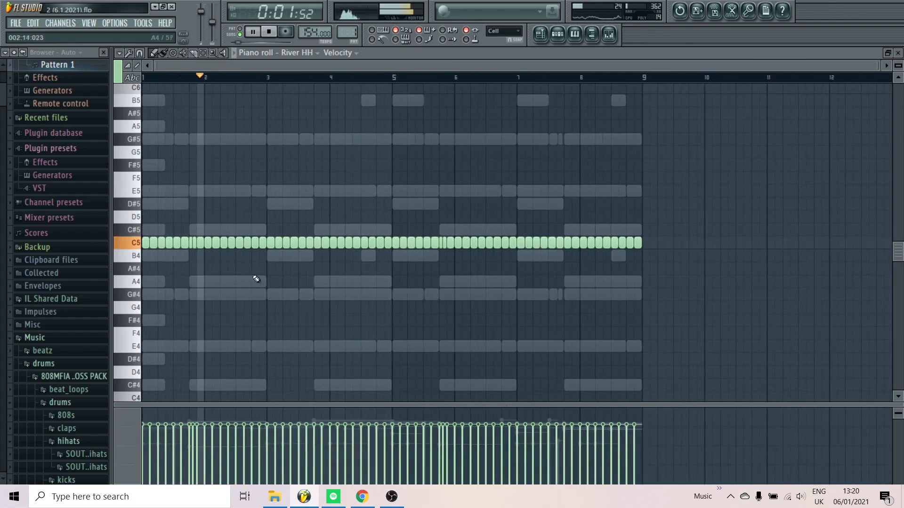
pyautogui.scroll(3, 353, 256)
pyautogui.scroll(2, 452, 259)
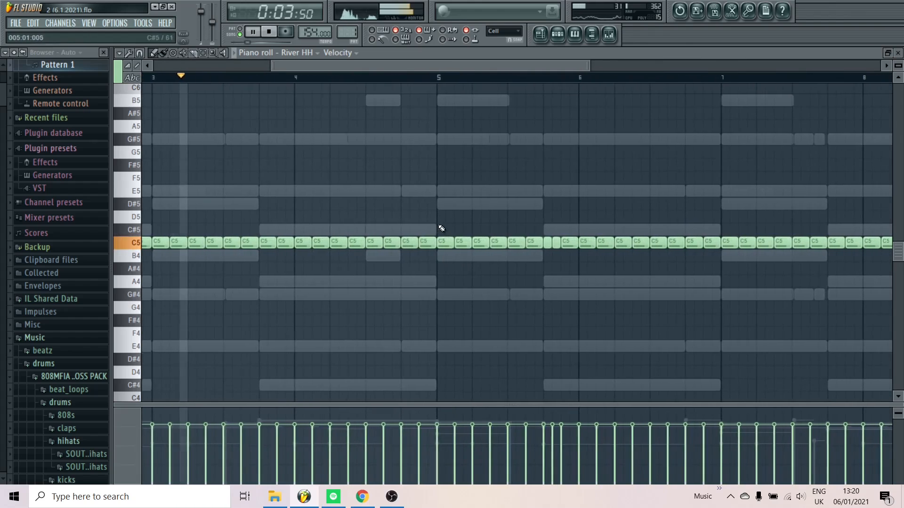
pyautogui.moveTo(440, 228); pyautogui.dragTo(450, 273)
pyautogui.hotkey('ctrl', 'u')
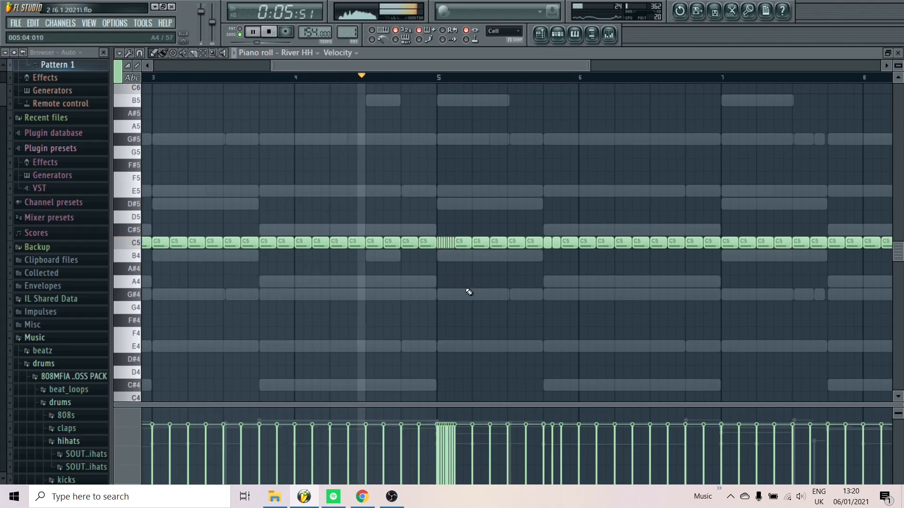
pyautogui.hotkey('ctrl', 'd')
pyautogui.scroll(-1, 369, 284)
pyautogui.scroll(-1, 369, 284)
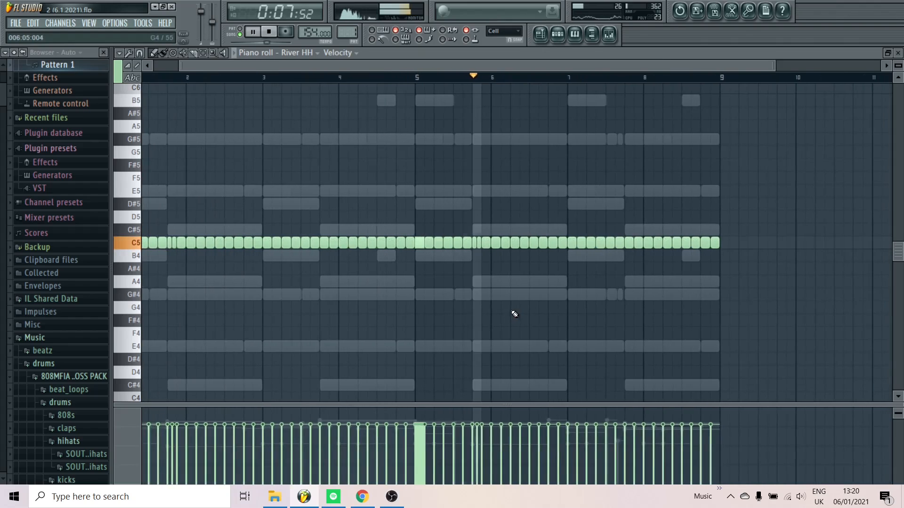
# Return to the channel rack, stop playback, close the cymbal sample folder and open the 808 folder under my drum samples
pyautogui.click(575, 42)
pyautogui.press('space')
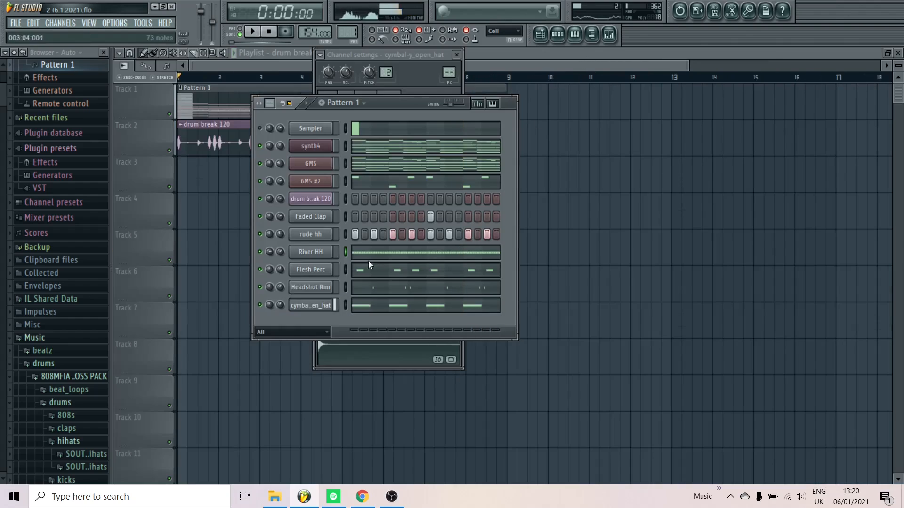
pyautogui.moveTo(1, 109); pyautogui.dragTo(2, 204)
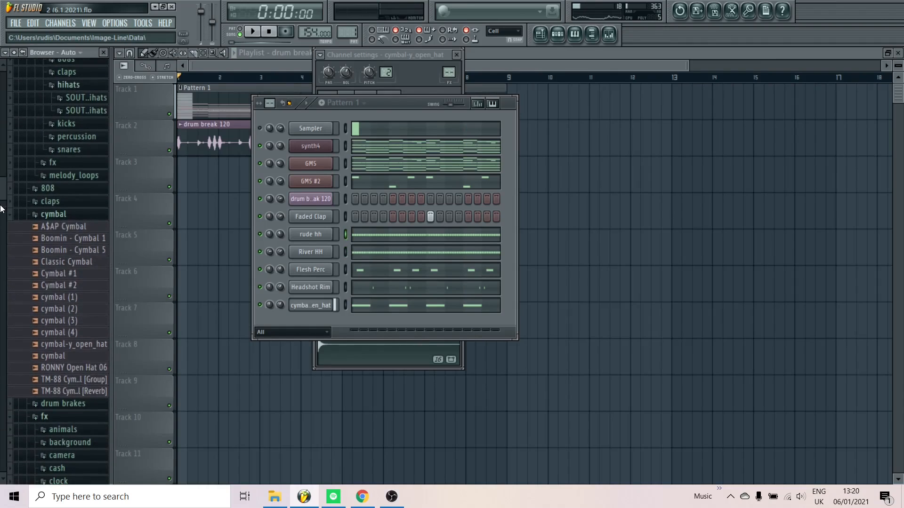
pyautogui.click(80, 217)
pyautogui.scroll(-2, 75, 296)
pyautogui.scroll(-4, 75, 301)
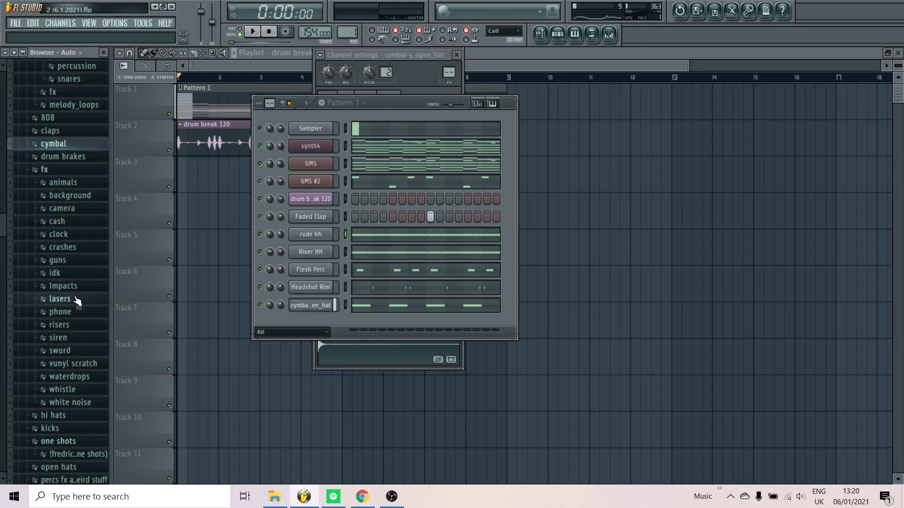
pyautogui.scroll(-2, 57, 316)
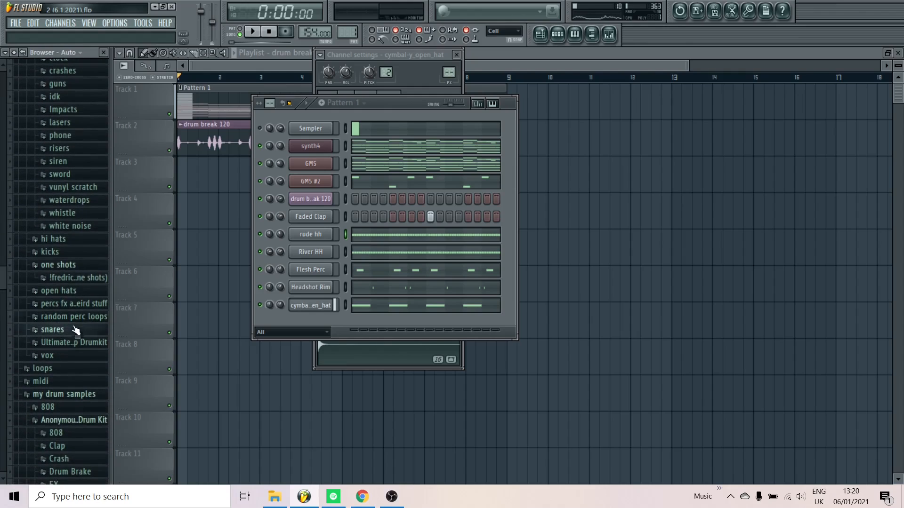
pyautogui.scroll(-4, 81, 348)
pyautogui.scroll(-2, 80, 397)
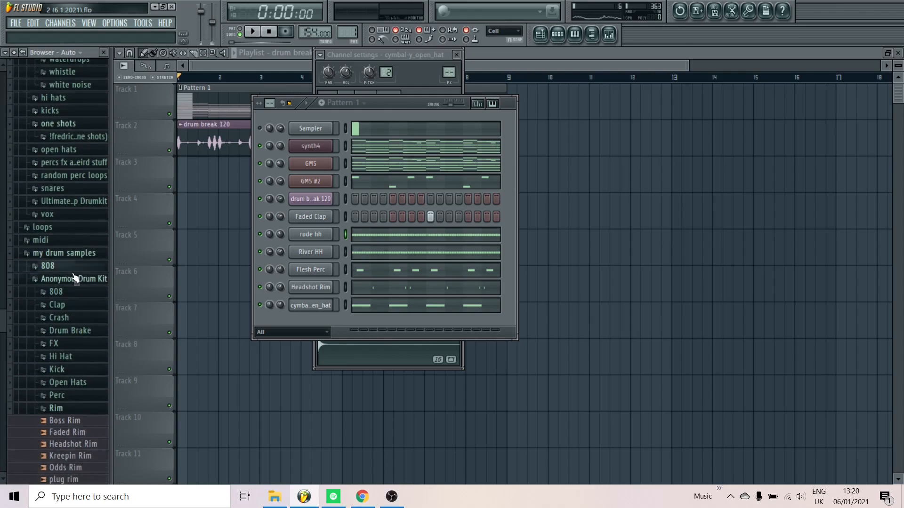
pyautogui.click(74, 262)
pyautogui.scroll(-5, 76, 282)
# Audition the Scars 808 (D), one wish 808 (G) and Prada 808 (F#) samples
pyautogui.click(73, 303)
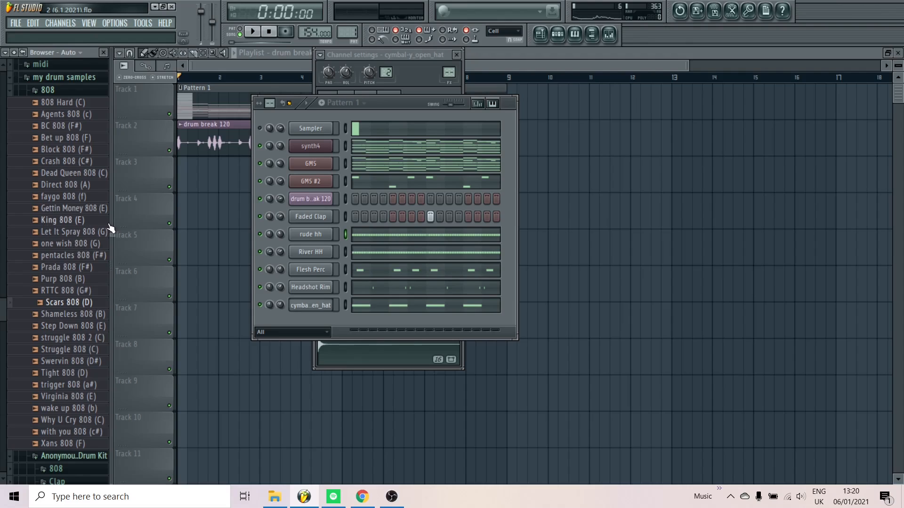
pyautogui.click(81, 246)
pyautogui.click(71, 267)
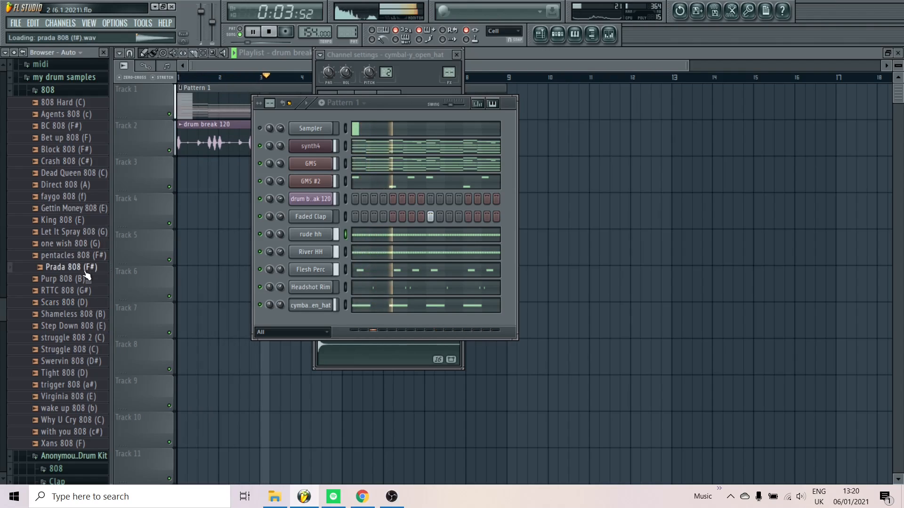
# Load the one wish 808 (G) sample into a new channel and stop playback
pyautogui.moveTo(71, 267); pyautogui.dragTo(63, 243)
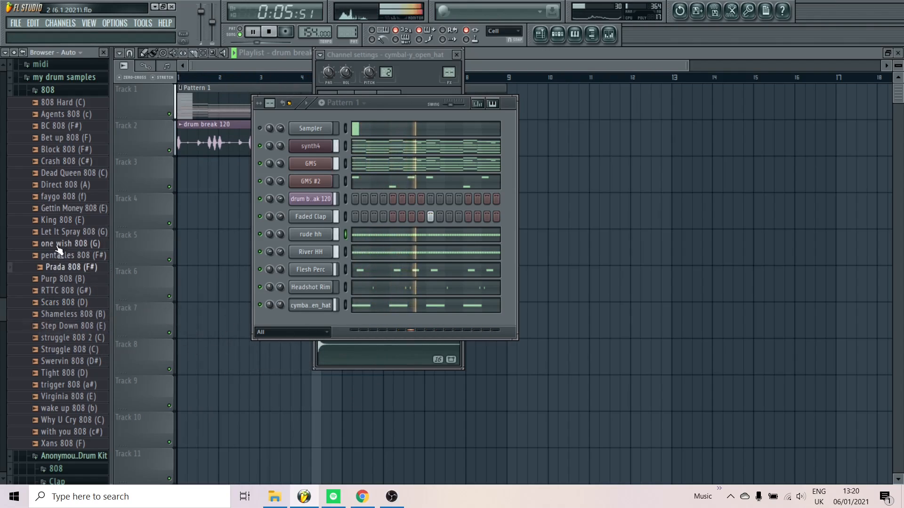
pyautogui.rightClick(69, 245)
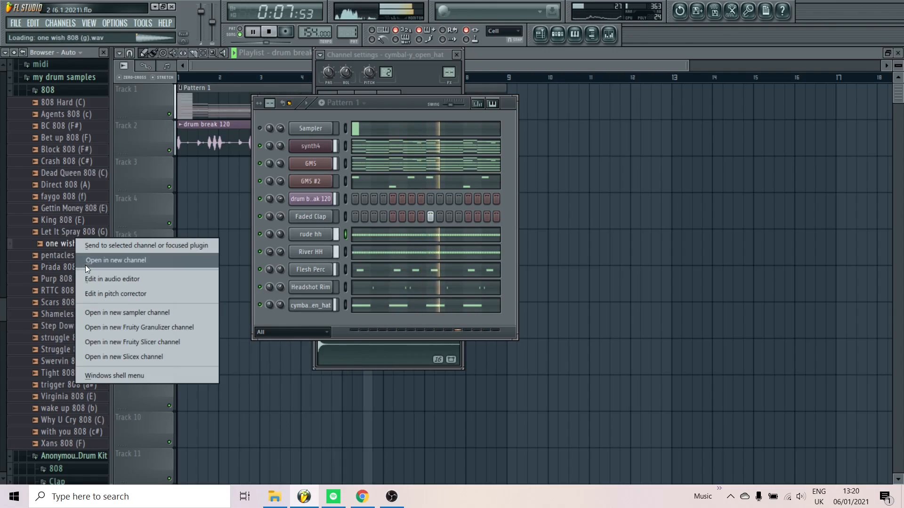
pyautogui.click(85, 259)
pyautogui.press('space')
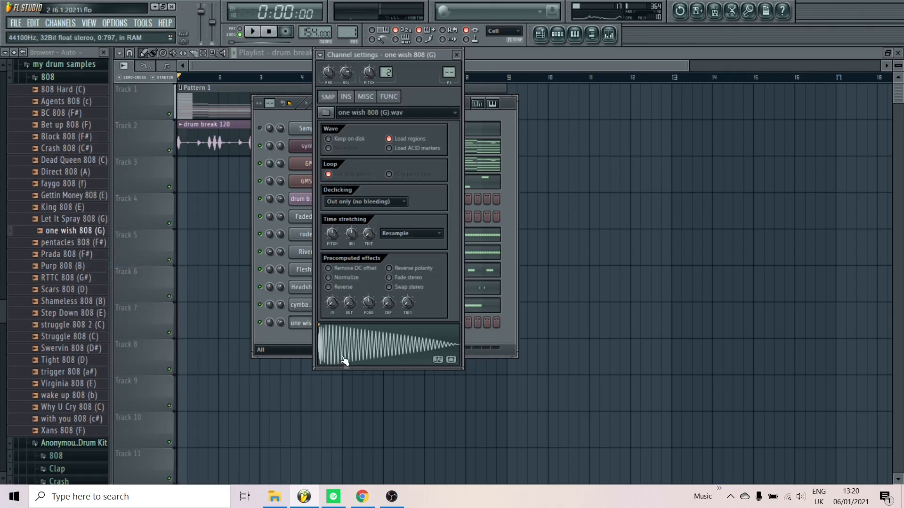
# Check the one wish 808 (G) channel's envelope and sample settings and set its root note to F5
pyautogui.click(345, 96)
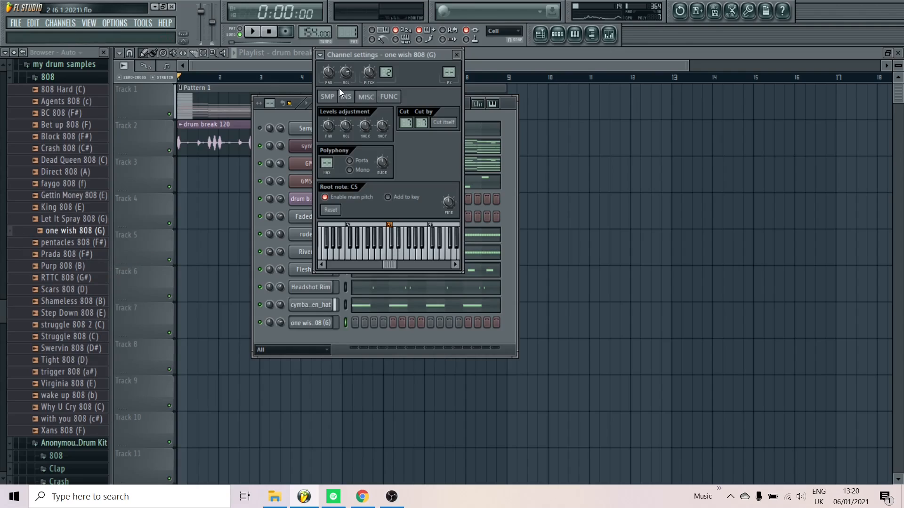
pyautogui.click(328, 97)
pyautogui.click(365, 98)
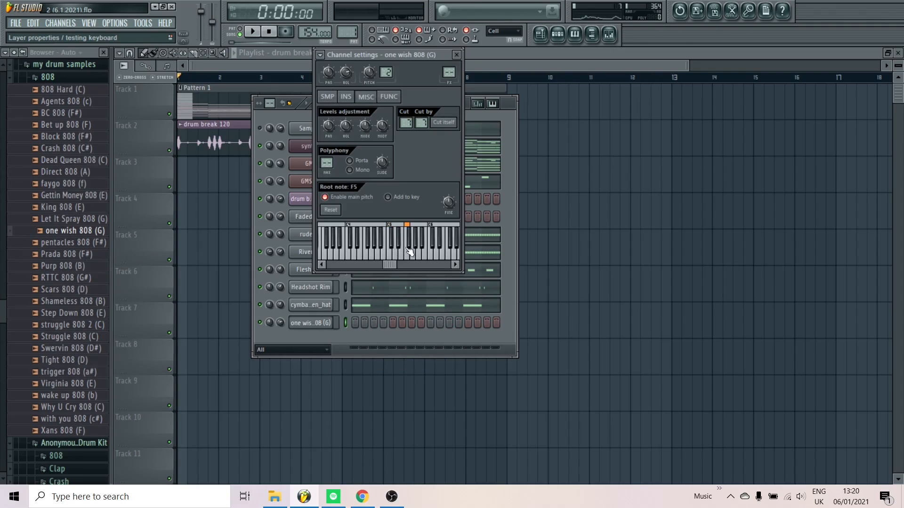
pyautogui.click(328, 97)
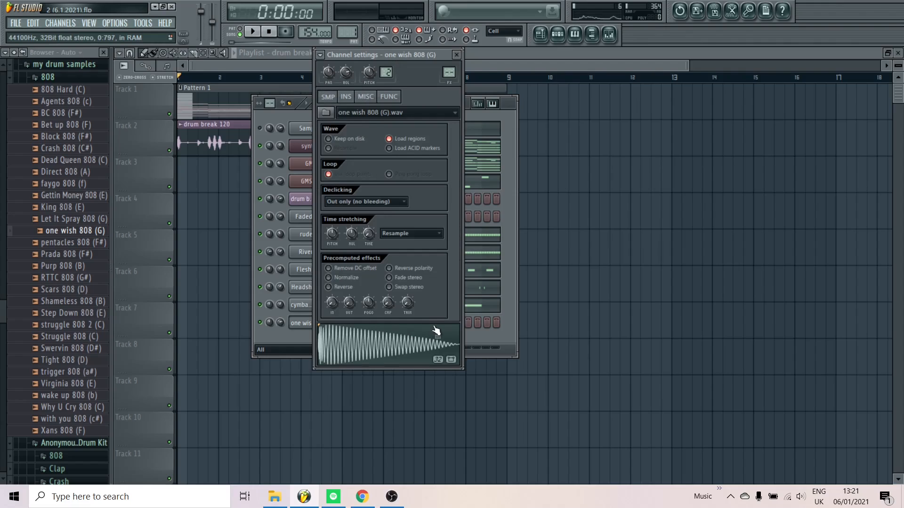
# Open the one wish 808 (G) sample in Edison, detect its pitch regions, and close Edison
pyautogui.rightClick(408, 351)
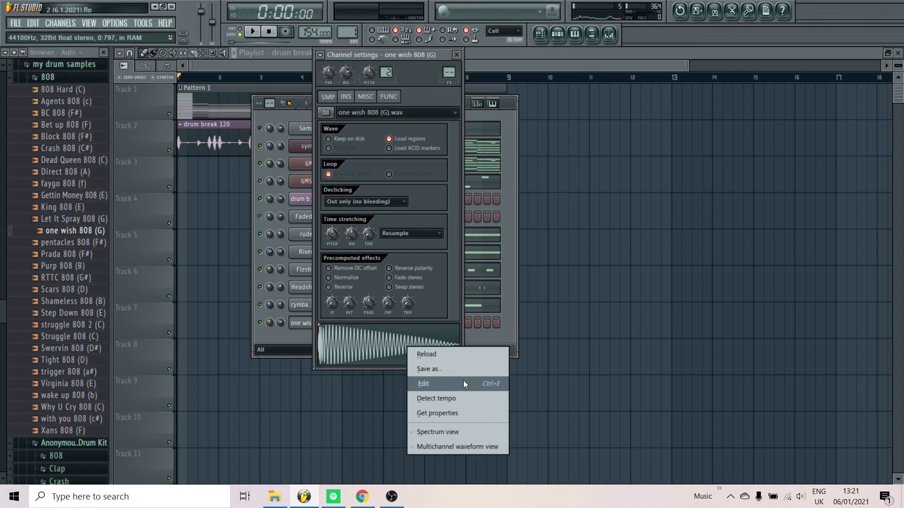
pyautogui.click(421, 261)
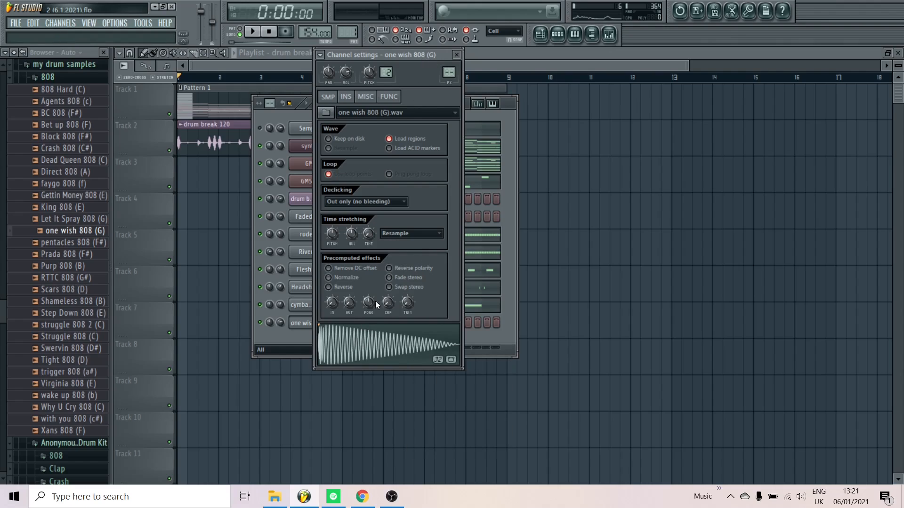
pyautogui.rightClick(353, 344)
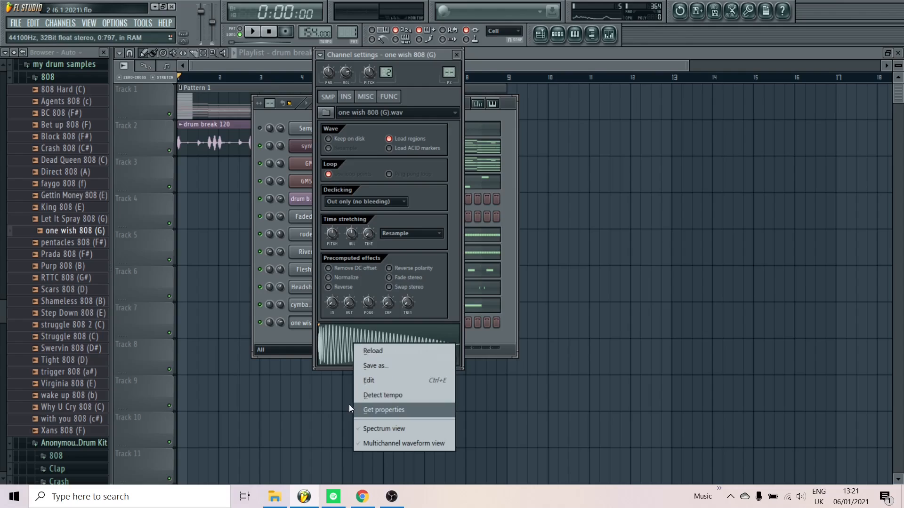
pyautogui.click(384, 377)
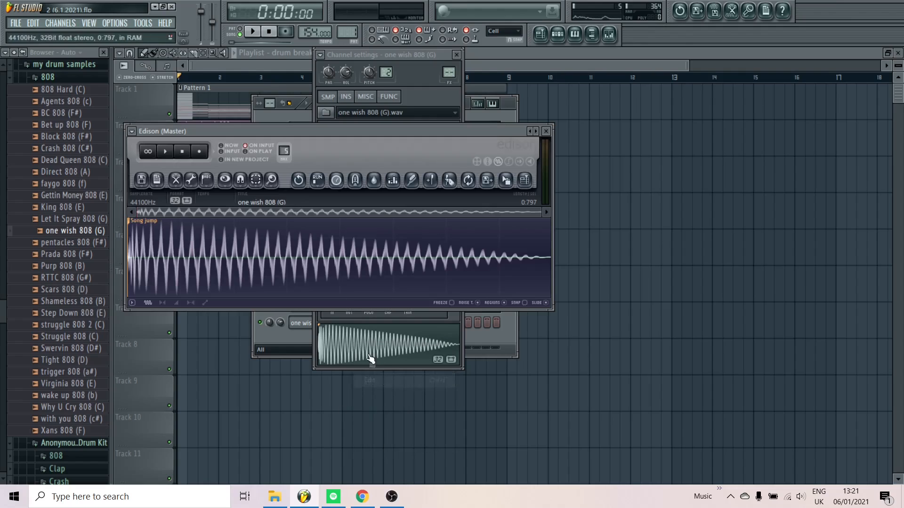
pyautogui.rightClick(287, 253)
pyautogui.moveTo(318, 322)
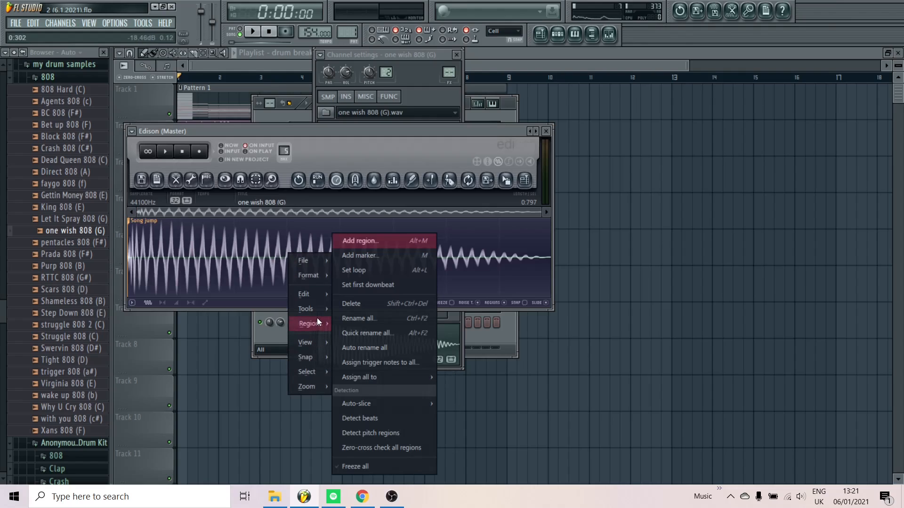
pyautogui.click(390, 432)
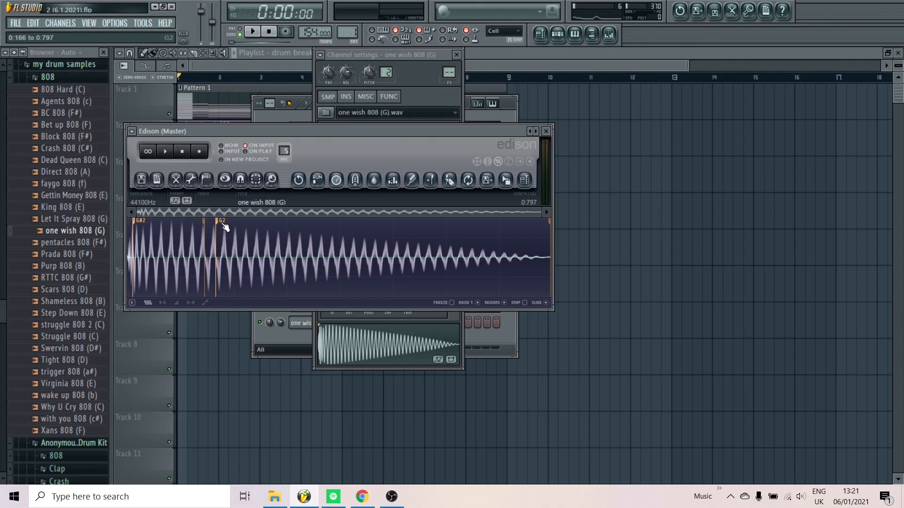
pyautogui.click(546, 131)
# Play the beat briefly, close the 808 channel settings, and open the piano roll for one wish 808 (G)
pyautogui.press('space')
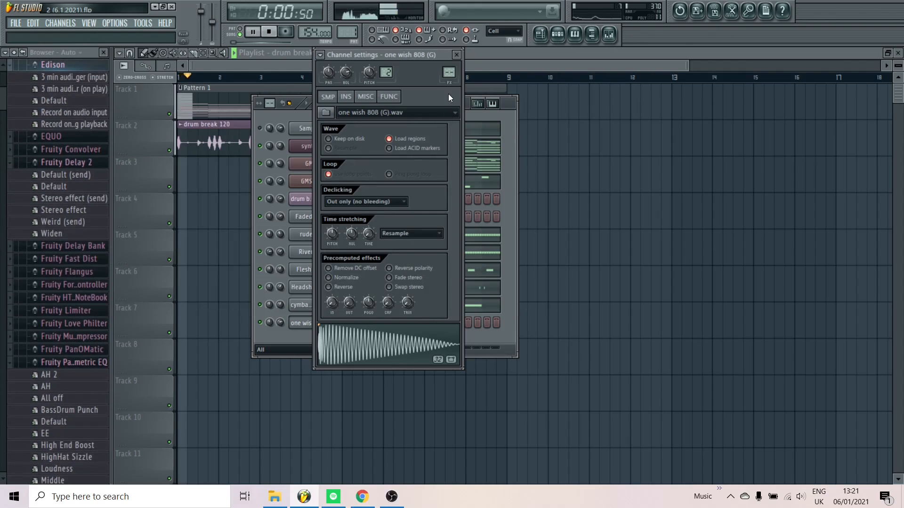
pyautogui.click(456, 54)
pyautogui.press('space')
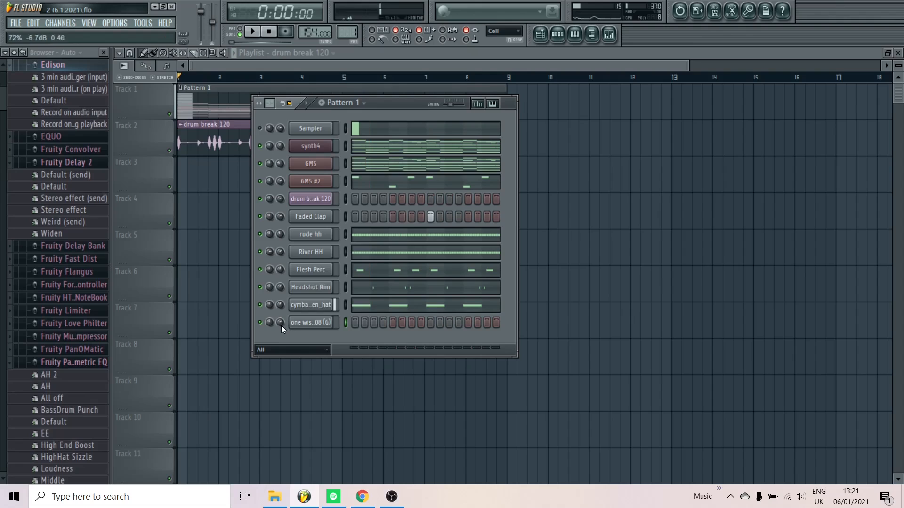
pyautogui.rightClick(329, 326)
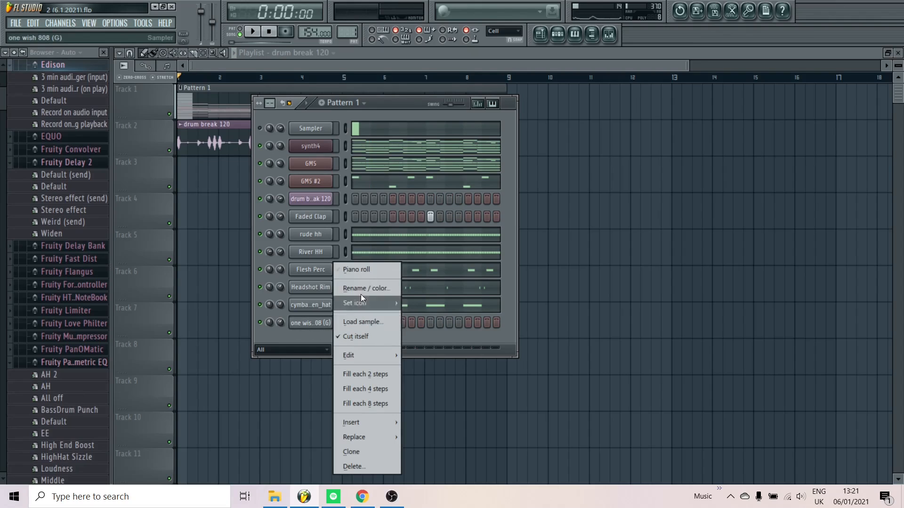
pyautogui.click(358, 269)
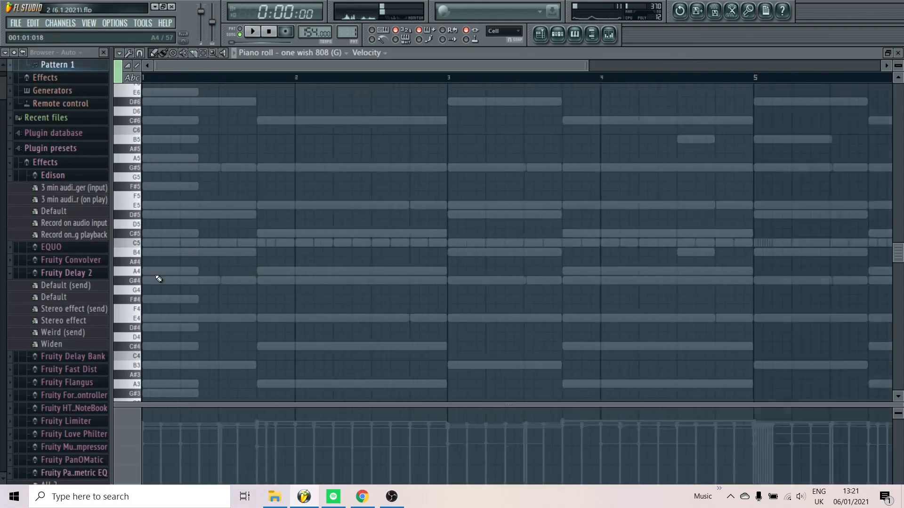
pyautogui.scroll(-2, 159, 279)
pyautogui.scroll(-3, 171, 253)
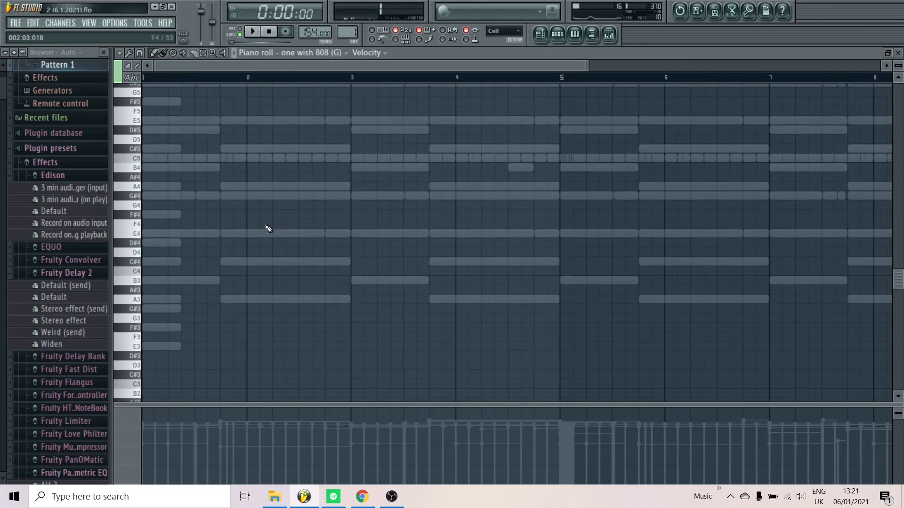
pyautogui.scroll(1, 401, 163)
# Open the GMS channel's notes in the piano roll to check its lowest chord notes
pyautogui.click(558, 36)
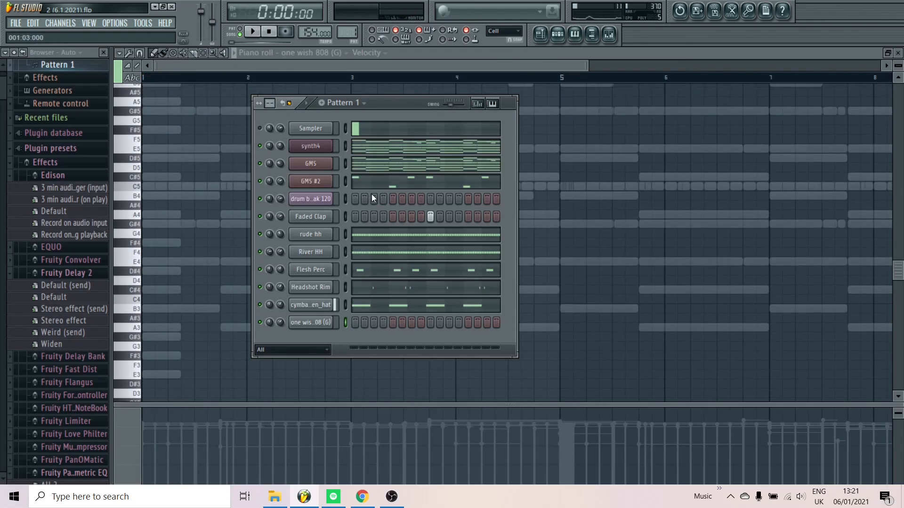
pyautogui.click(377, 167)
pyautogui.scroll(-4, 184, 295)
pyautogui.scroll(-2, 157, 280)
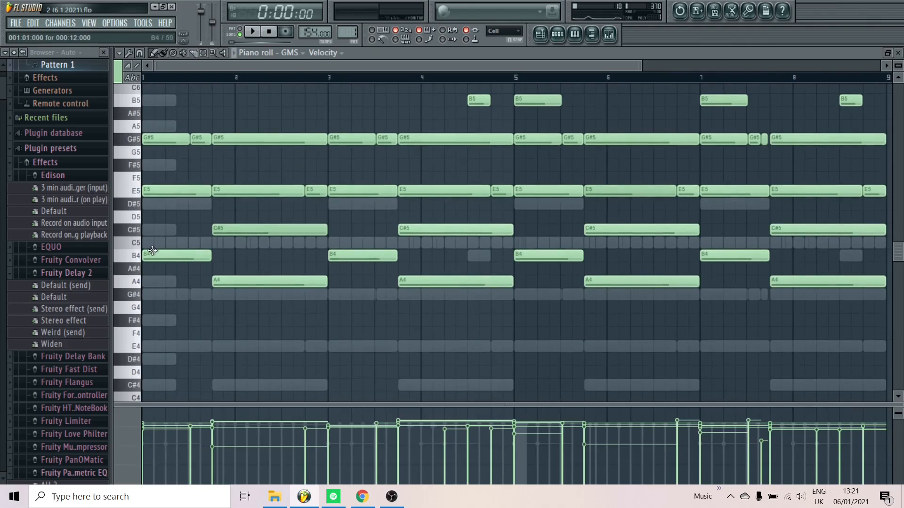
# Return to the one wish 808 (G) piano roll and place a B4 note at the start of bar 1
pyautogui.scroll(-2, 152, 251)
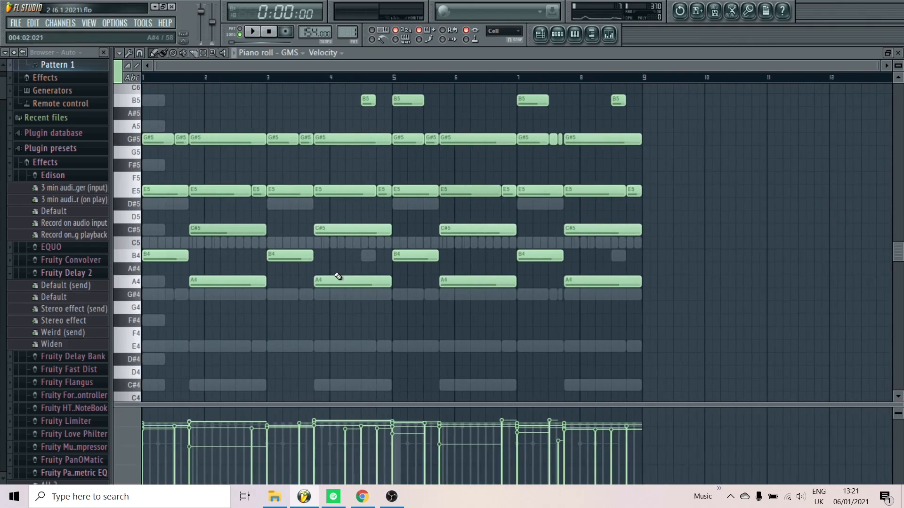
pyautogui.click(899, 53)
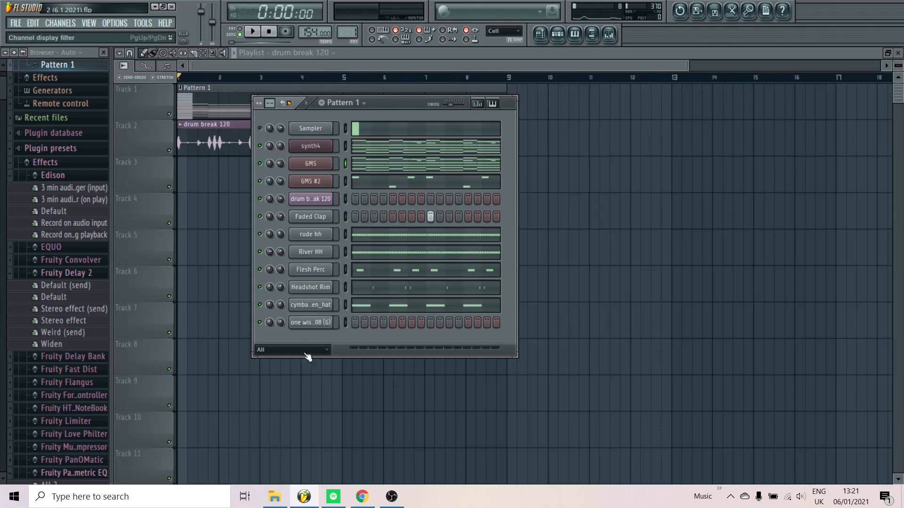
pyautogui.rightClick(324, 325)
pyautogui.click(360, 265)
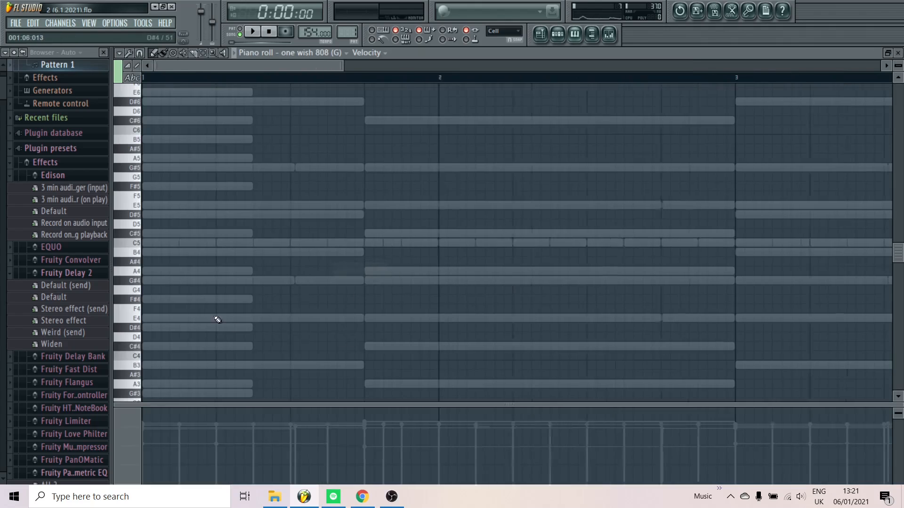
pyautogui.scroll(1, 171, 248)
pyautogui.click(149, 168)
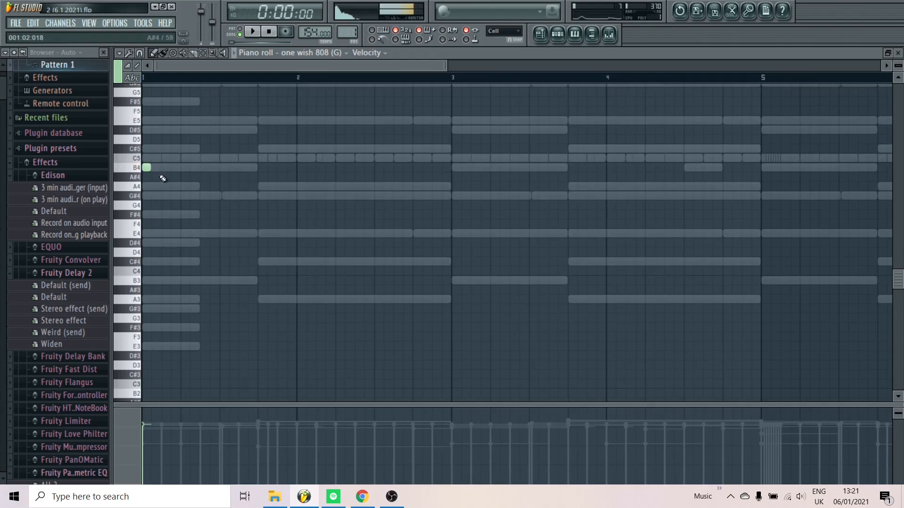
# Check the one wish 808 (G) channel's root note while auditioning the pattern, and return to its piano roll
pyautogui.click(560, 36)
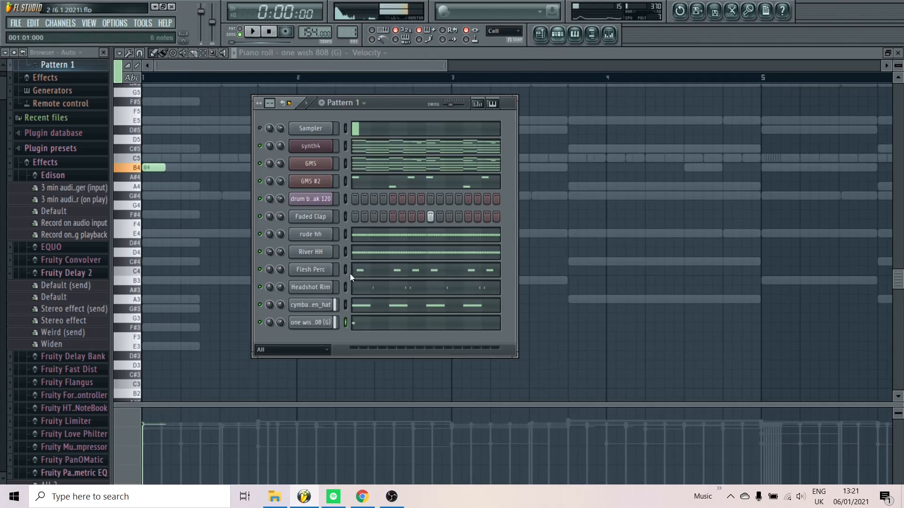
pyautogui.click(324, 324)
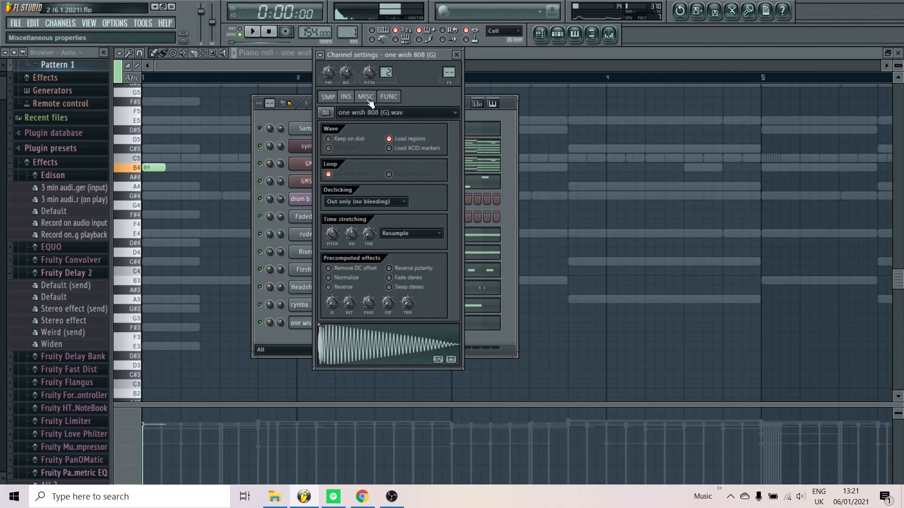
pyautogui.click(368, 100)
pyautogui.press('space')
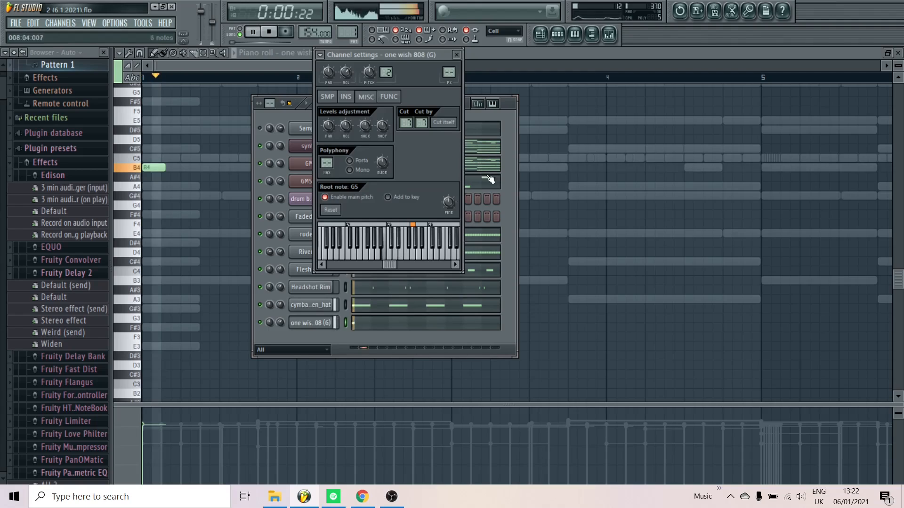
pyautogui.press('space')
pyautogui.click(551, 206)
# Remove the opening B4 note and try C#5 and D#5 in its place, auditioning the 808 against the chords
pyautogui.rightClick(149, 168)
pyautogui.click(148, 149)
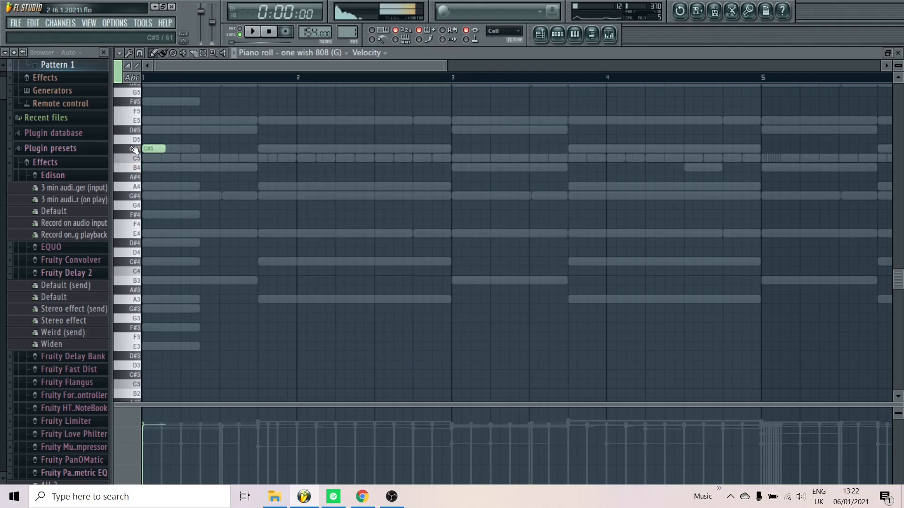
pyautogui.press('space')
pyautogui.rightClick(150, 147)
pyautogui.press('space')
pyautogui.click(145, 130)
pyautogui.press('space')
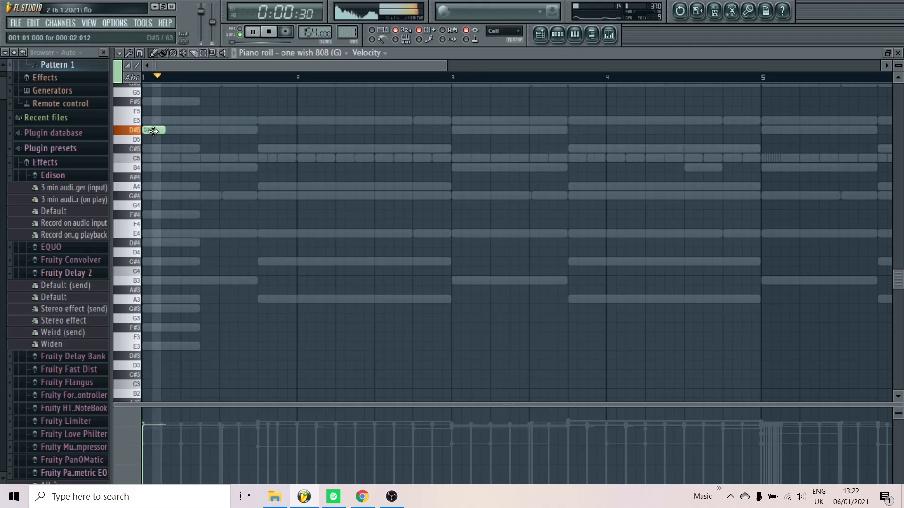
pyautogui.rightClick(151, 130)
pyautogui.press('space')
# Place two E5 notes in bar 1 and an A4 note on the chord change before bar 2, removing the trial A4 near bar 3
pyautogui.click(150, 121)
pyautogui.scroll(3, 147, 146)
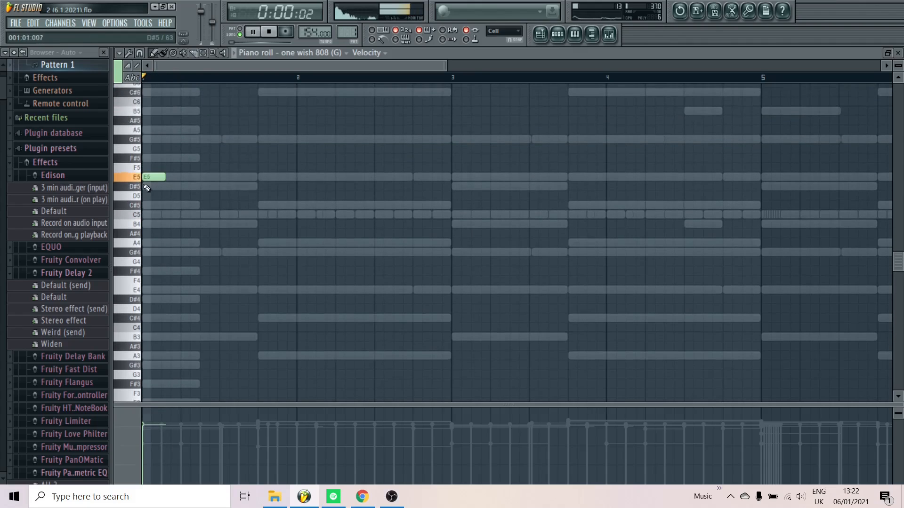
pyautogui.press('space')
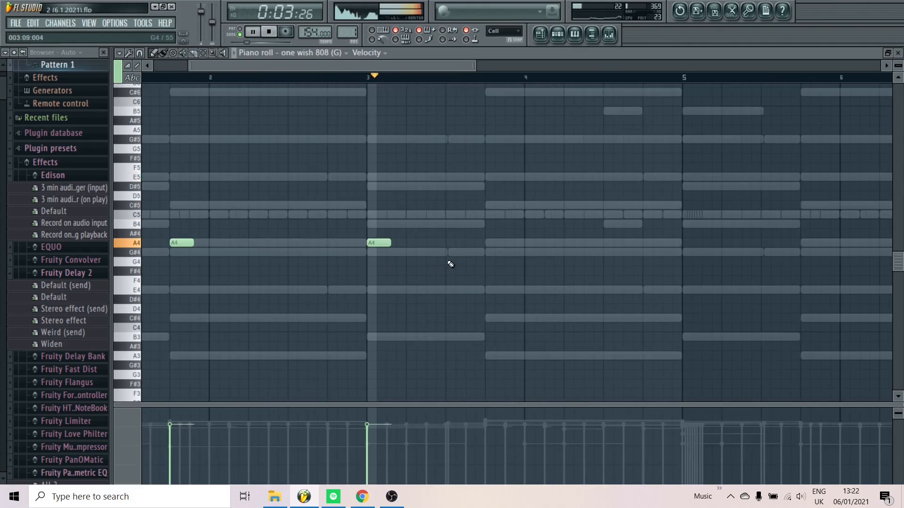
pyautogui.rightClick(390, 244)
# Place an A4 note at the start of bar 3 and play the 808 line with the beat
pyautogui.scroll(-3, 333, 244)
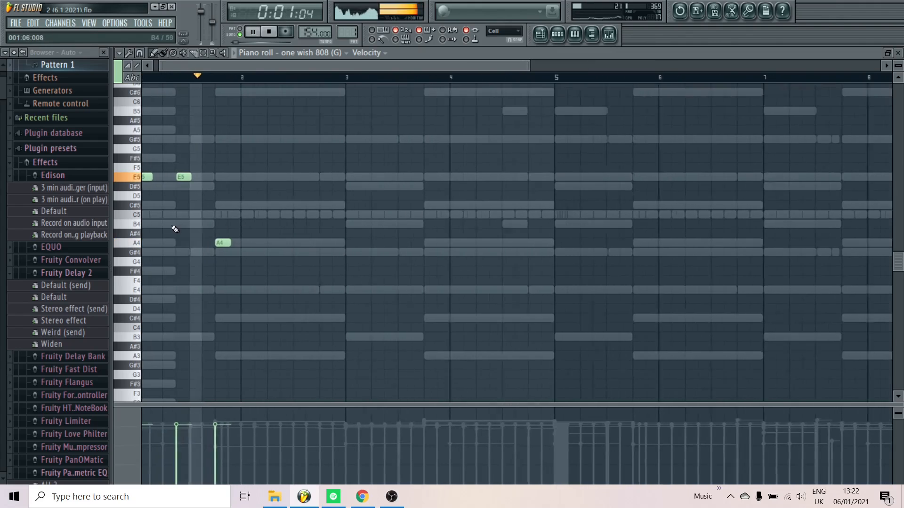
pyautogui.scroll(1, 174, 228)
pyautogui.scroll(-2, 329, 219)
pyautogui.scroll(1, 388, 230)
pyautogui.click(319, 243)
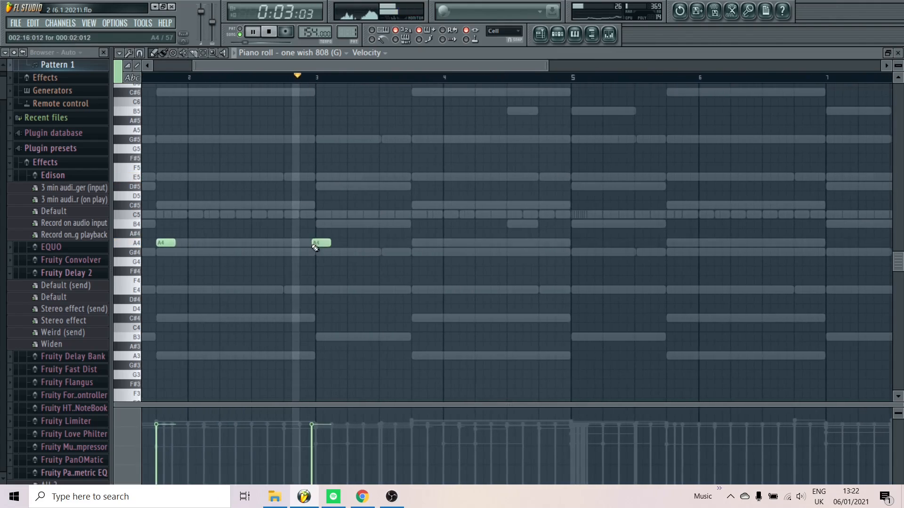
pyautogui.press('space')
pyautogui.press('space')
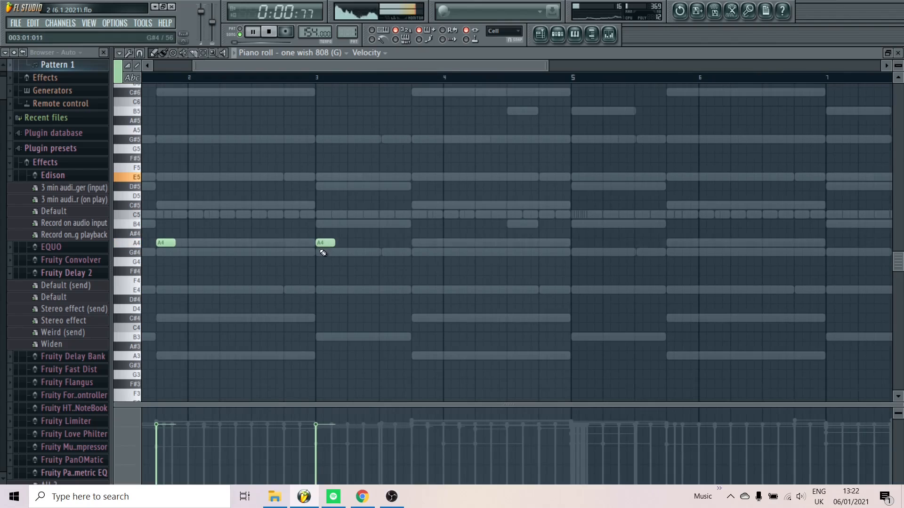
# Delete a trial B4 in bar 3 and complete the 808 line through bar 8 with A4, C#5 and E5 notes
pyautogui.scroll(2, 390, 236)
pyautogui.scroll(1, 372, 228)
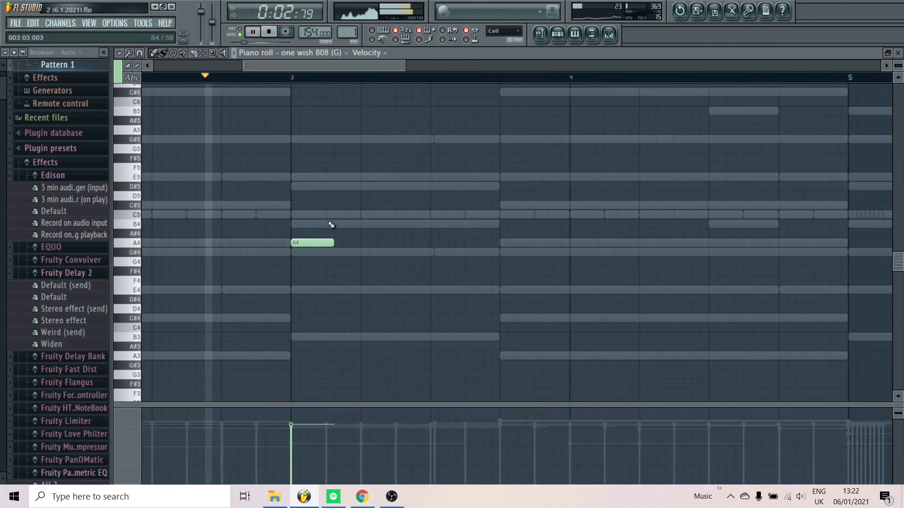
pyautogui.click(328, 224)
pyautogui.rightClick(354, 225)
pyautogui.scroll(-3, 320, 222)
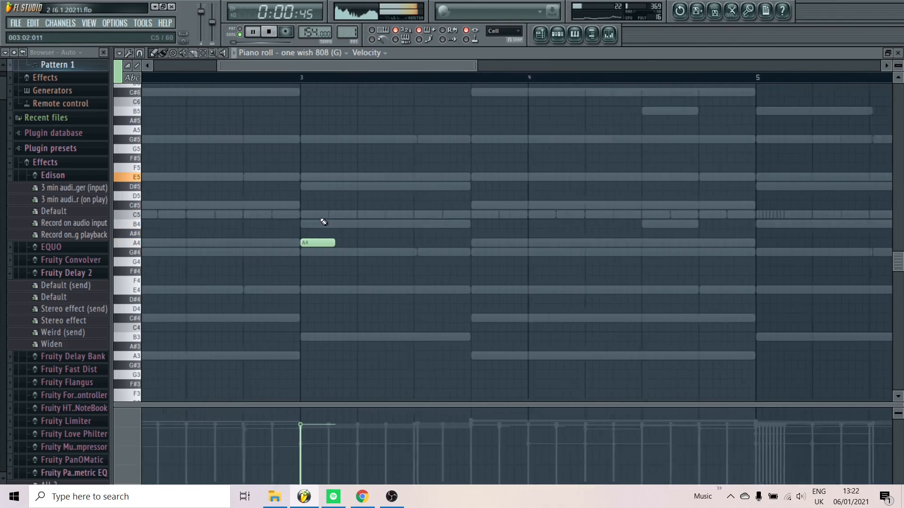
pyautogui.scroll(2, 369, 249)
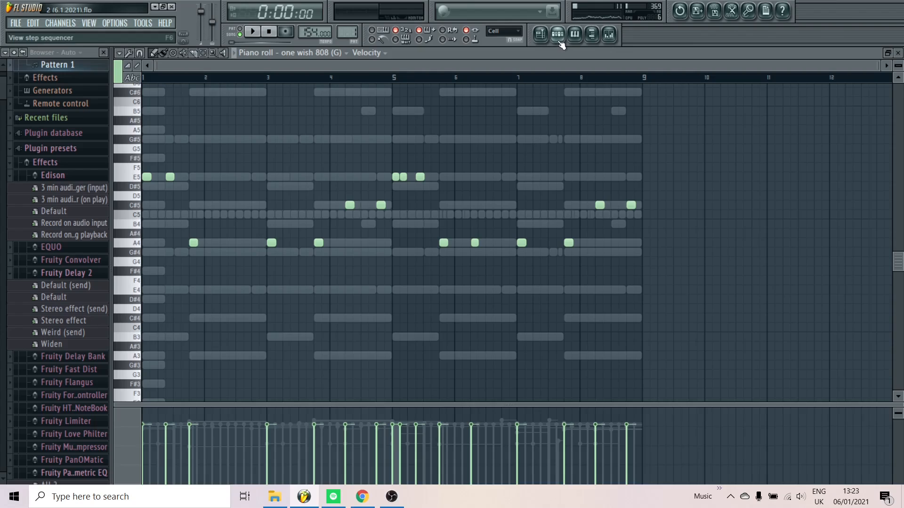
# Play back the 808 bass line and slightly shorten the A4 note in bar 6
pyautogui.press('space')
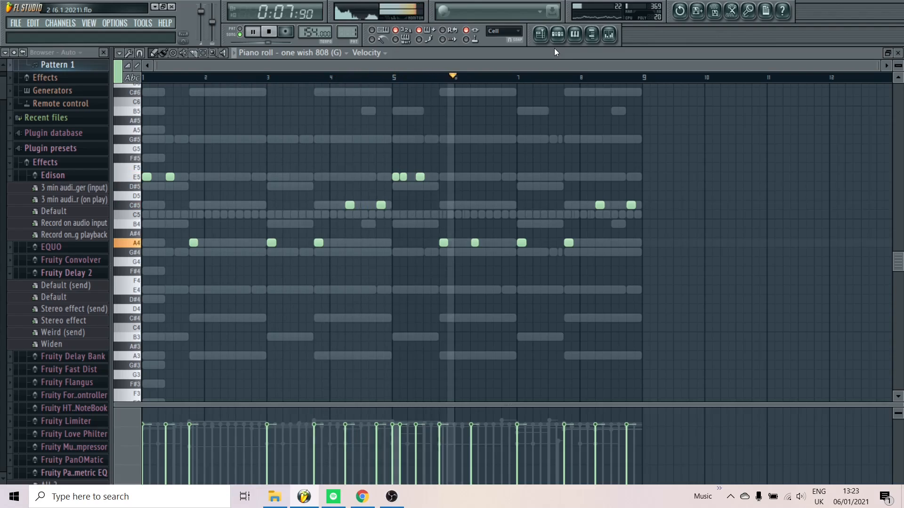
pyautogui.scroll(4, 473, 256)
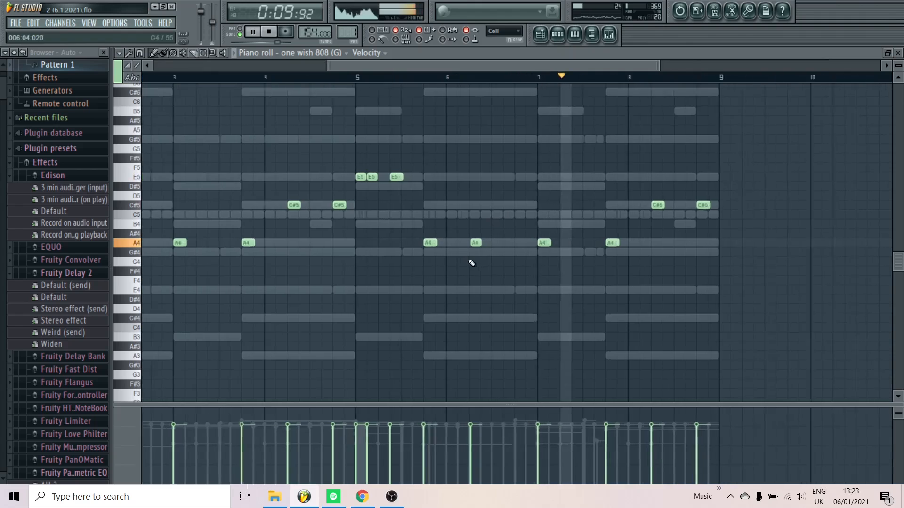
pyautogui.scroll(-4, 483, 252)
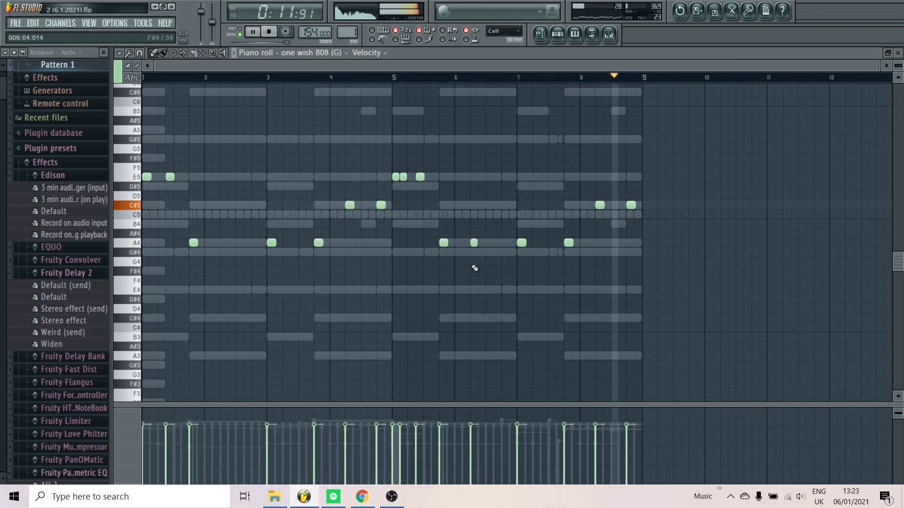
pyautogui.press('space')
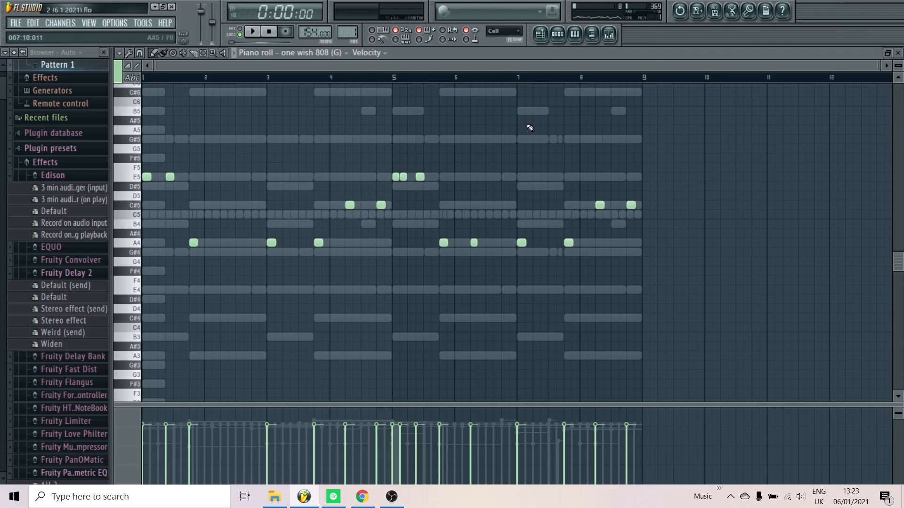
# Show the channel rack, play the full pattern with the 808, and look through the effect presets
pyautogui.click(564, 41)
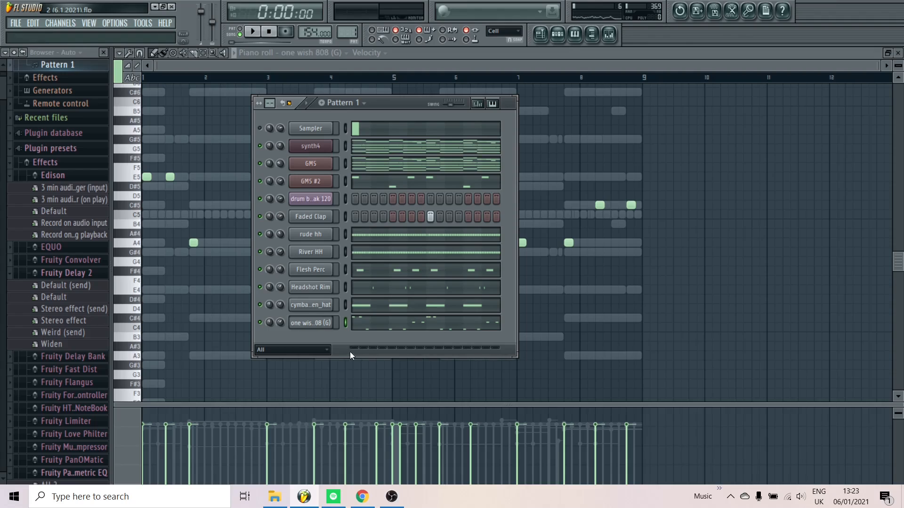
pyautogui.press('space')
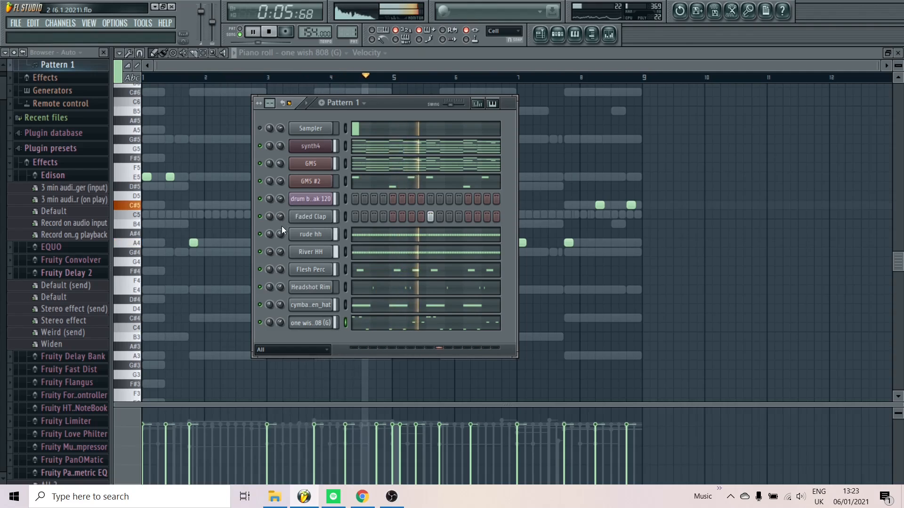
pyautogui.press('space')
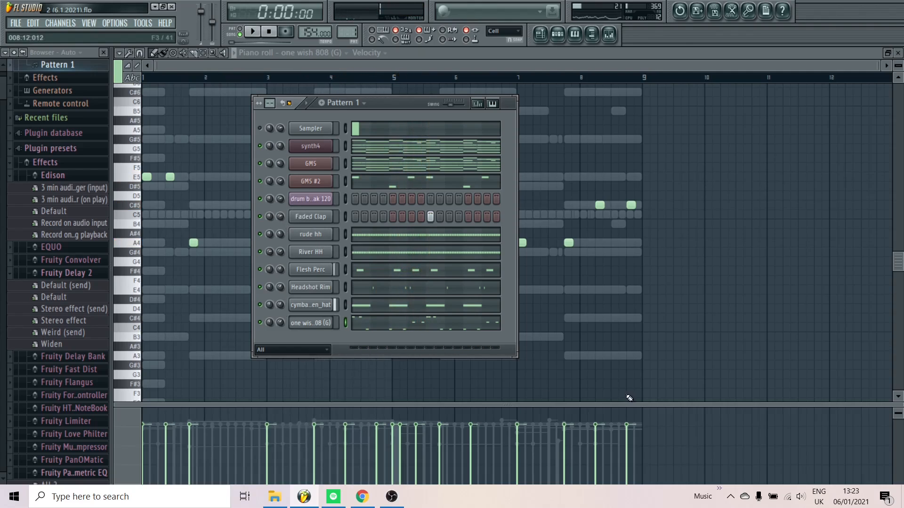
pyautogui.click(73, 274)
pyautogui.scroll(-4, 79, 309)
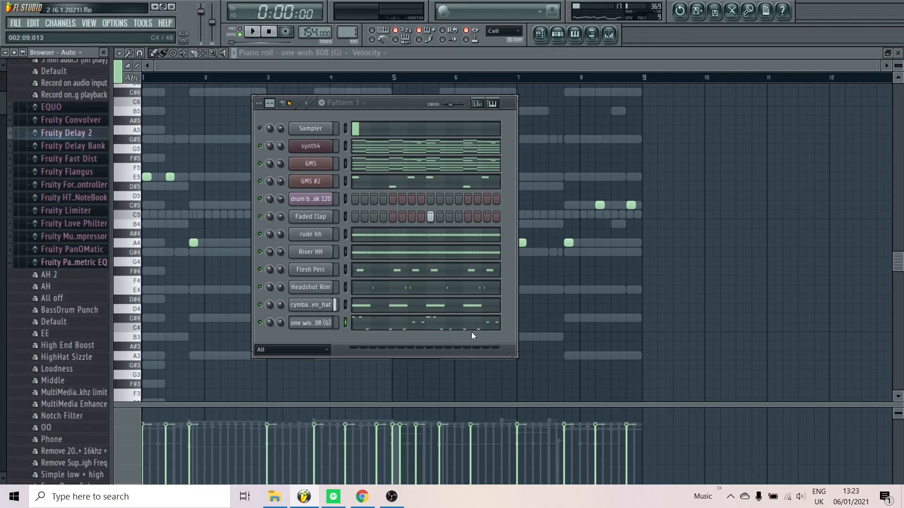
# Enable and shape the one wish 808 (G) channel's volume envelope, audition it, and return to the piano roll
pyautogui.click(310, 323)
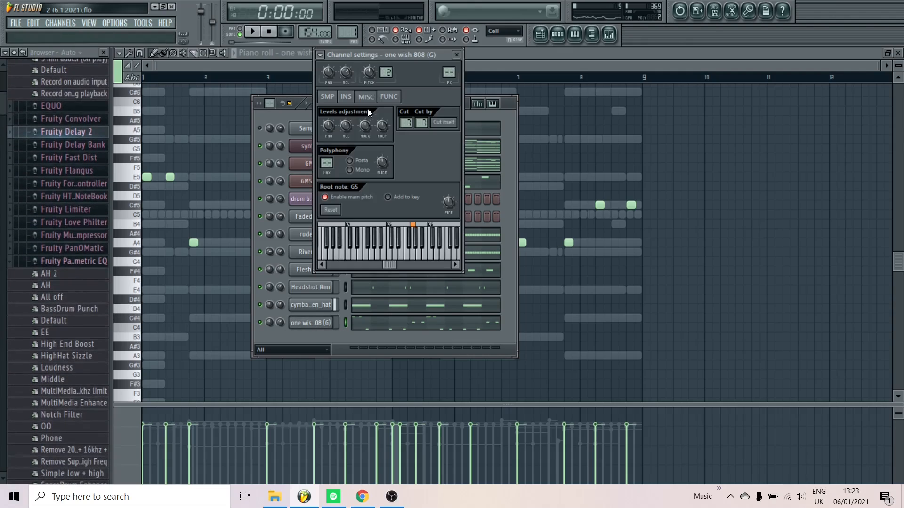
pyautogui.click(347, 97)
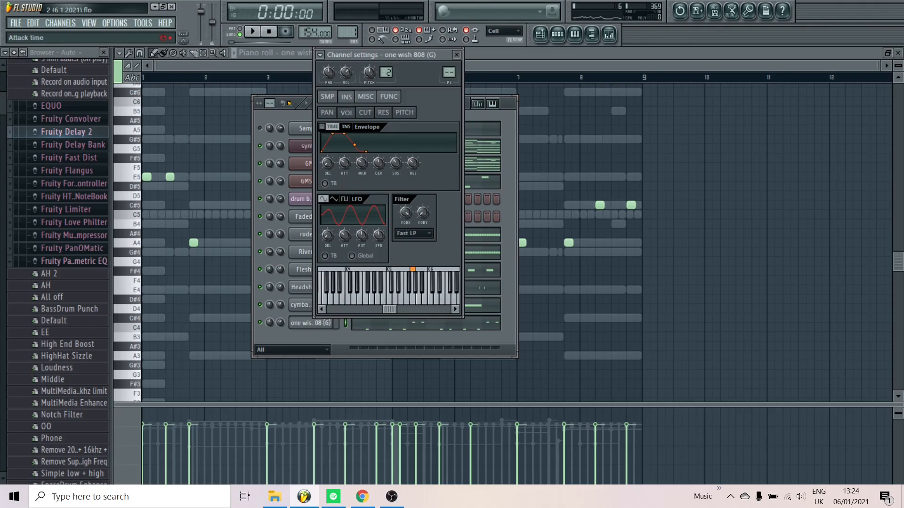
pyautogui.click(328, 97)
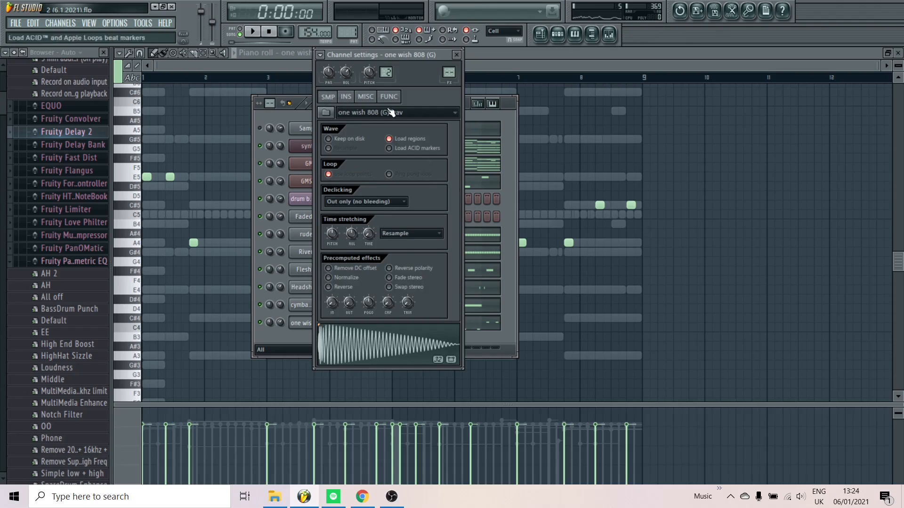
pyautogui.click(346, 97)
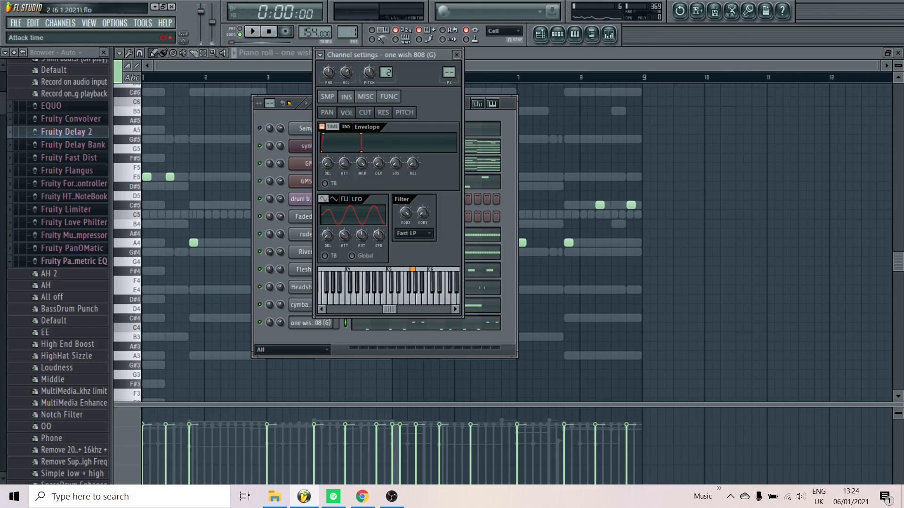
pyautogui.press('space')
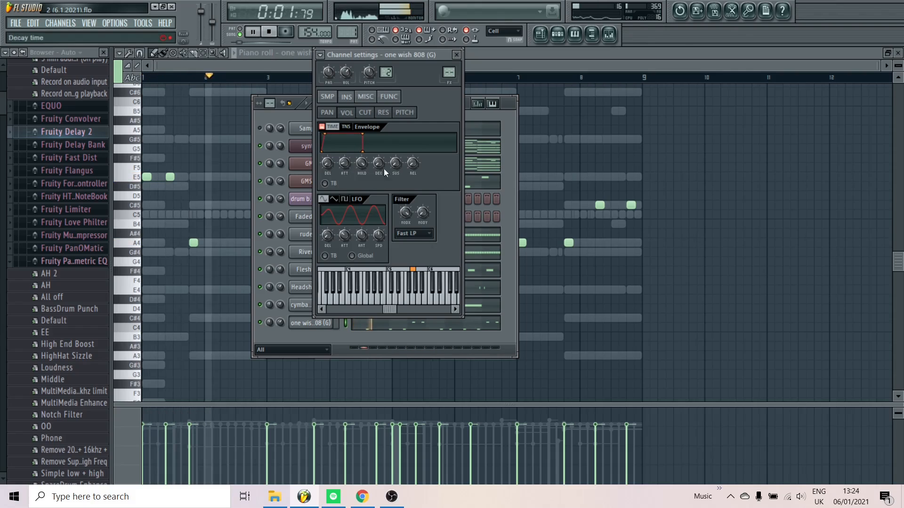
pyautogui.press('space')
pyautogui.rightClick(700, 213)
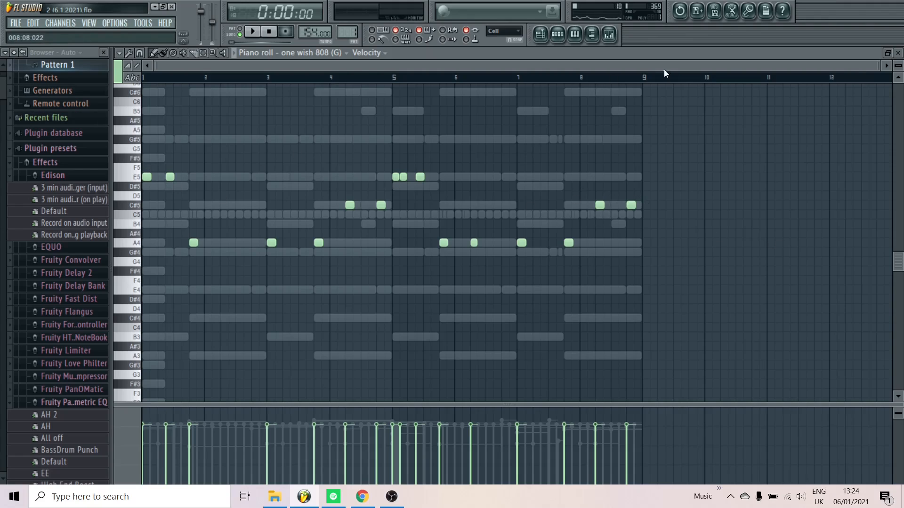
# Add a C#5 note at the start of bar 9 and apply Quick Legato so the 808 notes extend to each other
pyautogui.scroll(5, 646, 218)
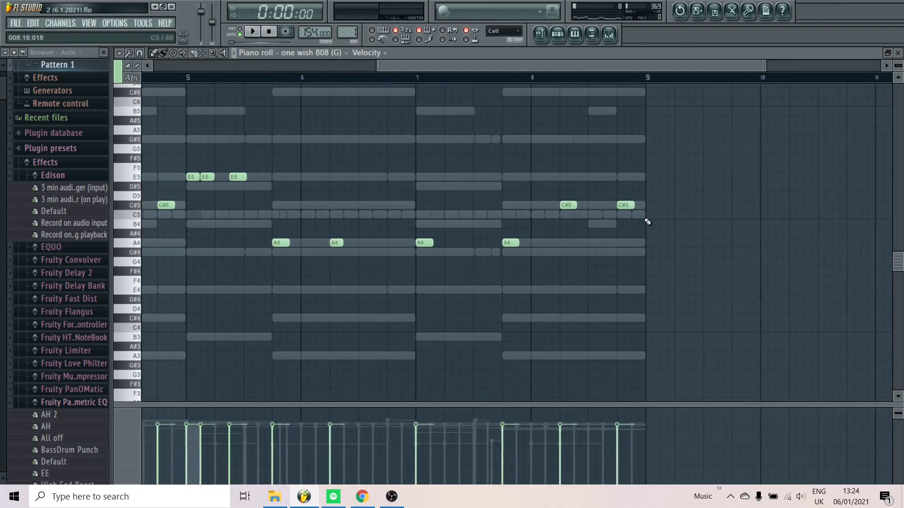
pyautogui.scroll(-5, 649, 209)
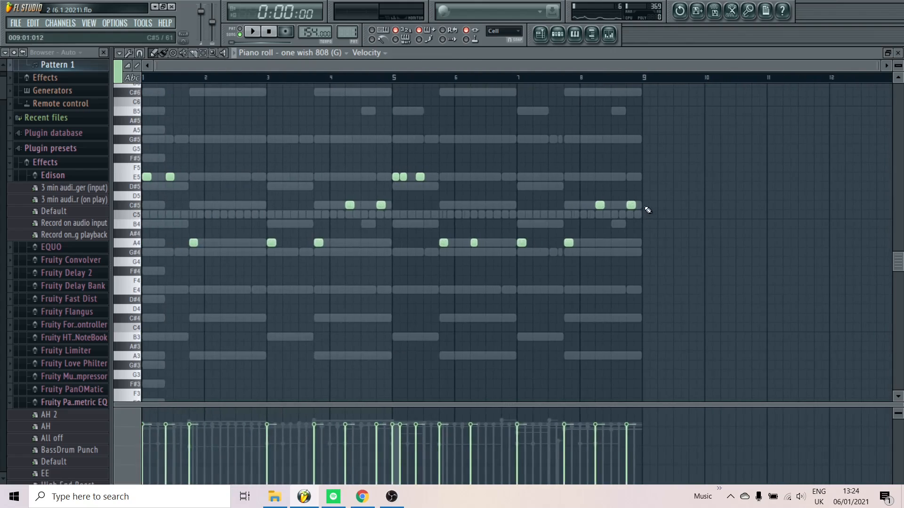
pyautogui.scroll(4, 649, 211)
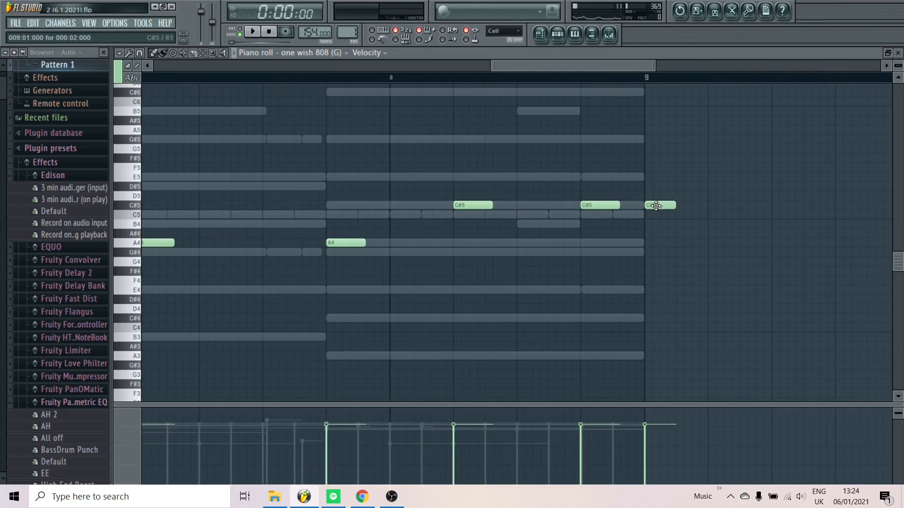
pyautogui.click(658, 207)
pyautogui.hotkey('ctrl', 'l')
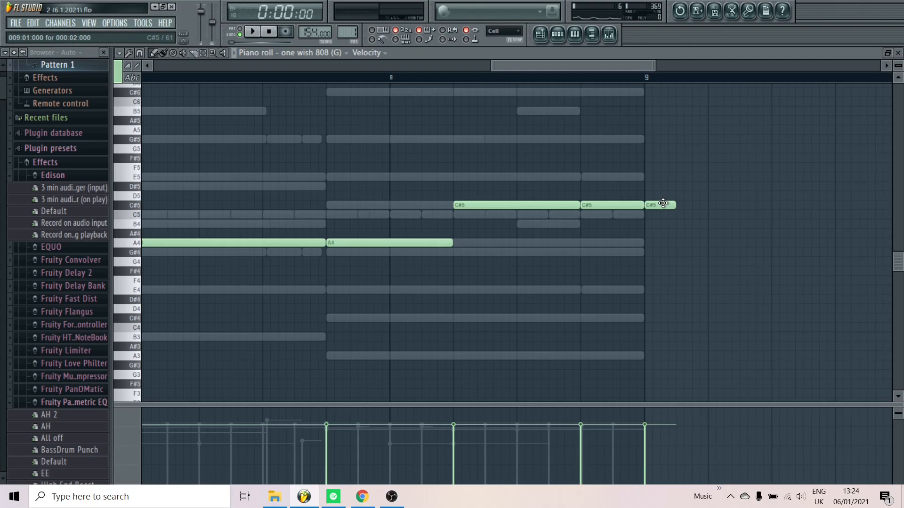
# Play back the pattern with the legato 808 notes and bring up the channel rack
pyautogui.scroll(-5, 615, 272)
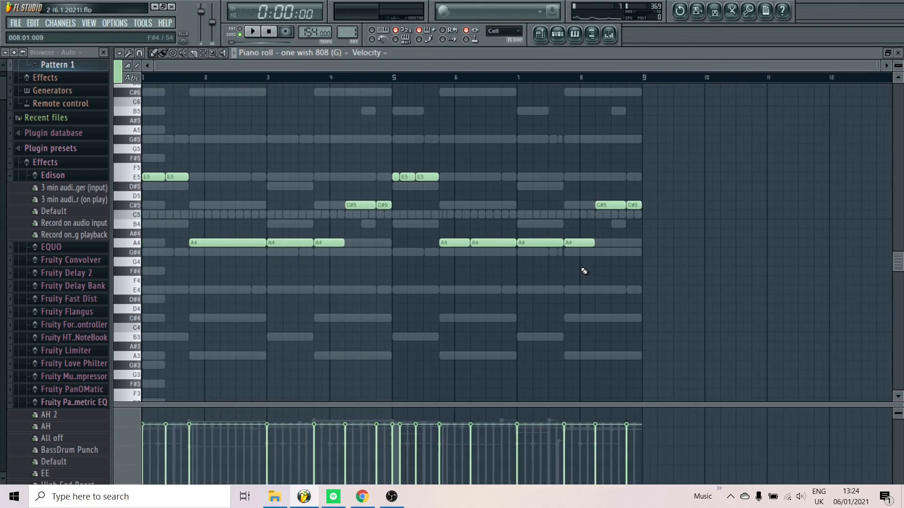
pyautogui.press('space')
pyautogui.click(558, 36)
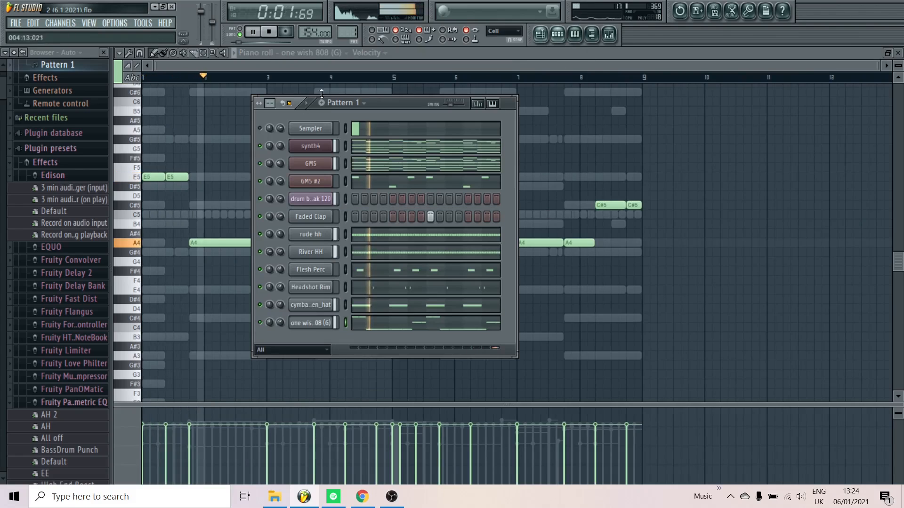
pyautogui.press('space')
# Audition kick samples in the my drum samples kicks folder, including Smutty Kick, Telling Me Kick and Vicious Kick, and briefly play the pattern
pyautogui.click(51, 176)
pyautogui.scroll(-4, 71, 294)
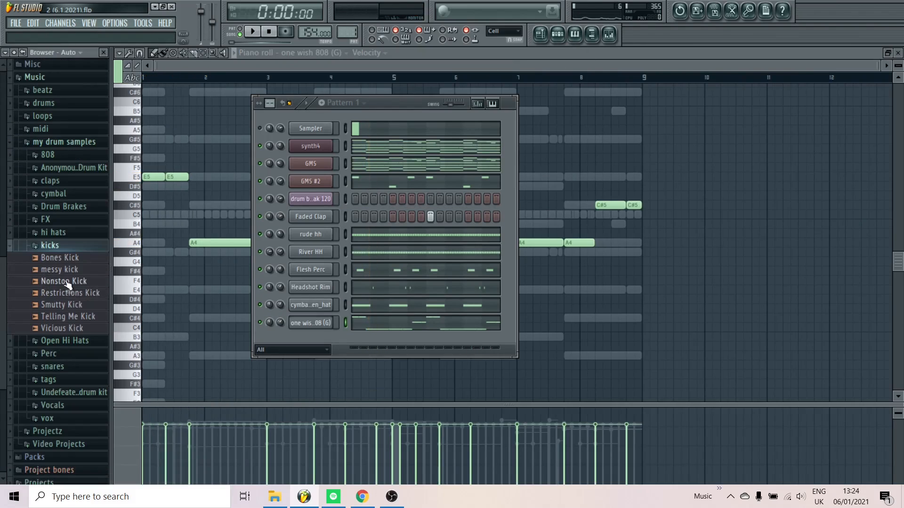
pyautogui.click(66, 282)
pyautogui.click(68, 305)
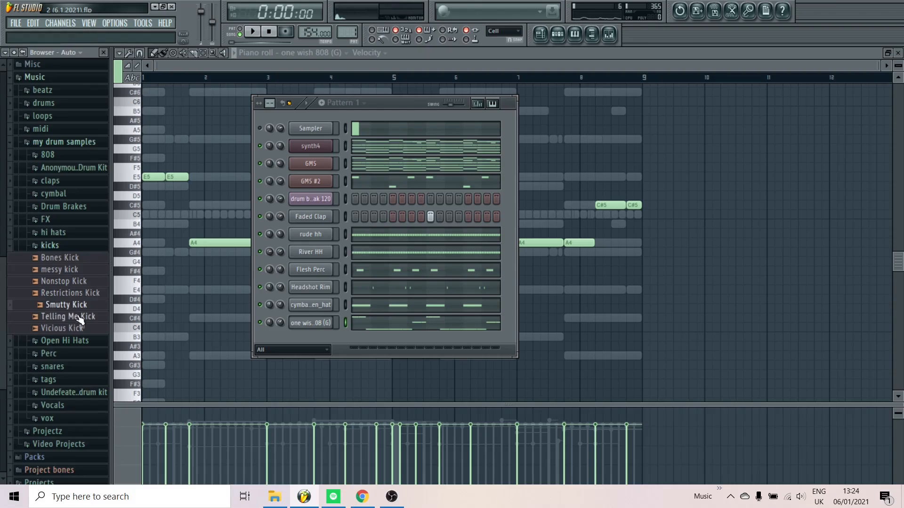
pyautogui.click(79, 317)
pyautogui.click(80, 328)
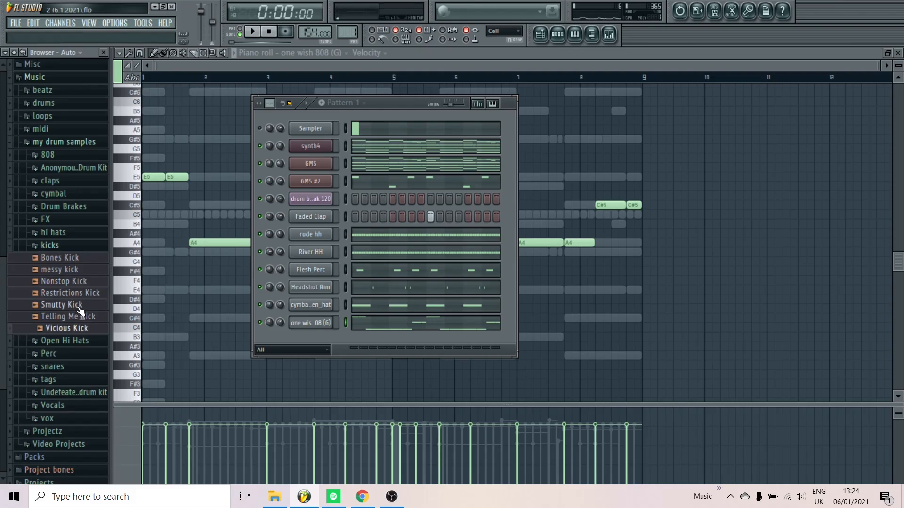
pyautogui.press('space')
# Audition the Undefeated drum kit's kicks over the playing pattern and add twins kick as a new channel below the 808
pyautogui.press('space')
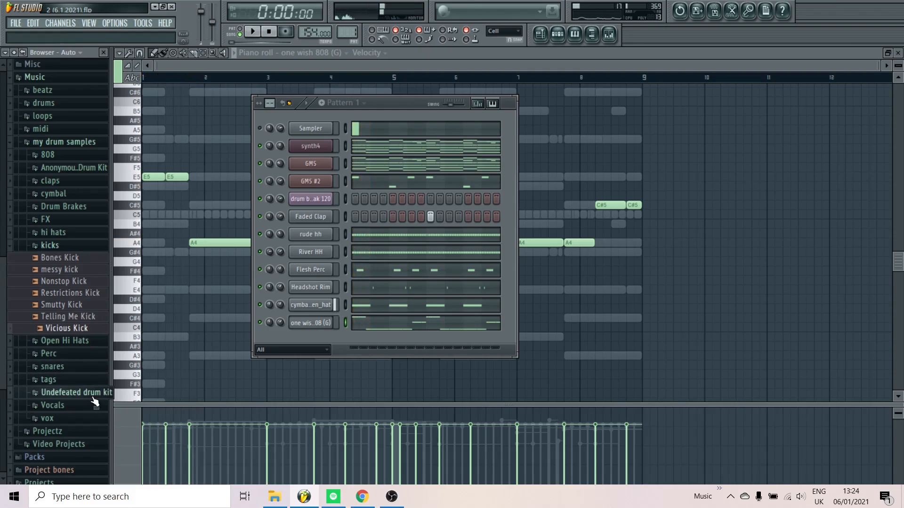
pyautogui.click(94, 395)
pyautogui.press('space')
pyautogui.click(85, 359)
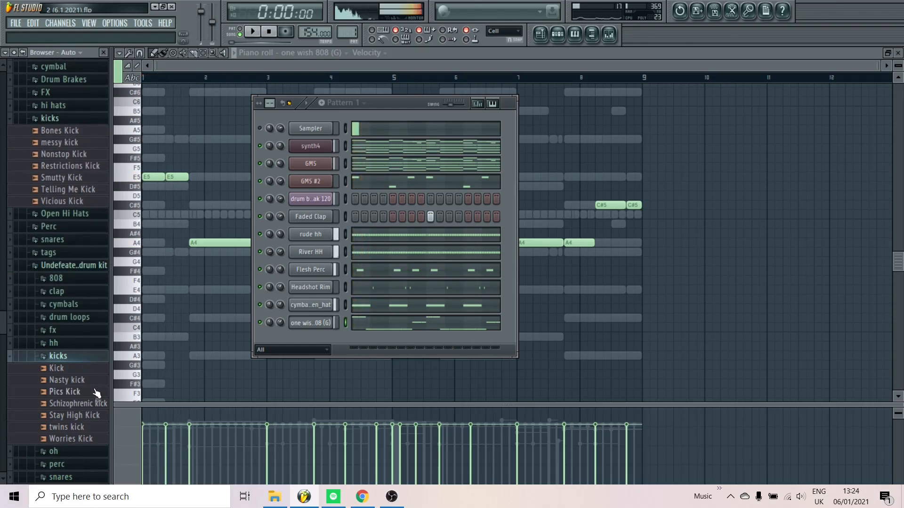
pyautogui.click(94, 395)
pyautogui.click(97, 415)
pyautogui.click(99, 428)
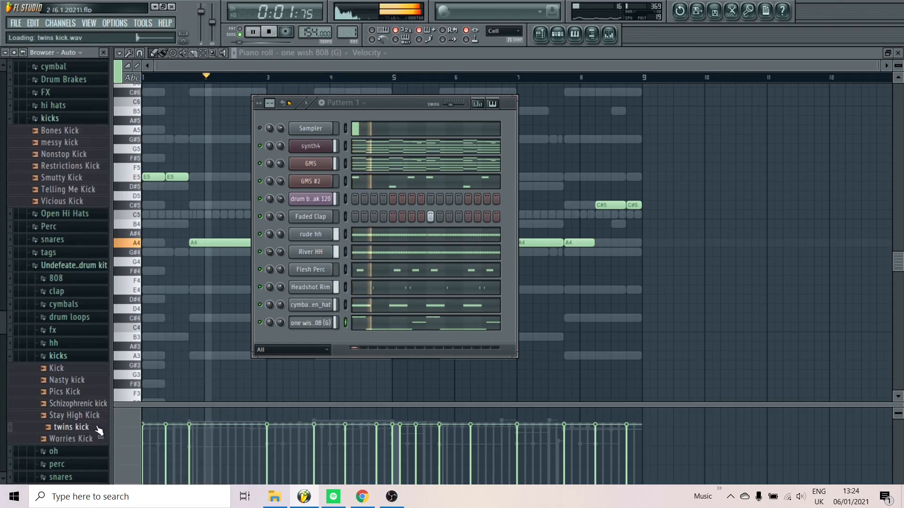
pyautogui.moveTo(99, 429); pyautogui.dragTo(312, 343)
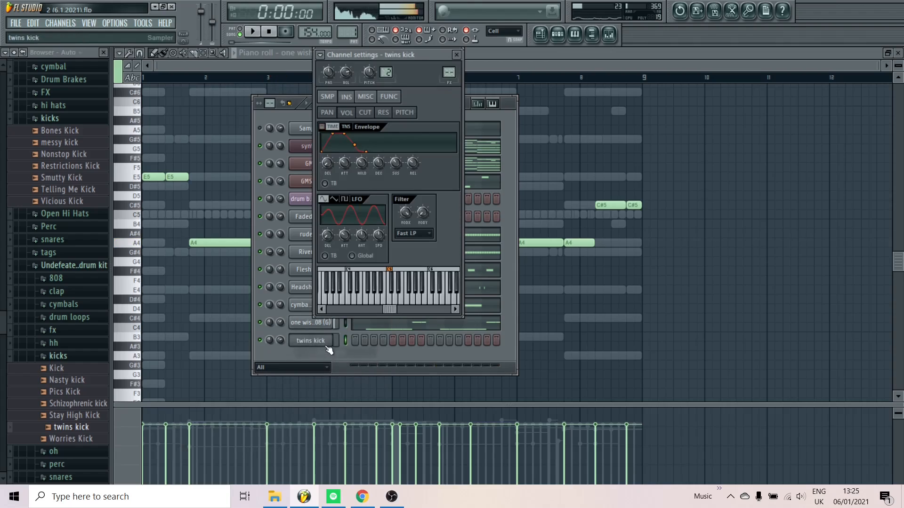
pyautogui.click(344, 324)
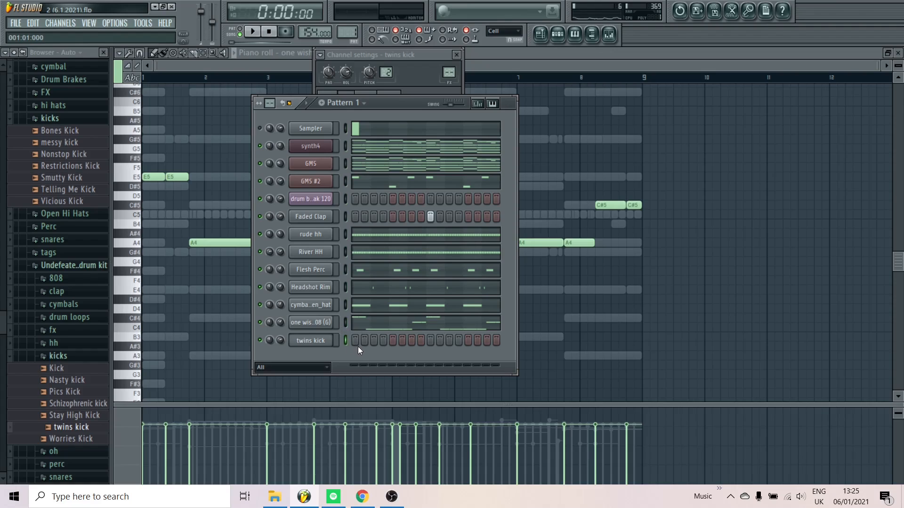
# Paste the 808 notes into the twins kick piano roll and flatten them all to C5 with the limiter
pyautogui.hotkey('ctrl', 'v')
pyautogui.click(370, 343)
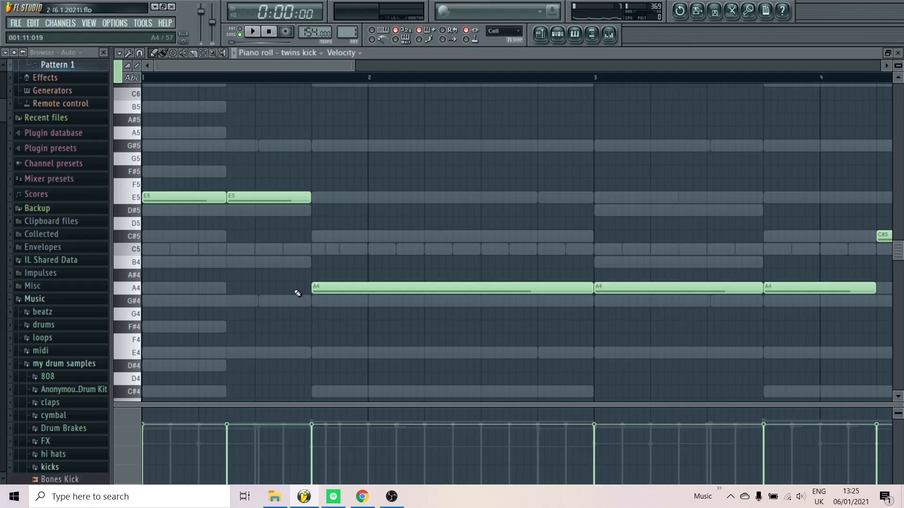
pyautogui.hotkey('alt', 'k')
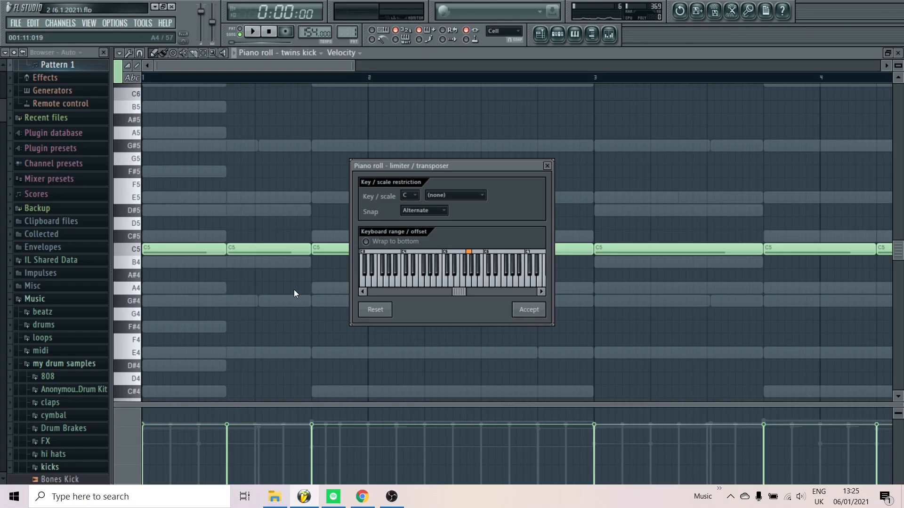
pyautogui.click(528, 310)
pyautogui.scroll(-6, 474, 292)
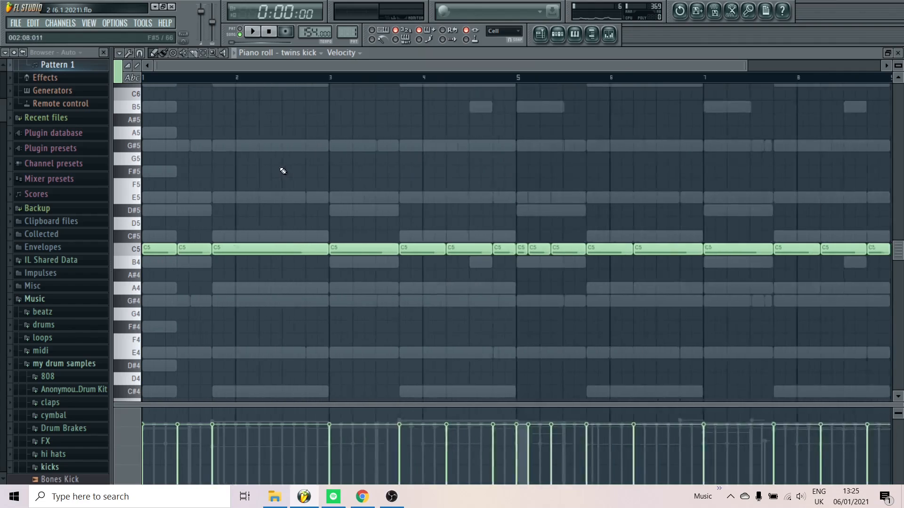
# Raise the velocity of all twins kick notes to maximum and adjust the channel's volume while playing the pattern
pyautogui.moveTo(715, 191); pyautogui.dragTo(147, 285)
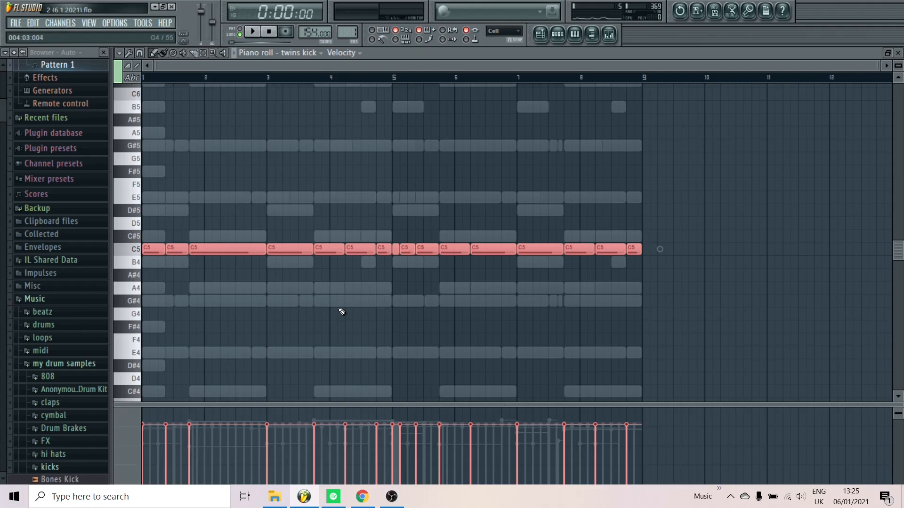
pyautogui.scroll(3, 344, 312)
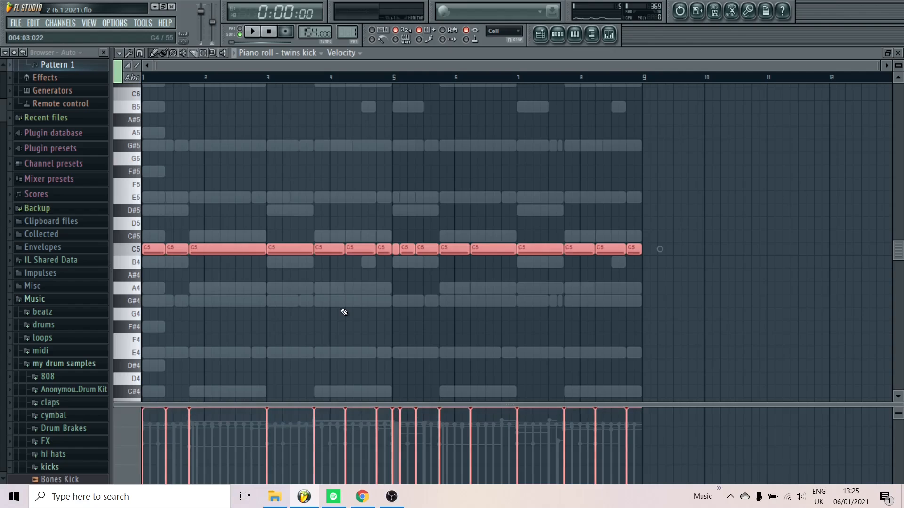
pyautogui.press('space')
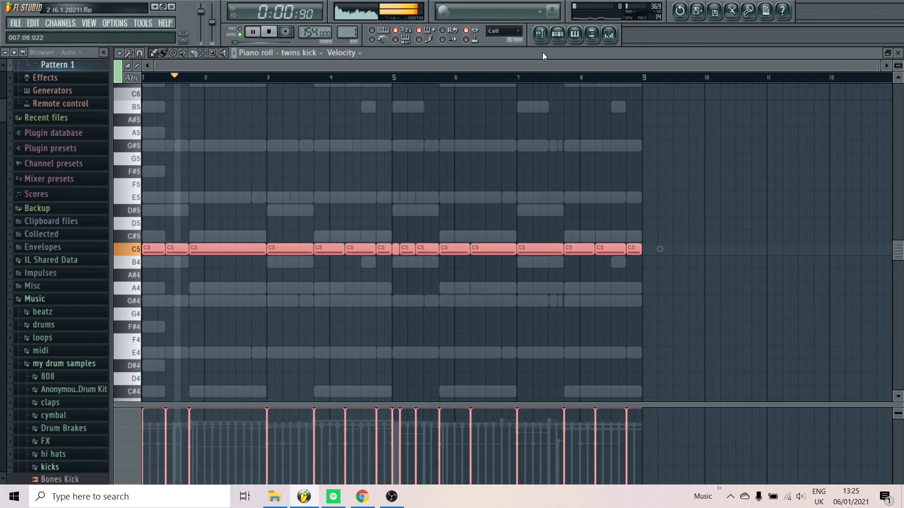
pyautogui.click(557, 34)
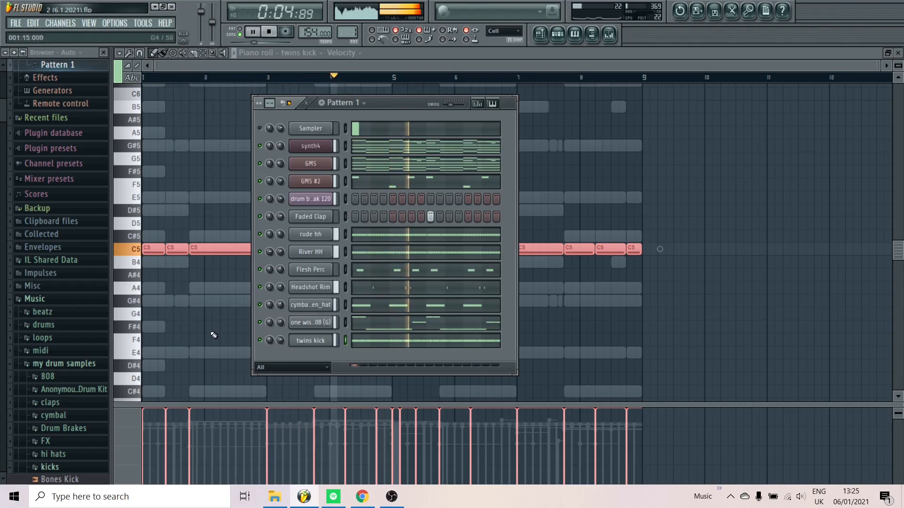
pyautogui.moveTo(282, 344); pyautogui.dragTo(283, 342)
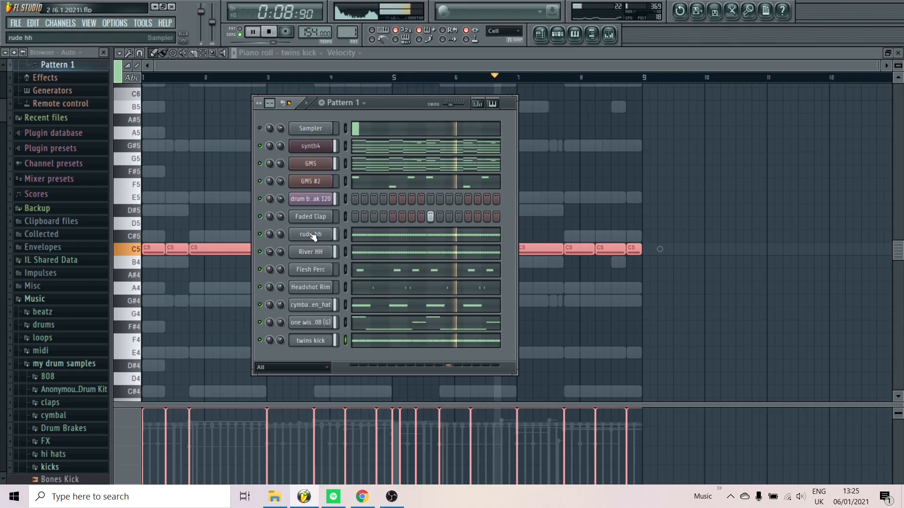
pyautogui.press('space')
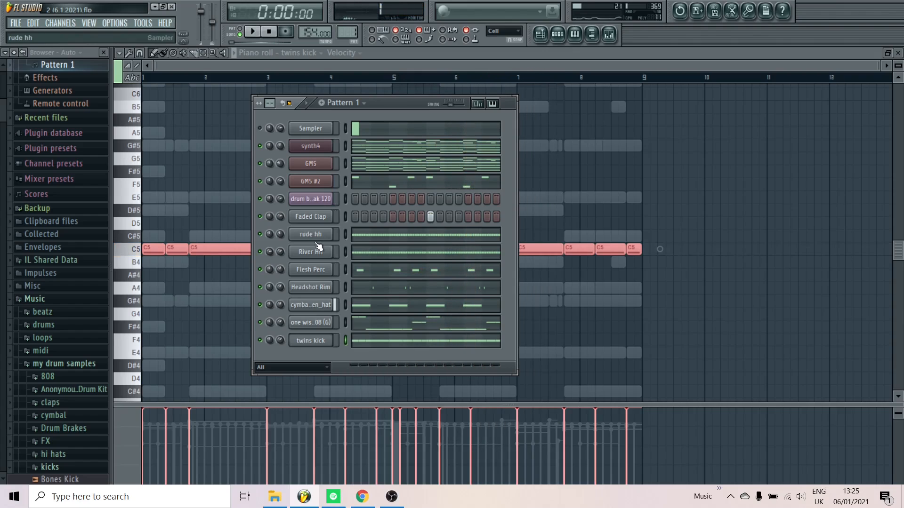
# Route the channels from Faded Clap to twins kick to their own mixer tracks, starting at Insert 4
pyautogui.press('F9')
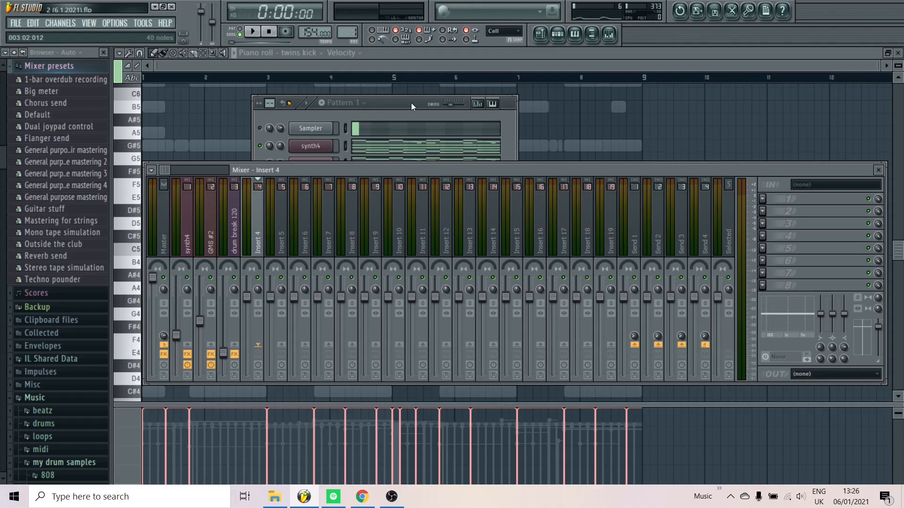
pyautogui.click(403, 102)
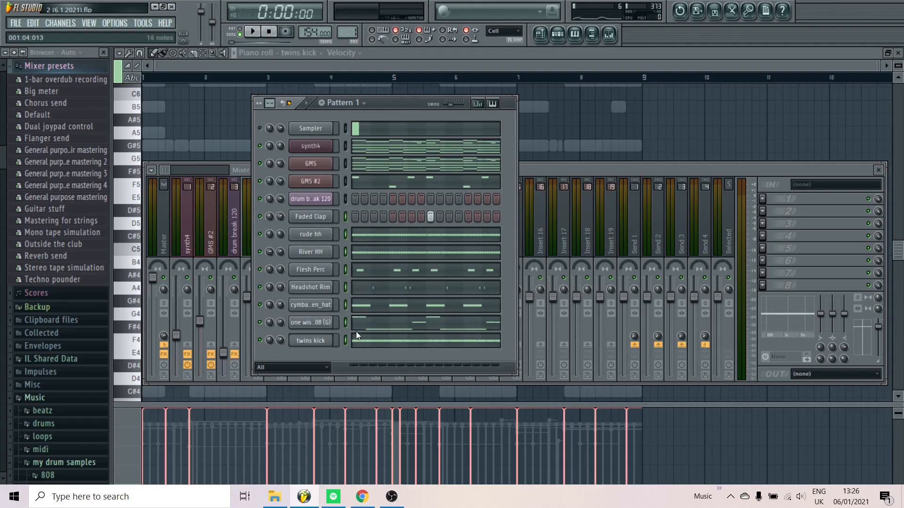
pyautogui.click(579, 171)
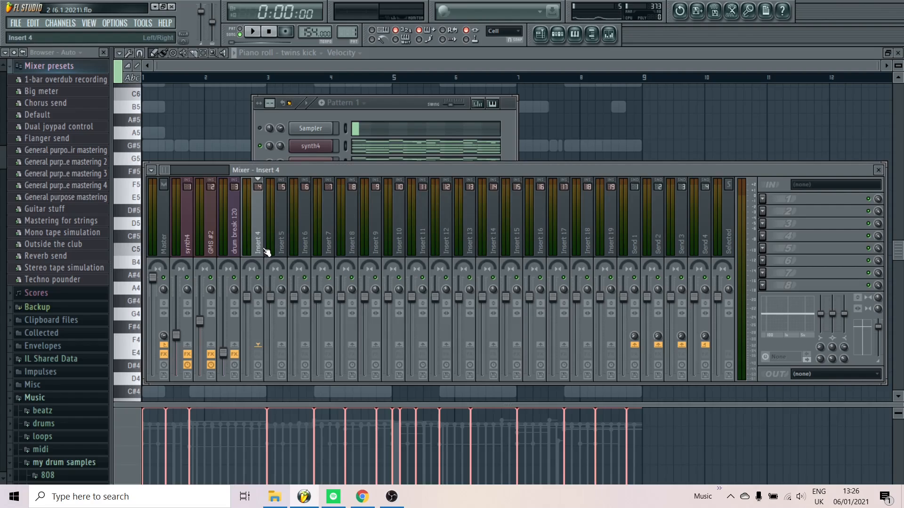
pyautogui.hotkey('ctrl', 'l')
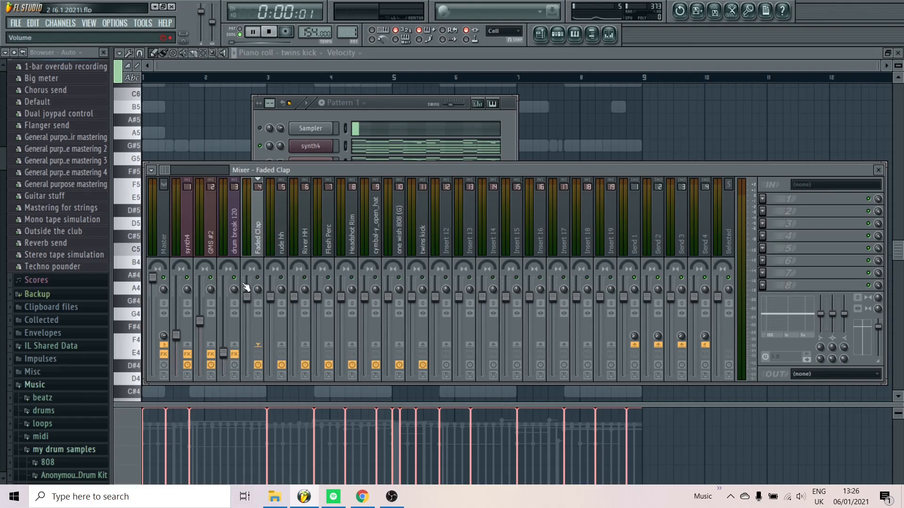
# Lower the Faded Clap and rude hh mixer track levels while the pattern plays
pyautogui.moveTo(246, 298)
pyautogui.mouseDown()
pyautogui.moveTo(247, 319)
pyautogui.moveTo(247, 310)
pyautogui.mouseUp()
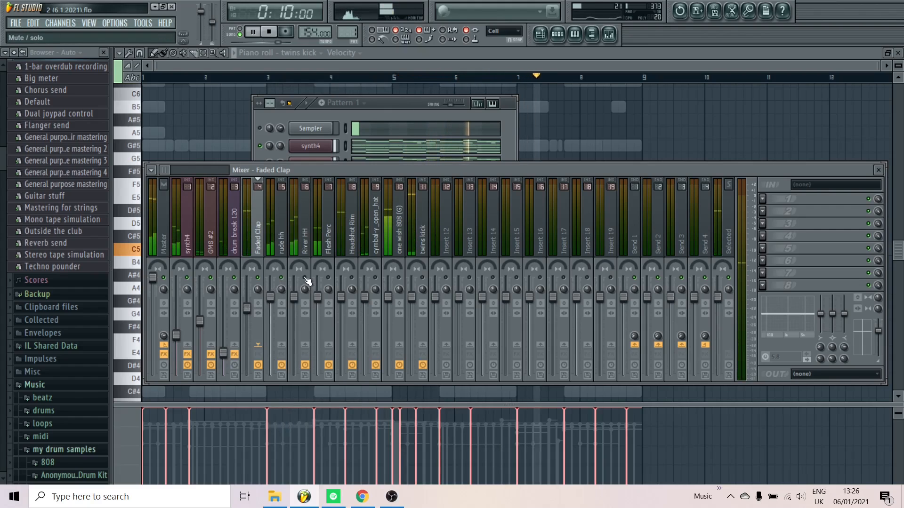
pyautogui.click(322, 258)
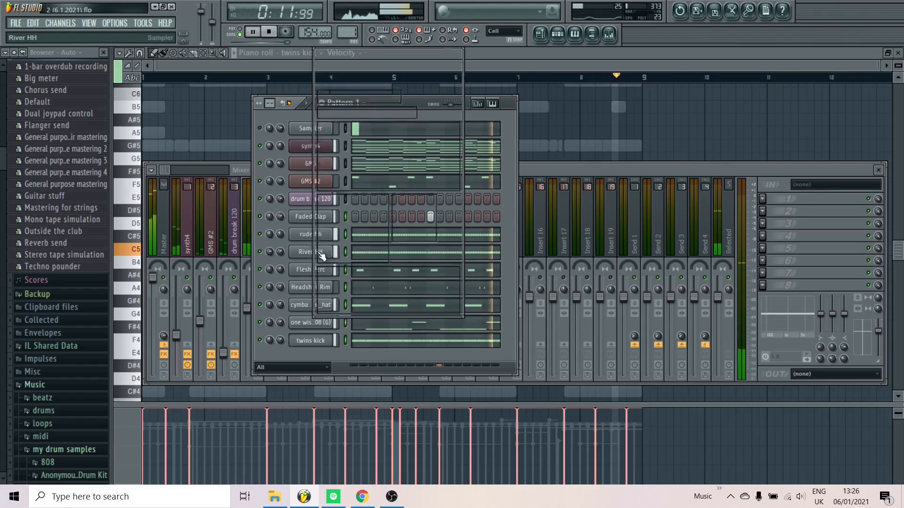
pyautogui.click(548, 173)
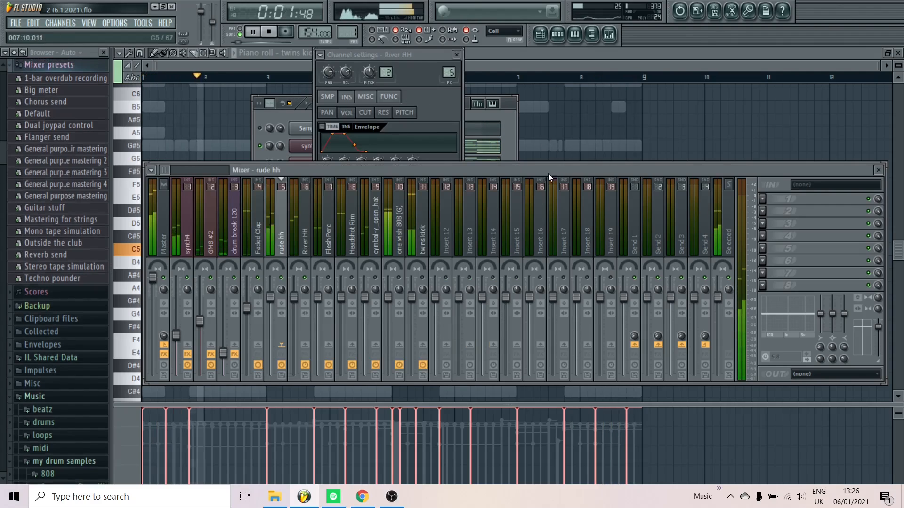
pyautogui.moveTo(270, 311); pyautogui.dragTo(270, 322)
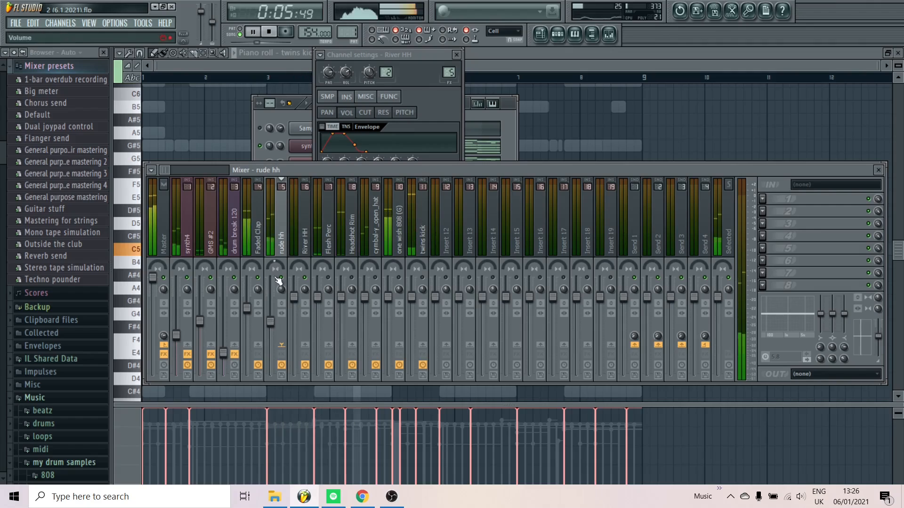
pyautogui.moveTo(271, 322); pyautogui.dragTo(270, 326)
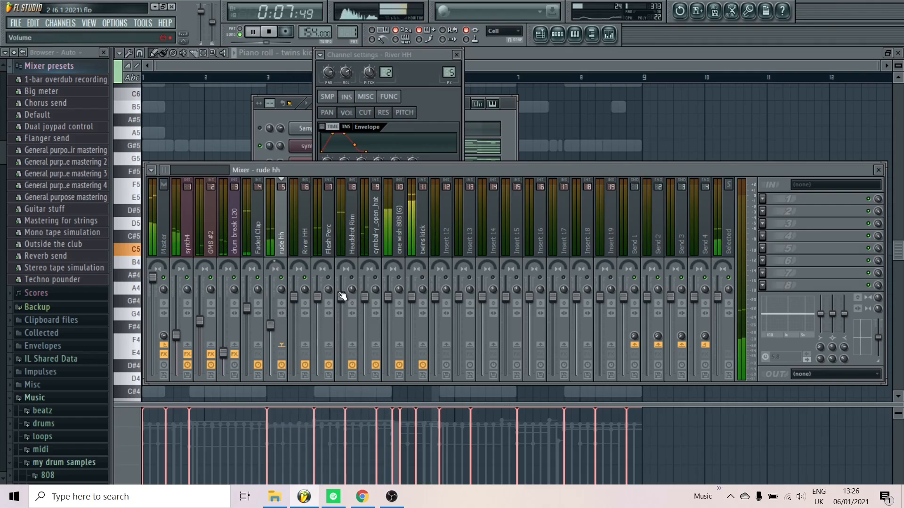
# Lower the Flesh Perc, Headshot Rim and cymbal-y_open_hat mixer levels, and slightly reduce twins kick and one wish 808 (G)
pyautogui.moveTo(317, 297); pyautogui.dragTo(365, 320)
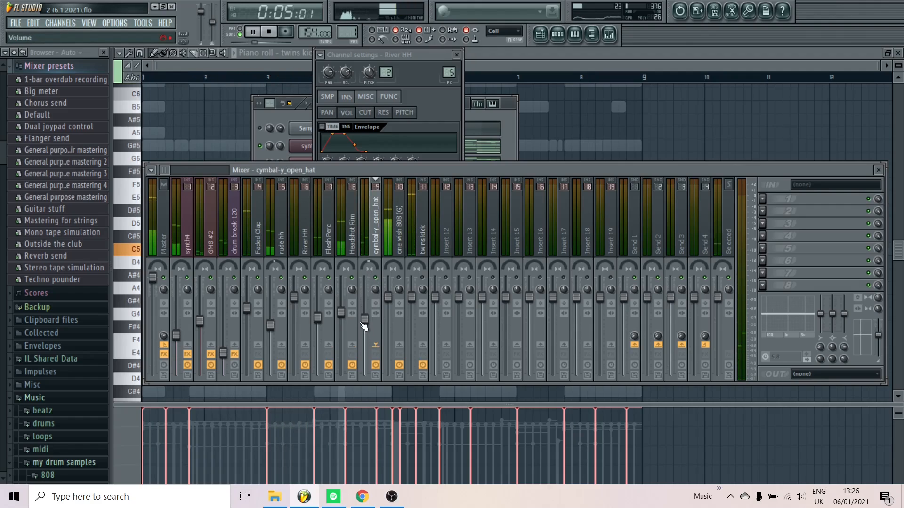
pyautogui.moveTo(364, 320); pyautogui.dragTo(364, 324)
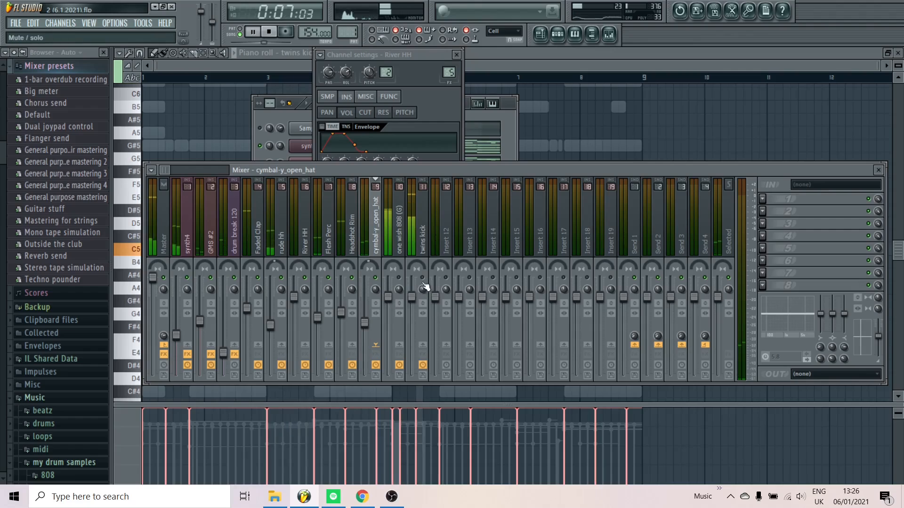
pyautogui.click(424, 254)
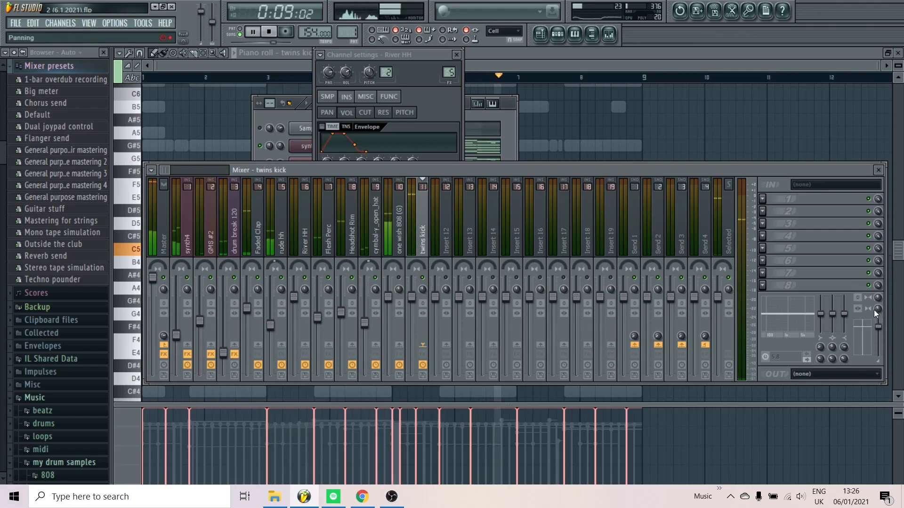
pyautogui.moveTo(411, 297); pyautogui.dragTo(388, 300)
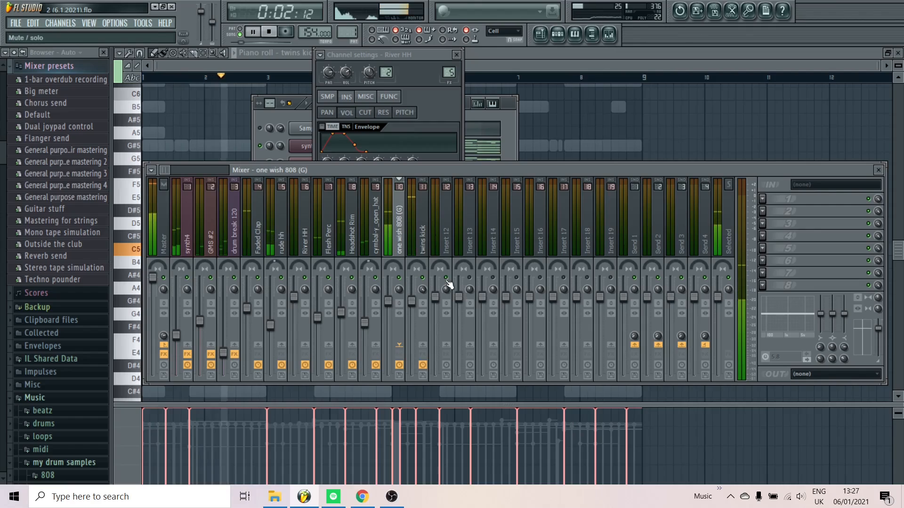
pyautogui.press('space')
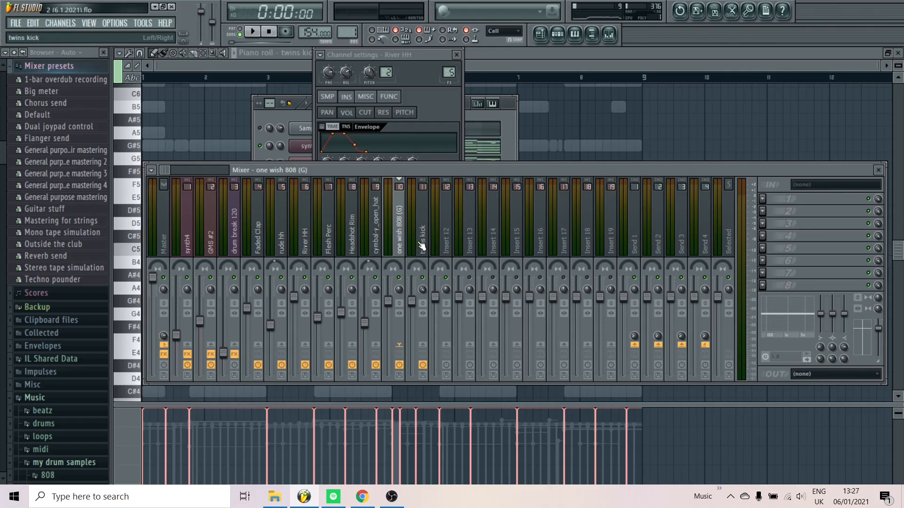
# Rename the mixer track Insert 12 as drumz
pyautogui.click(450, 250)
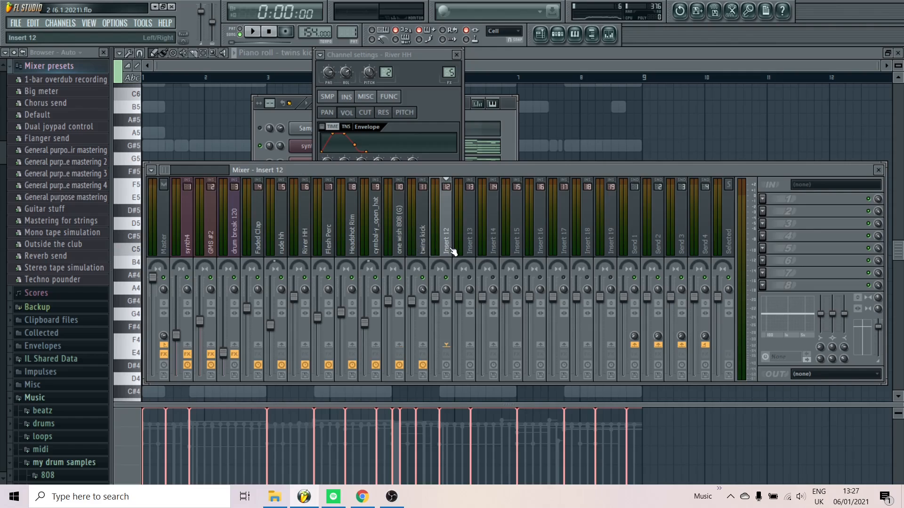
pyautogui.doubleClick(451, 249)
pyautogui.write('drumz')
pyautogui.press('Return')
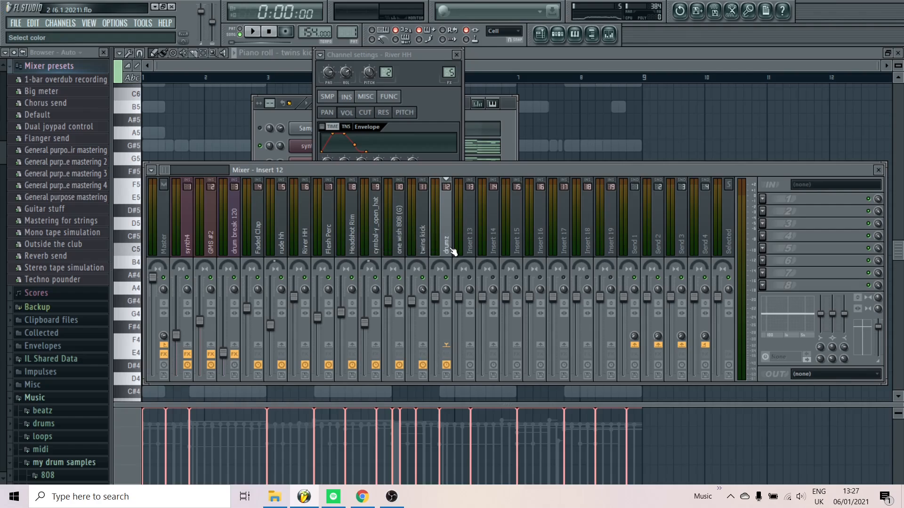
# Route the twins kick, one wish 808 (G) and cymbal-y_open_hat mixer tracks to the drumz track only
pyautogui.click(430, 245)
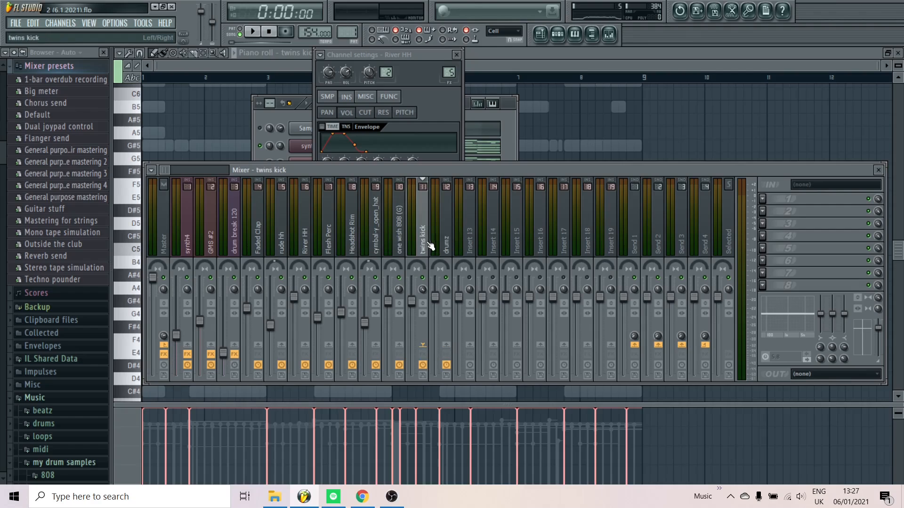
pyautogui.rightClick(457, 353)
pyautogui.click(404, 235)
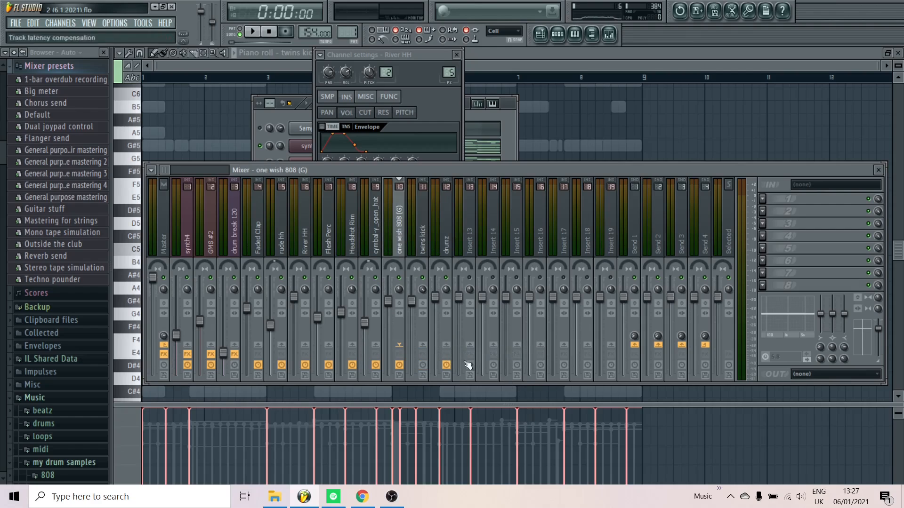
pyautogui.rightClick(451, 351)
pyautogui.click(461, 352)
pyautogui.click(372, 234)
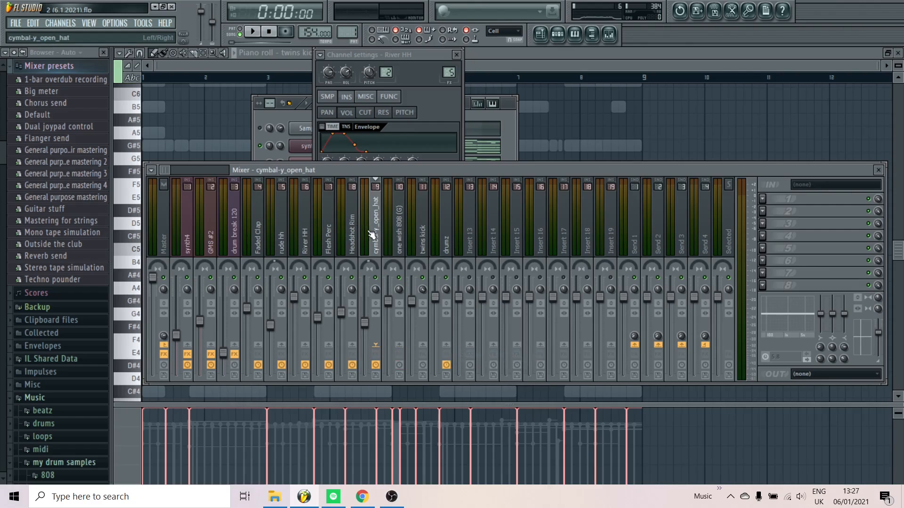
pyautogui.rightClick(446, 343)
pyautogui.click(462, 348)
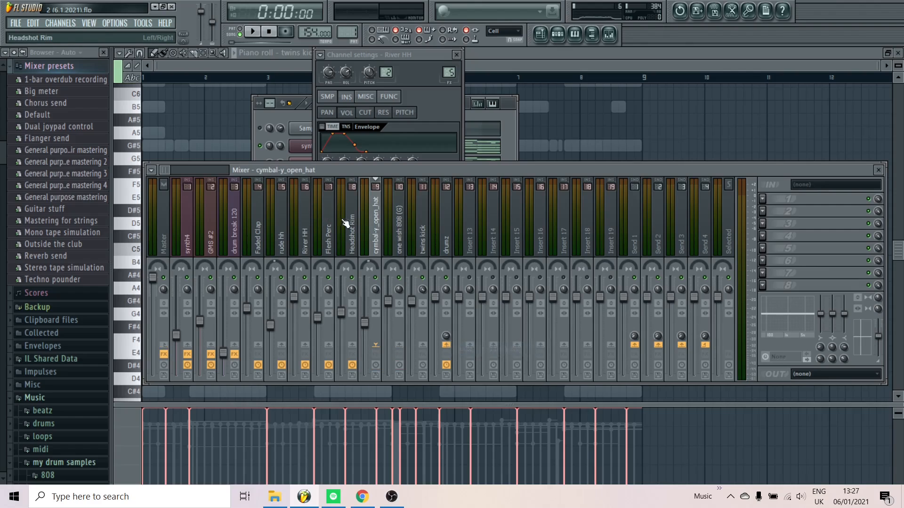
# Route Headshot Rim, Flesh Perc and the remaining drum tracks back to Faded Clap to the drumz track only
pyautogui.click(347, 225)
pyautogui.rightClick(447, 346)
pyautogui.click(464, 352)
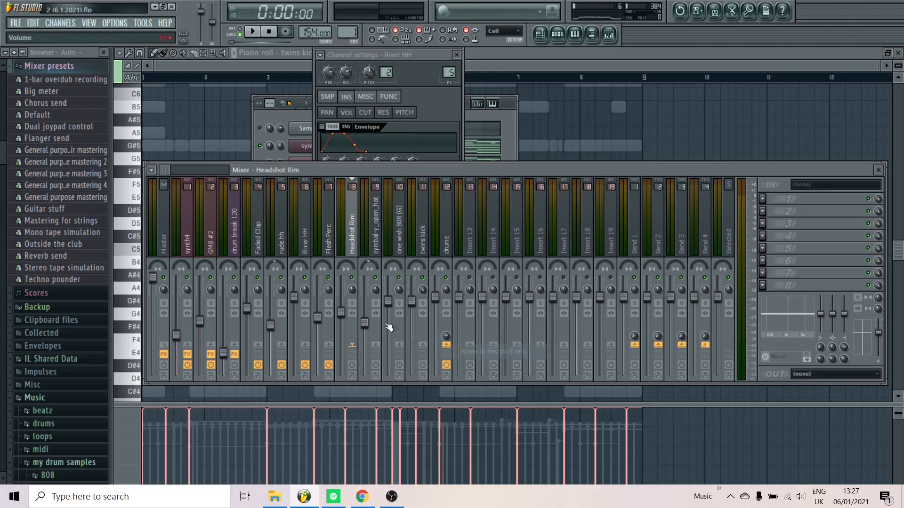
pyautogui.rightClick(338, 250)
pyautogui.click(321, 241)
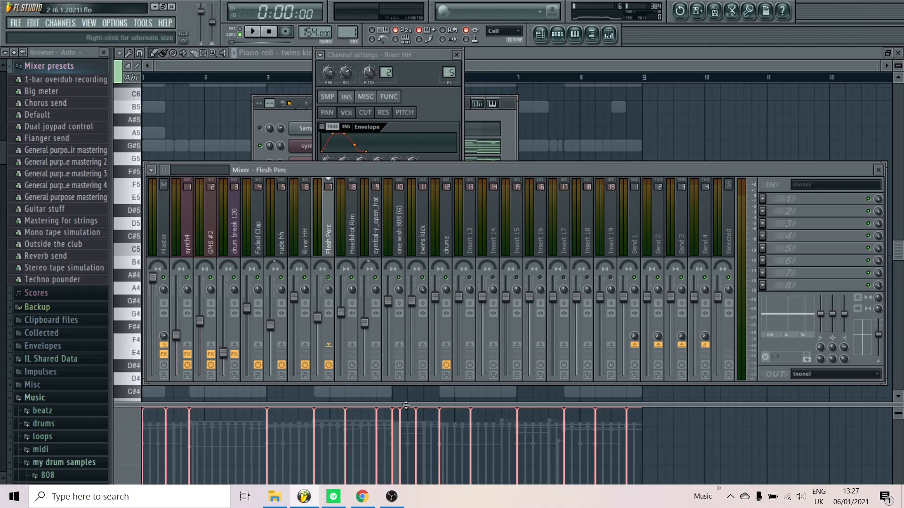
pyautogui.rightClick(447, 346)
pyautogui.click(458, 354)
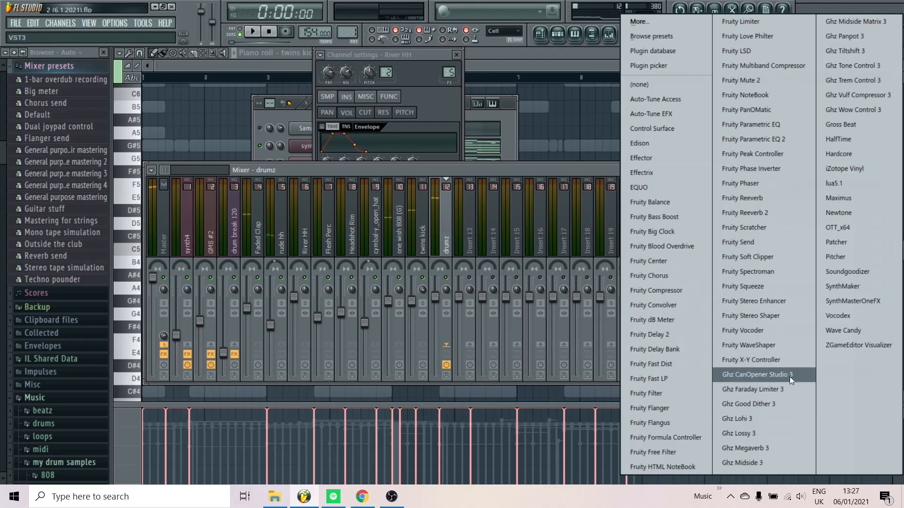
# Add Fruity WaveShaper to the drumz track and bend its curve slightly upward at the midpoint while the pattern plays
pyautogui.click(776, 346)
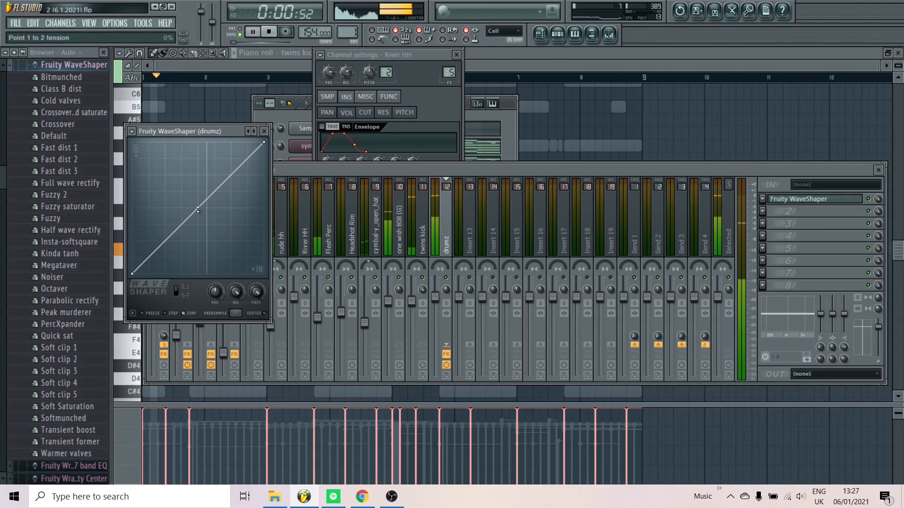
pyautogui.press('space')
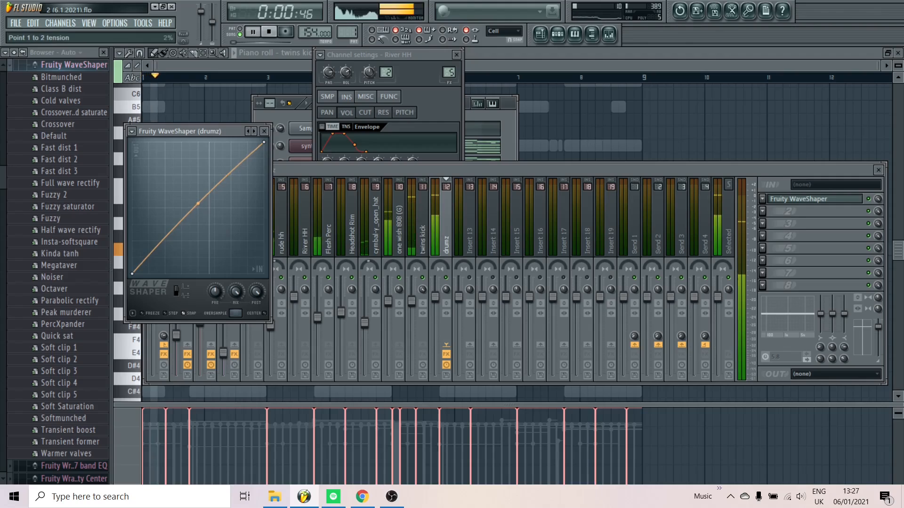
pyautogui.moveTo(198, 205); pyautogui.dragTo(197, 198)
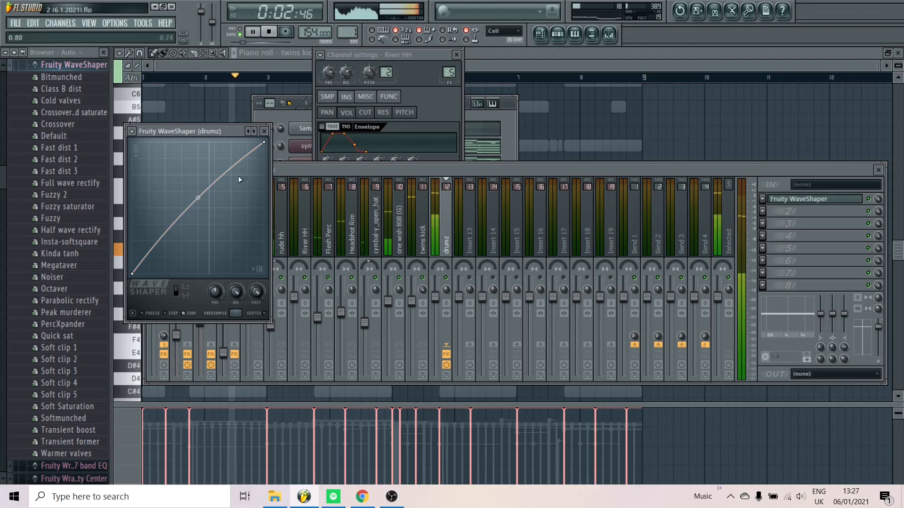
pyautogui.press('space')
pyautogui.click(264, 131)
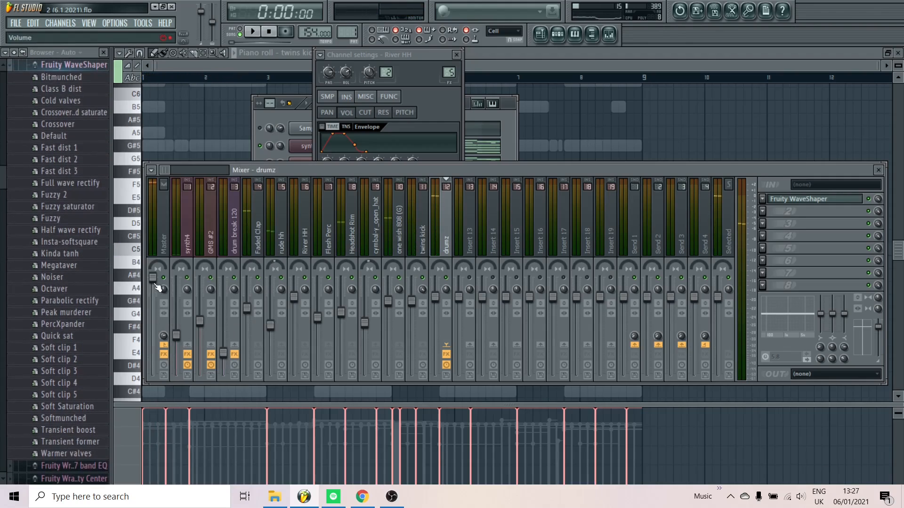
# Reset the Master track's volume to default and load Patcher with the master preset in its second effect slot
pyautogui.rightClick(158, 287)
pyautogui.click(172, 293)
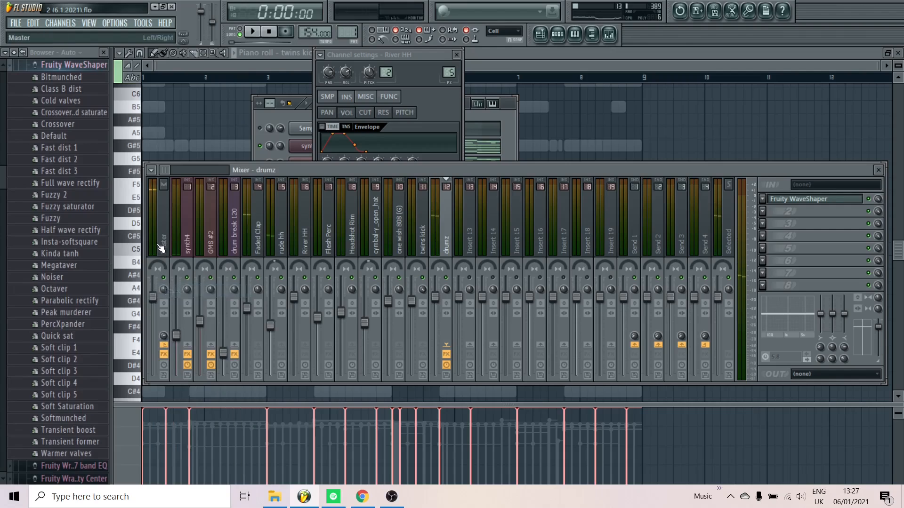
pyautogui.click(774, 214)
pyautogui.click(843, 238)
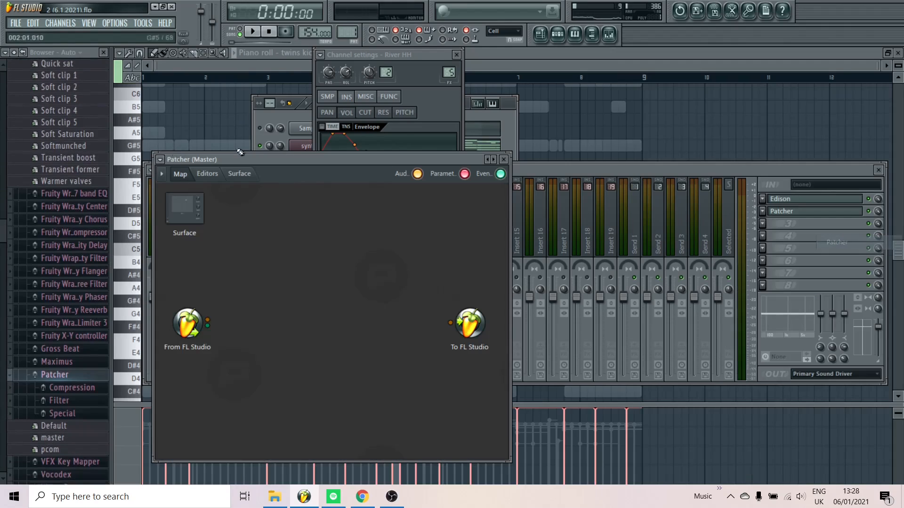
pyautogui.rightClick(494, 159)
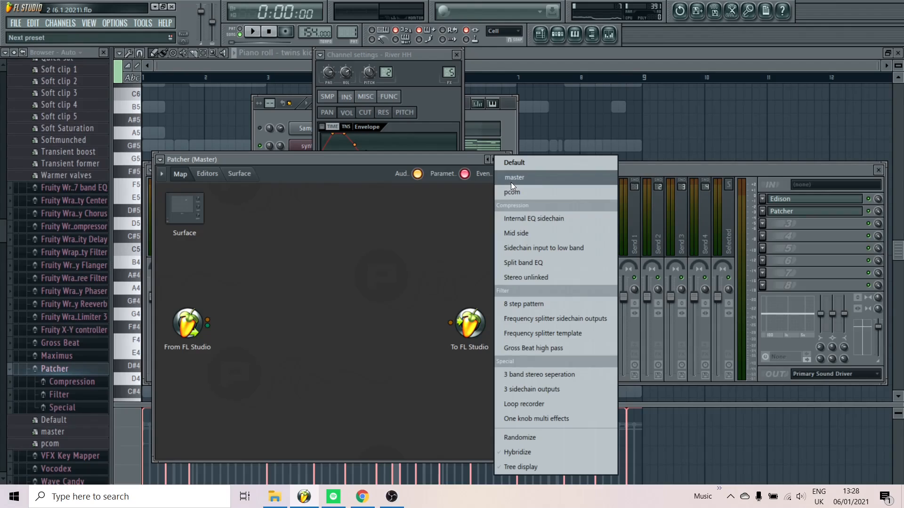
pyautogui.click(510, 179)
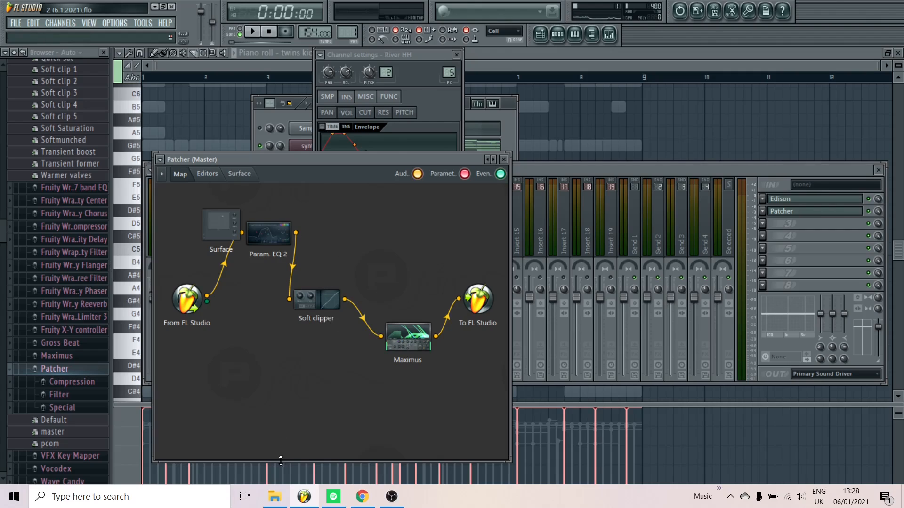
pyautogui.click(503, 159)
# Lower the drum break 120 mixer track to about -26.1 dB while the pattern plays
pyautogui.press('space')
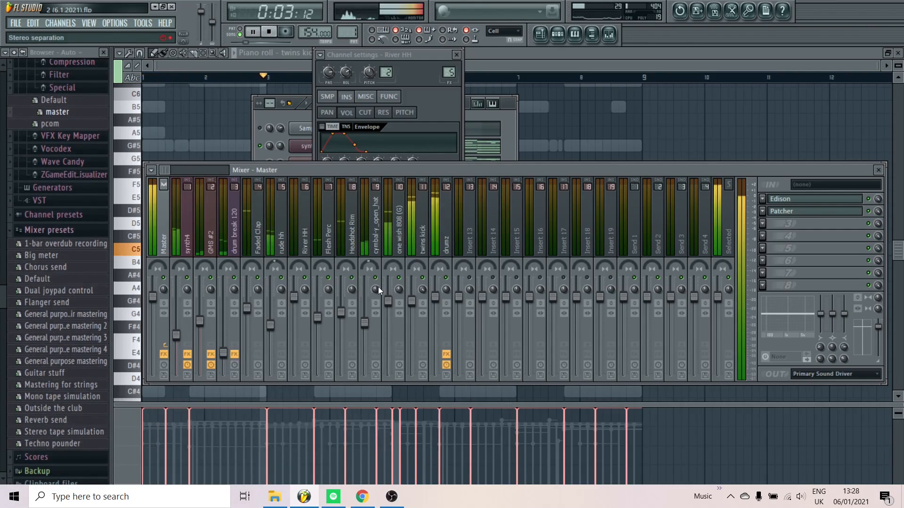
pyautogui.click(226, 355)
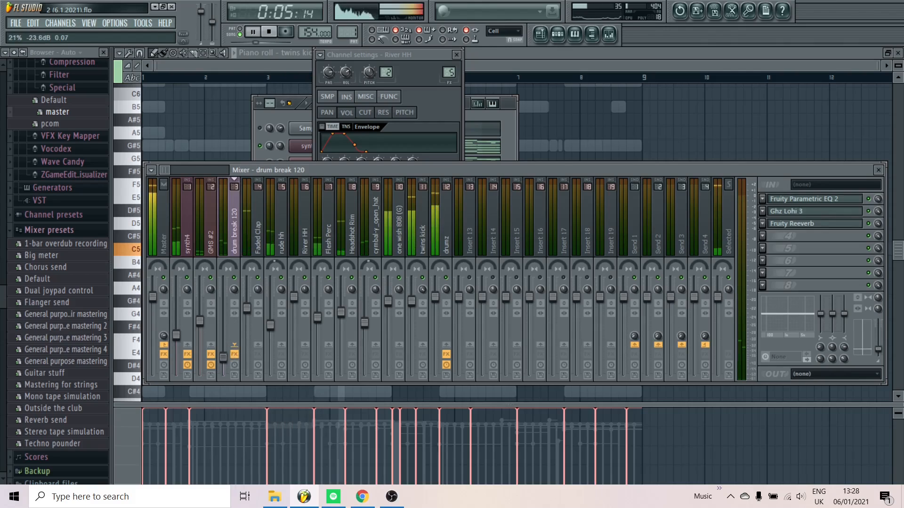
pyautogui.moveTo(223, 358); pyautogui.dragTo(223, 361)
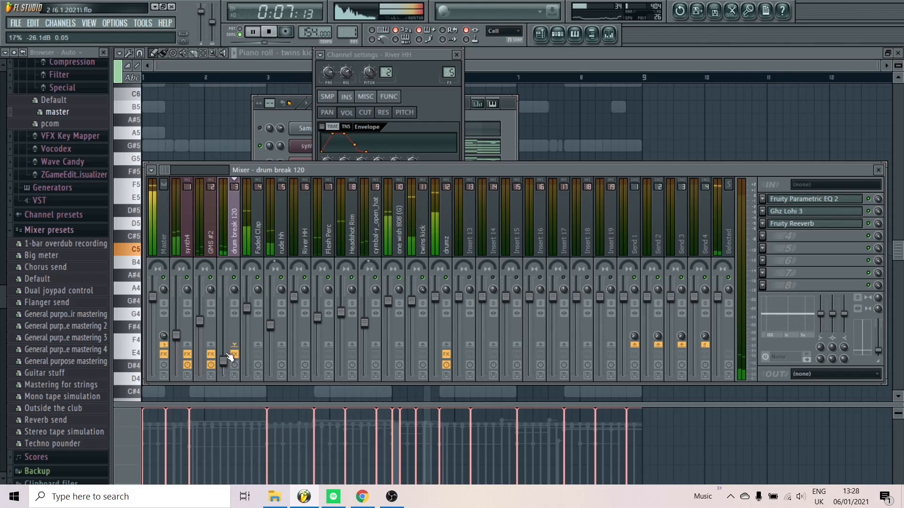
pyautogui.press('space')
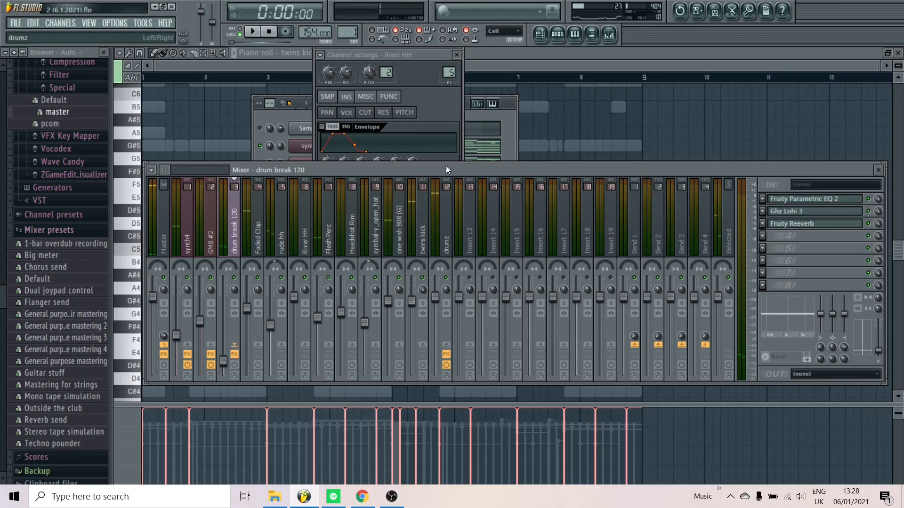
# Look over the full playlist arrangement and check the KSHMR Vinyl Crackle 02 mixer track during playback
pyautogui.click(543, 35)
pyautogui.scroll(-2, 595, 206)
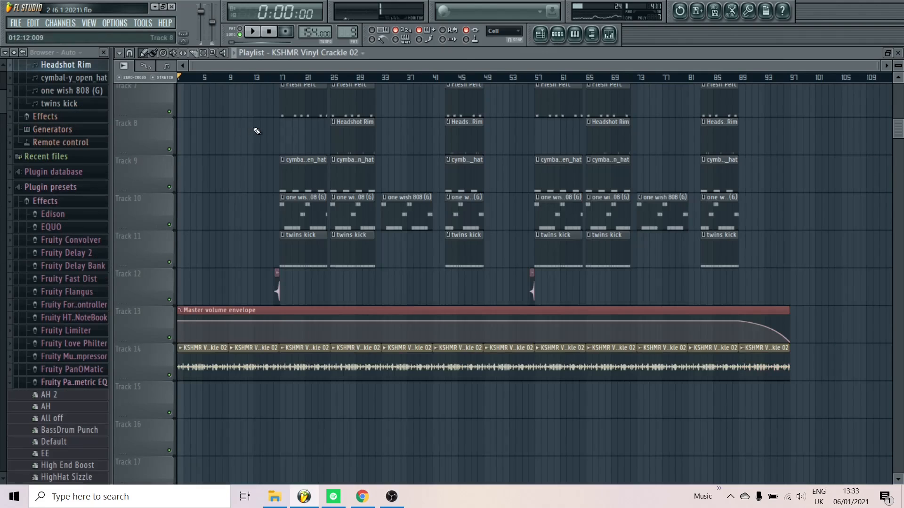
pyautogui.scroll(-2, 260, 131)
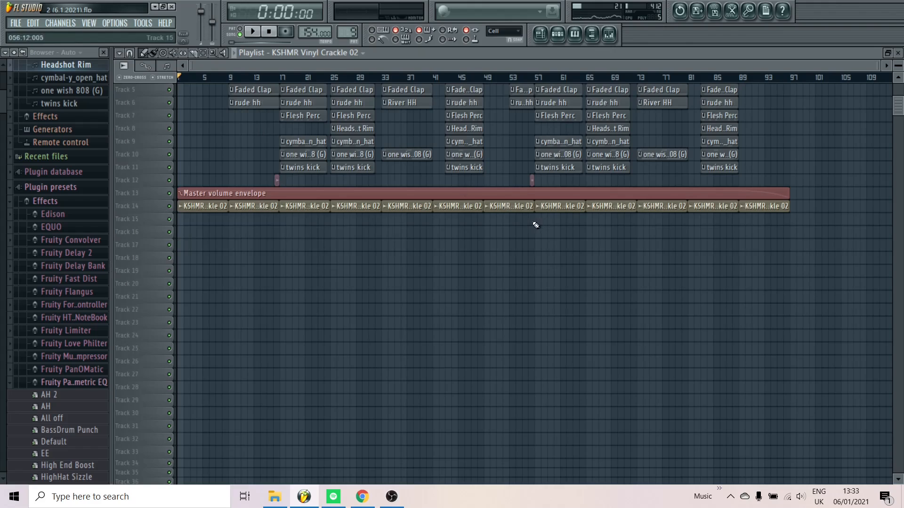
pyautogui.scroll(5, 171, 201)
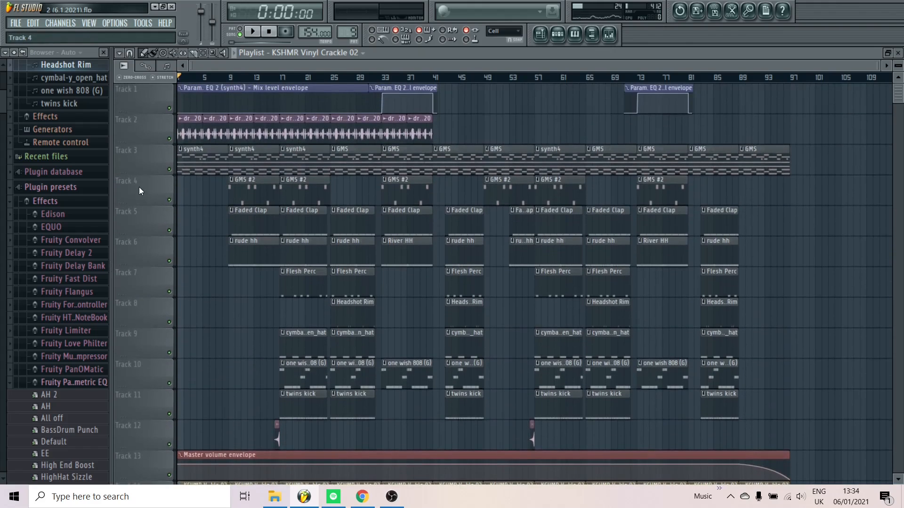
pyautogui.click(609, 34)
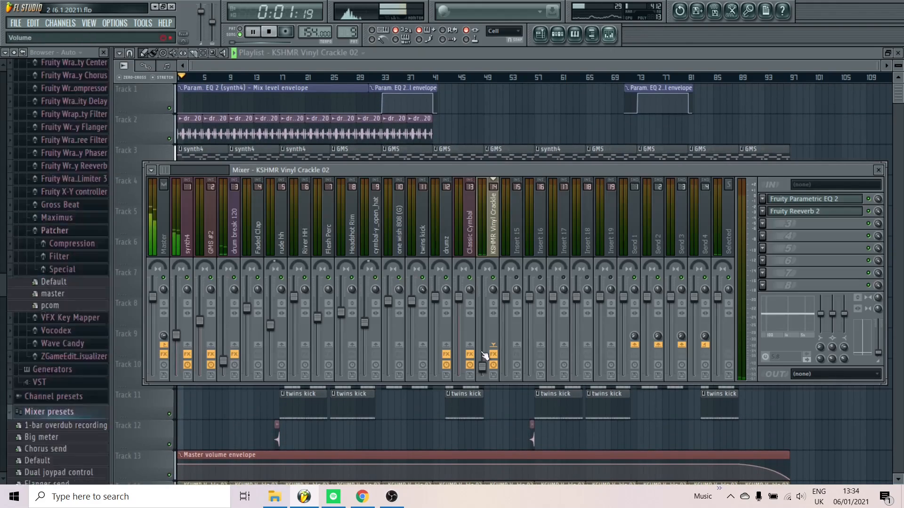
pyautogui.press('space')
pyautogui.press('F9')
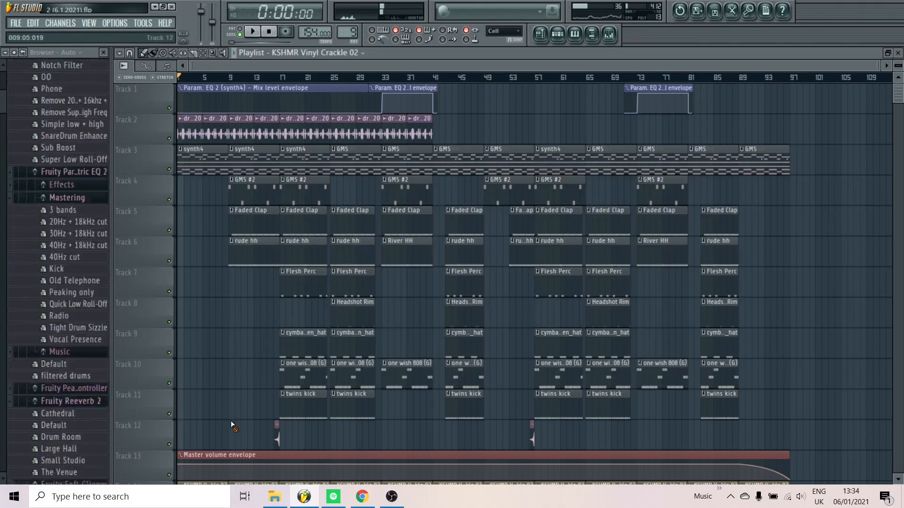
# Solo the vinyl crackle on playlist Track 14, listen to it, and restore the other tracks
pyautogui.scroll(-4, 226, 418)
pyautogui.scroll(3, 186, 407)
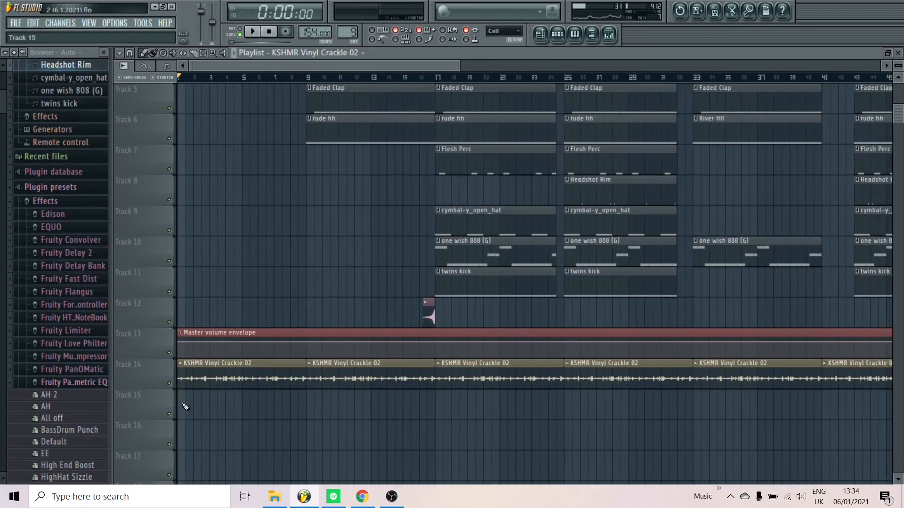
pyautogui.rightClick(170, 383)
pyautogui.scroll(4, 177, 383)
pyautogui.scroll(-6, 177, 380)
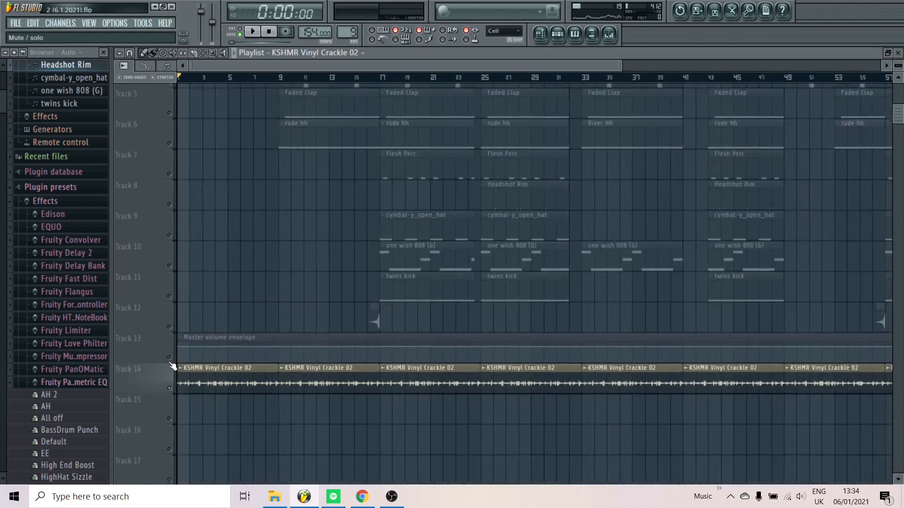
pyautogui.scroll(-1, 258, 360)
pyautogui.scroll(-2, 258, 360)
pyautogui.press('space')
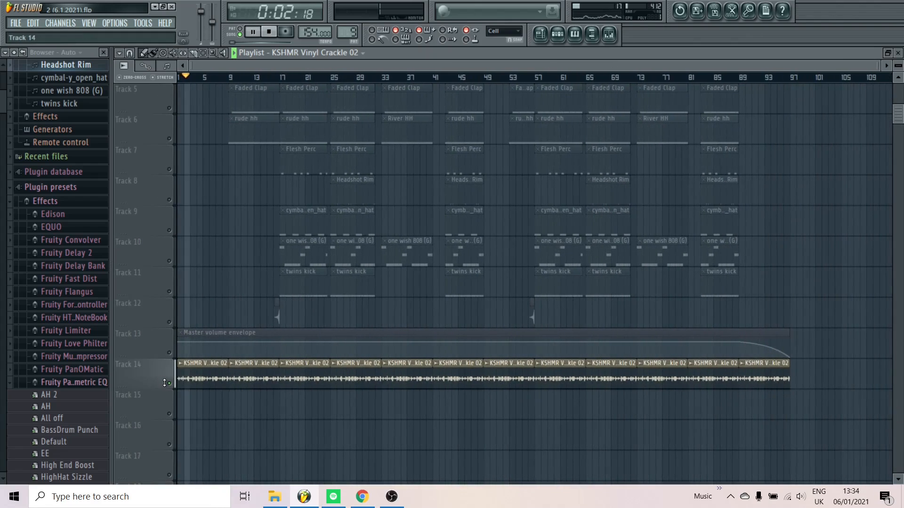
pyautogui.press('space')
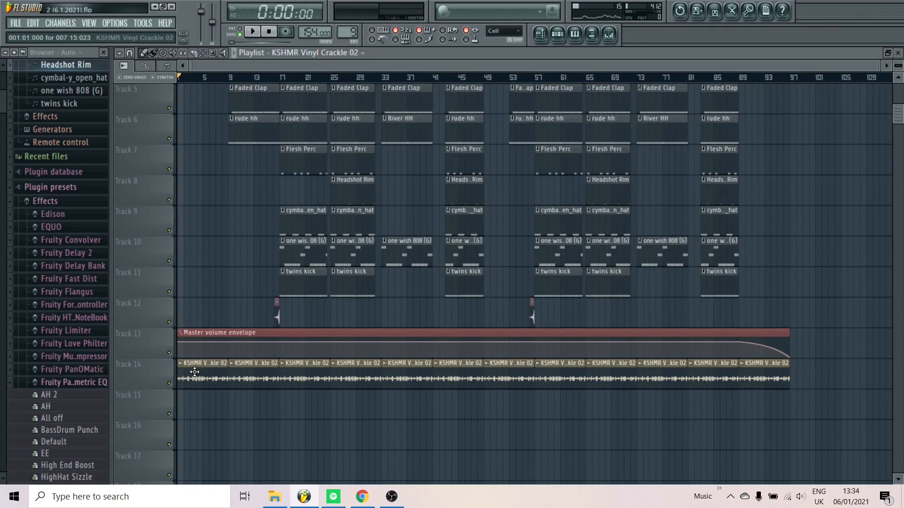
# Play the transition into bar 17 to hear the Classic Cymbal clip on Track 12
pyautogui.scroll(2, 209, 325)
pyautogui.scroll(6, 145, 348)
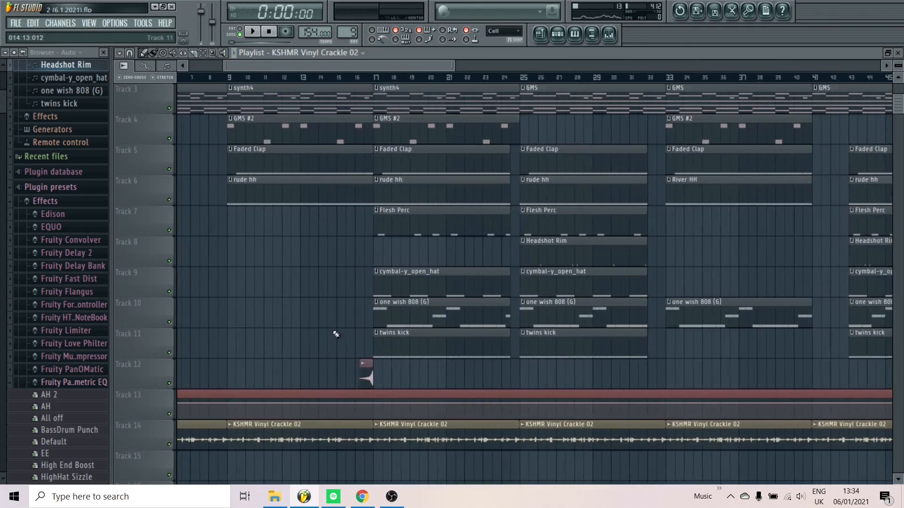
pyautogui.scroll(1, 357, 79)
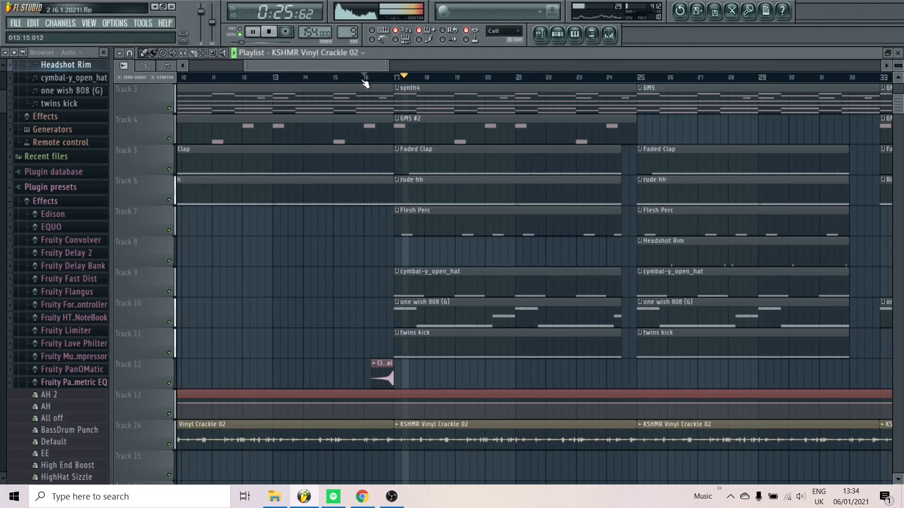
pyautogui.press('space')
# Play the arrangement from the start and from bar 9, where the GMS #2, Faded Clap and rude hh clips begin
pyautogui.scroll(-4, 366, 289)
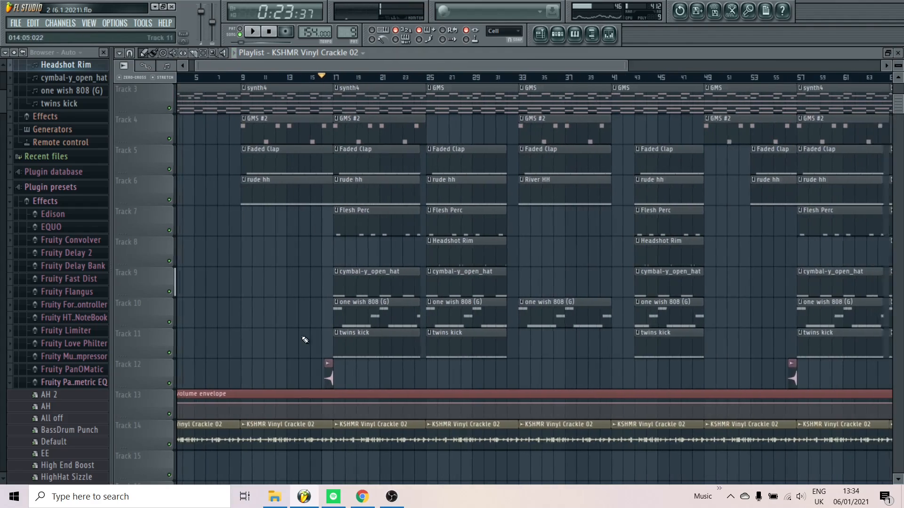
pyautogui.scroll(-3, 282, 358)
pyautogui.scroll(3, 259, 265)
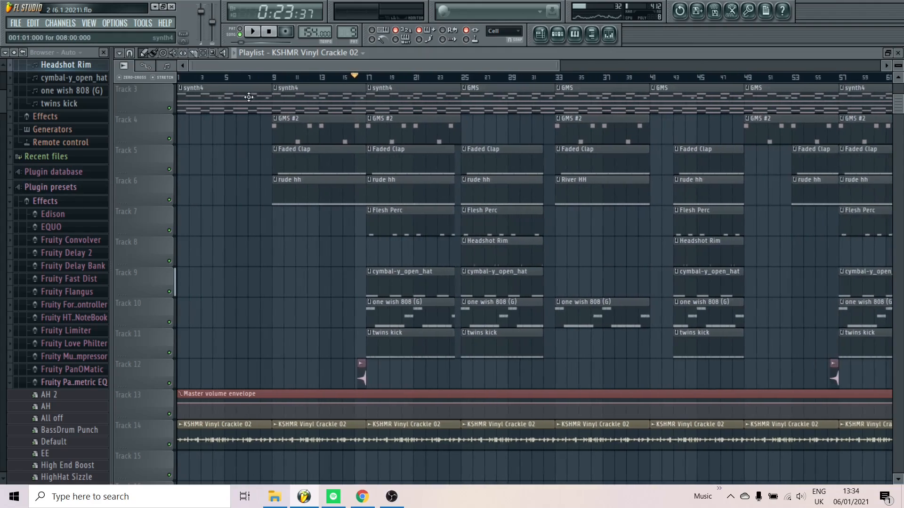
pyautogui.click(182, 77)
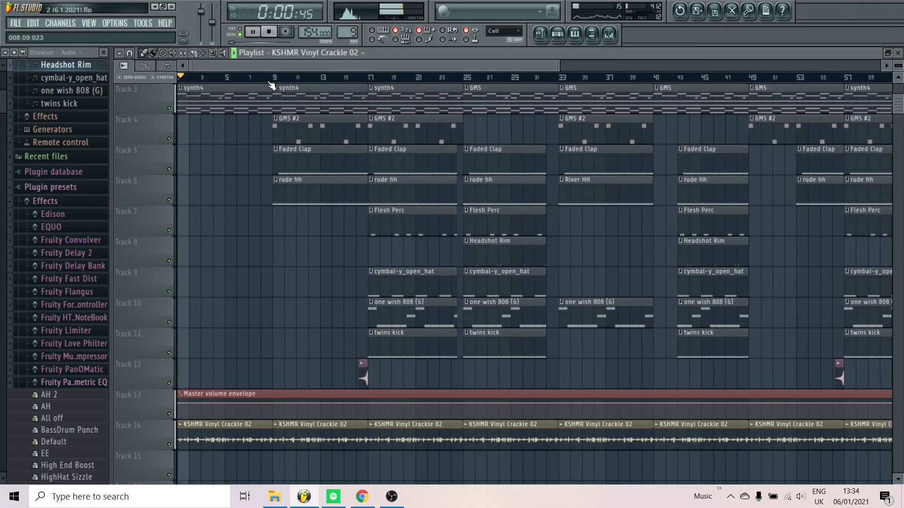
pyautogui.click(275, 77)
pyautogui.scroll(5, 437, 167)
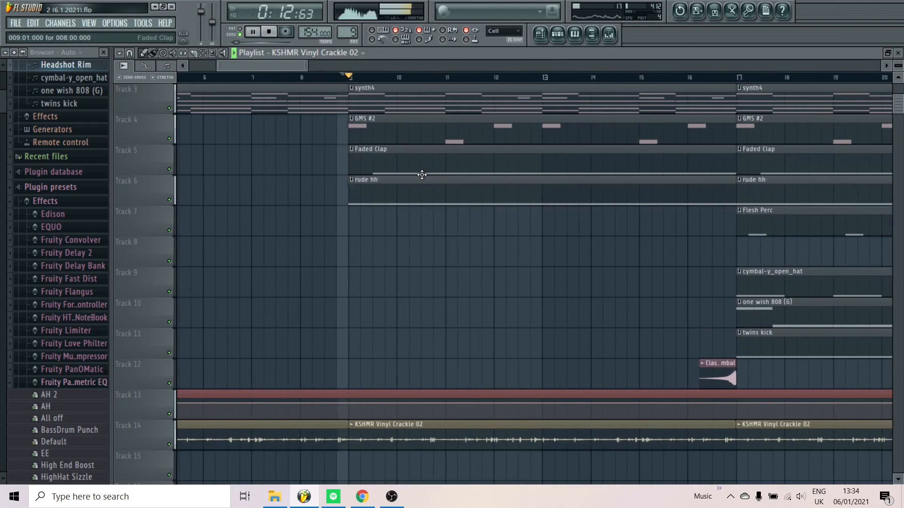
pyautogui.scroll(-4, 423, 174)
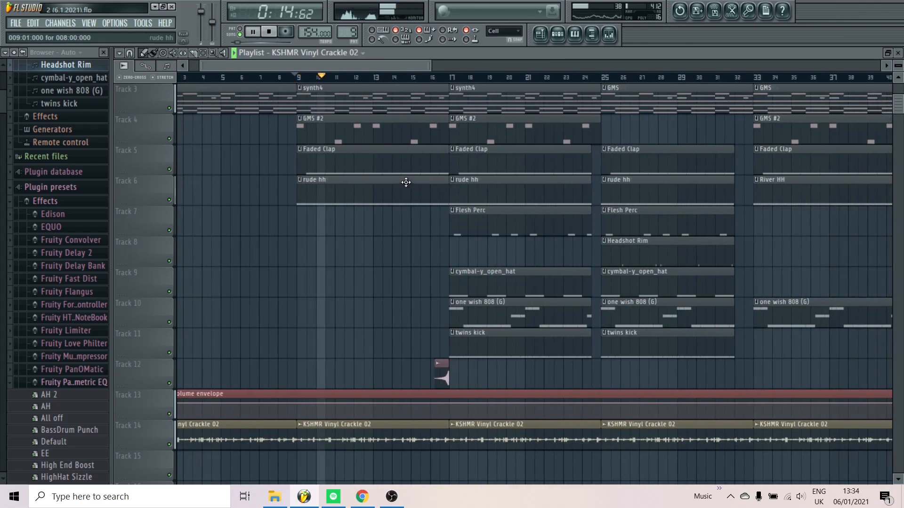
# Stop playback and mark bars 17 to 33 of the playlist to examine that section of the arrangement
pyautogui.press('space')
pyautogui.scroll(-3, 400, 181)
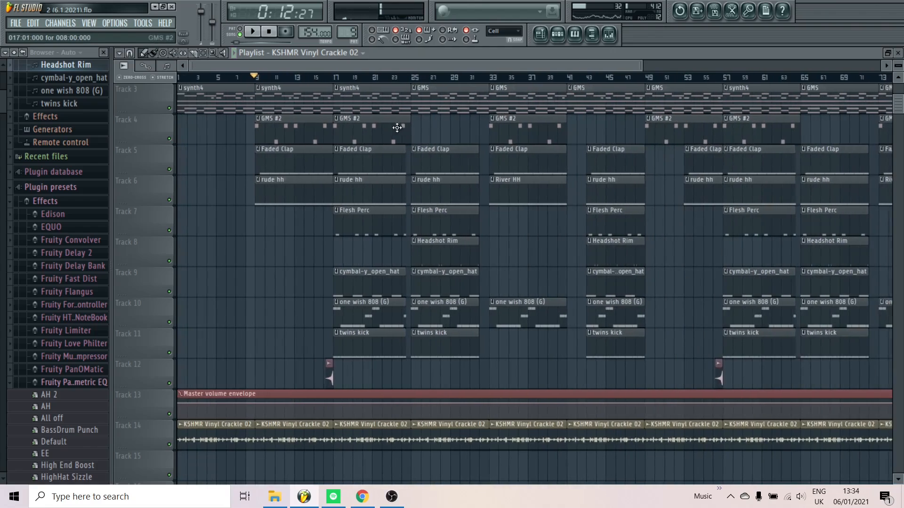
pyautogui.click(336, 78)
pyautogui.moveTo(491, 79); pyautogui.dragTo(340, 86)
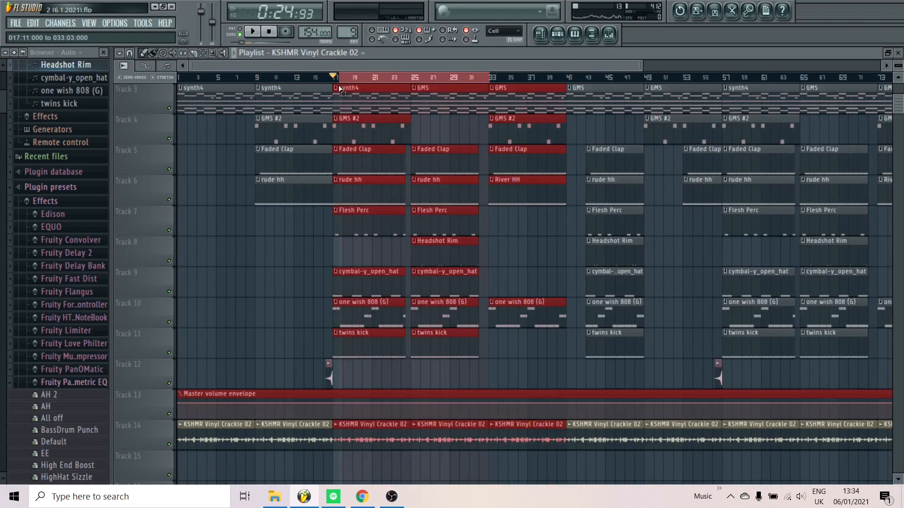
pyautogui.scroll(2, 450, 100)
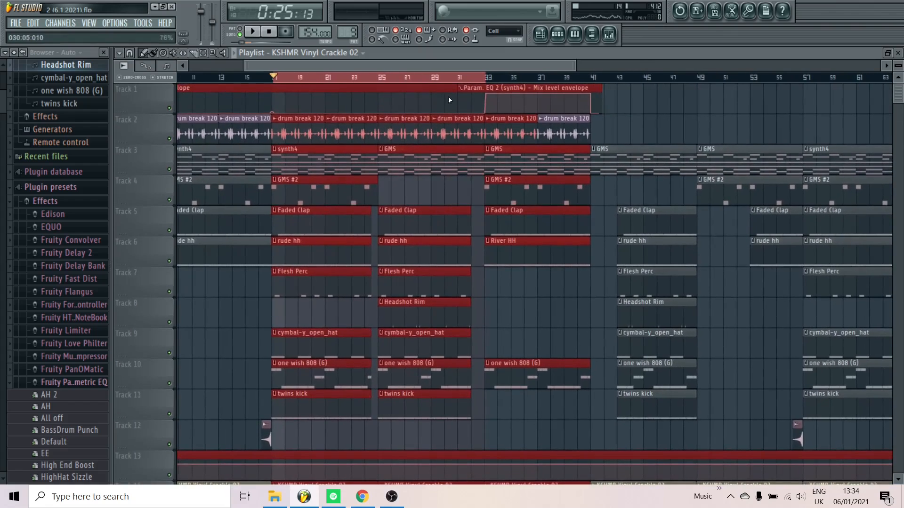
# Play the arrangement from about bar 31 into bar 33, where the River HH clip and drum change begin
pyautogui.click(434, 79)
pyautogui.press('space')
pyautogui.doubleClick(452, 80)
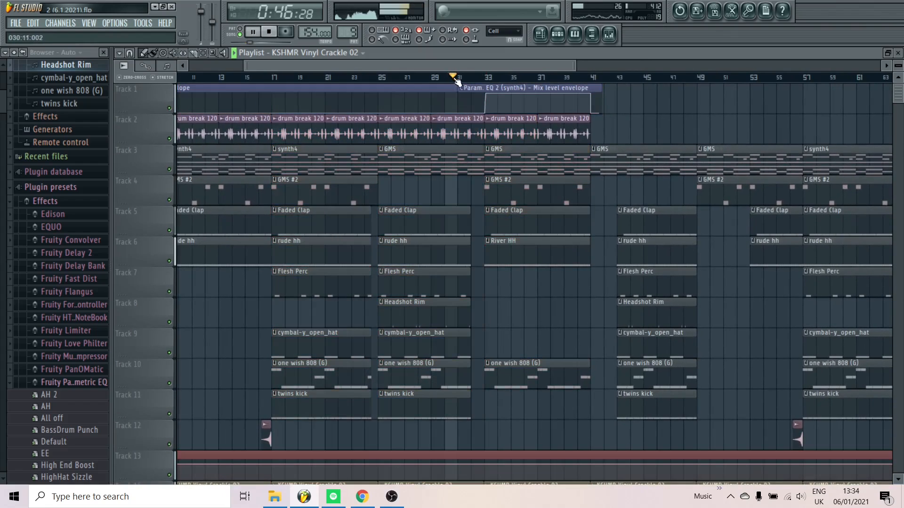
pyautogui.scroll(4, 522, 213)
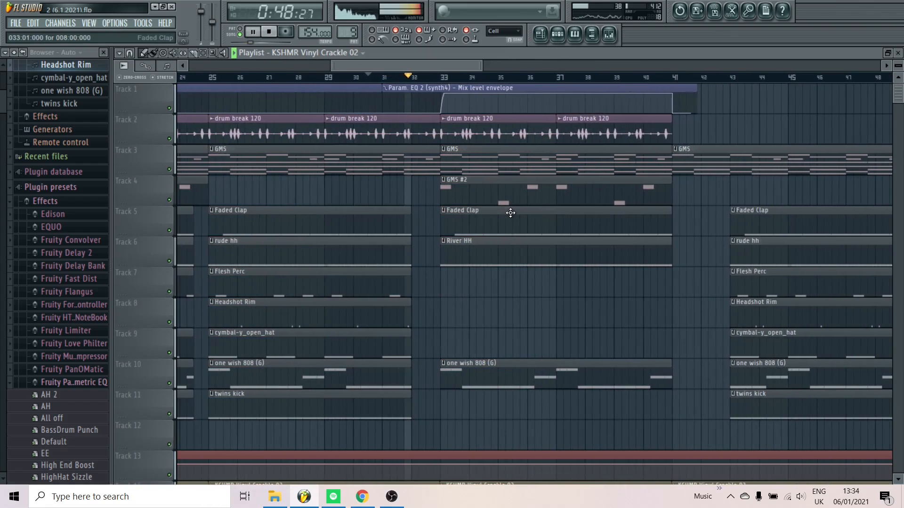
pyautogui.scroll(-3, 511, 213)
pyautogui.scroll(-3, 508, 214)
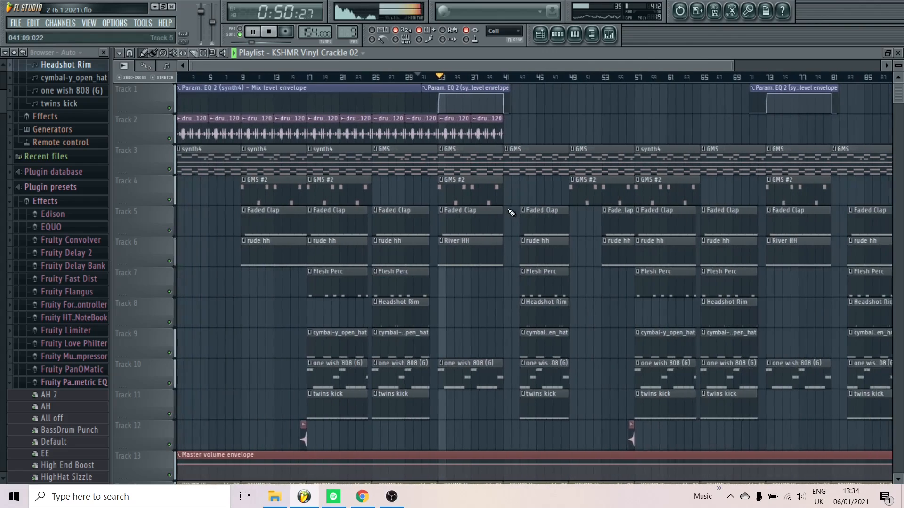
pyautogui.press('space')
# Examine Fruity Parametric EQ 2 on the synth4 mixer track and play the section from just before bar 33
pyautogui.scroll(5, 400, 234)
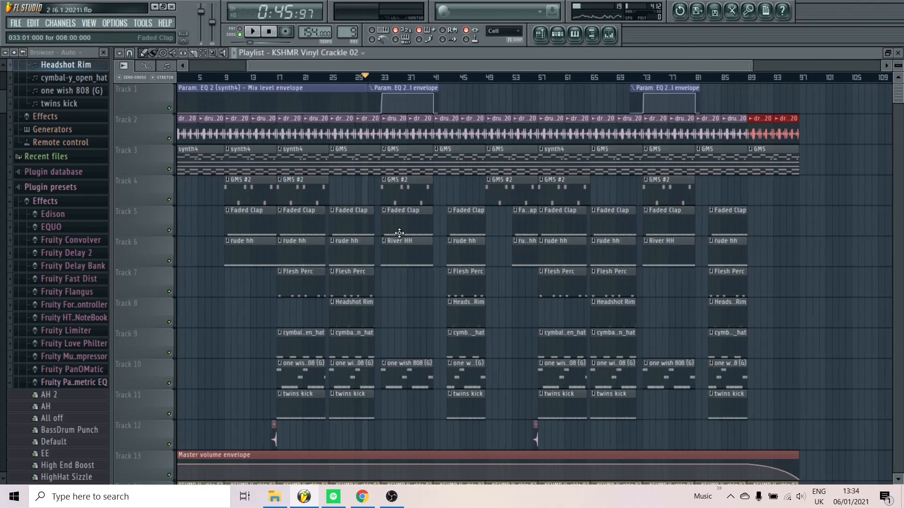
pyautogui.click(362, 77)
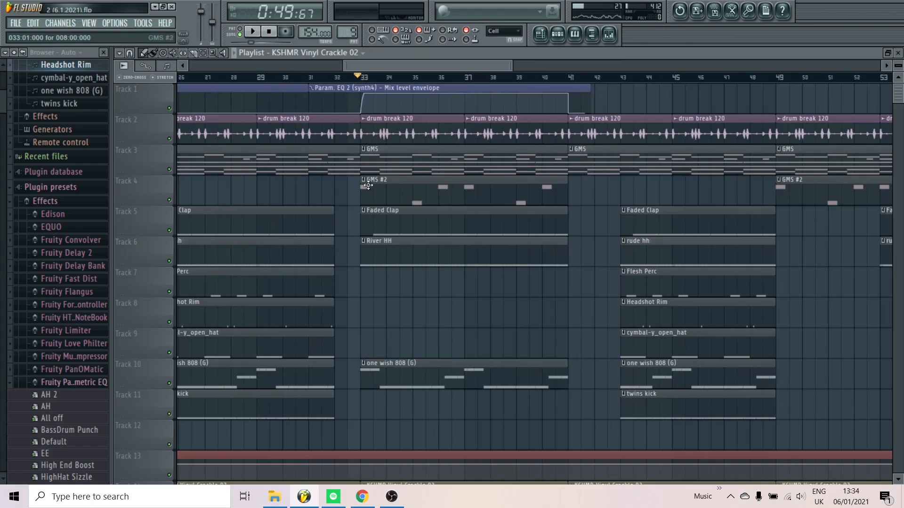
pyautogui.scroll(2, 363, 77)
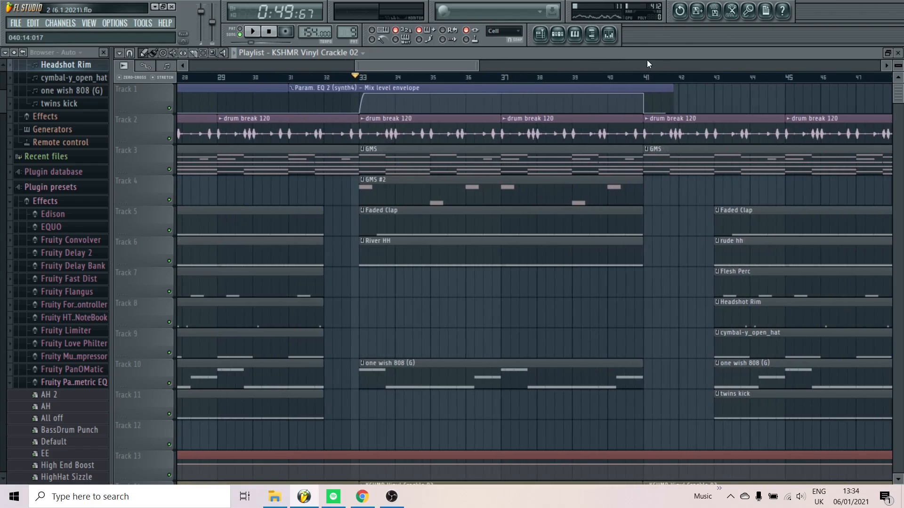
pyautogui.click(612, 40)
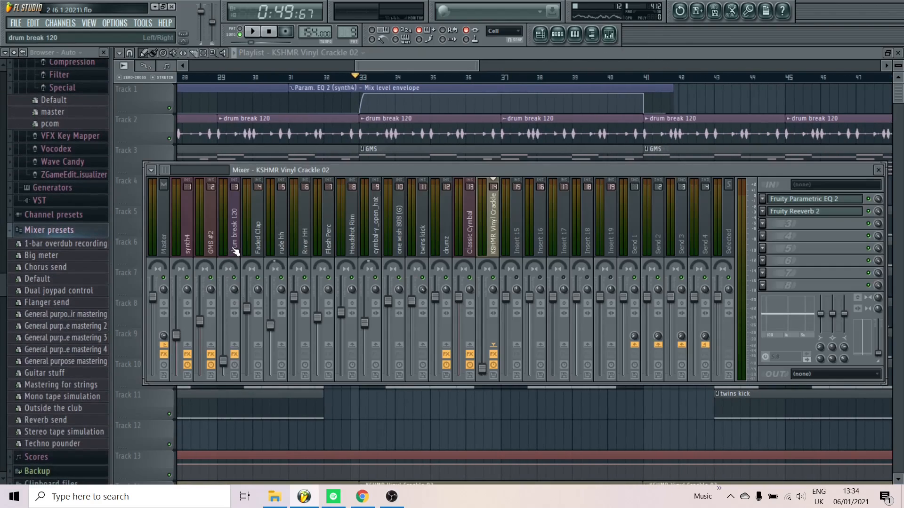
pyautogui.click(193, 249)
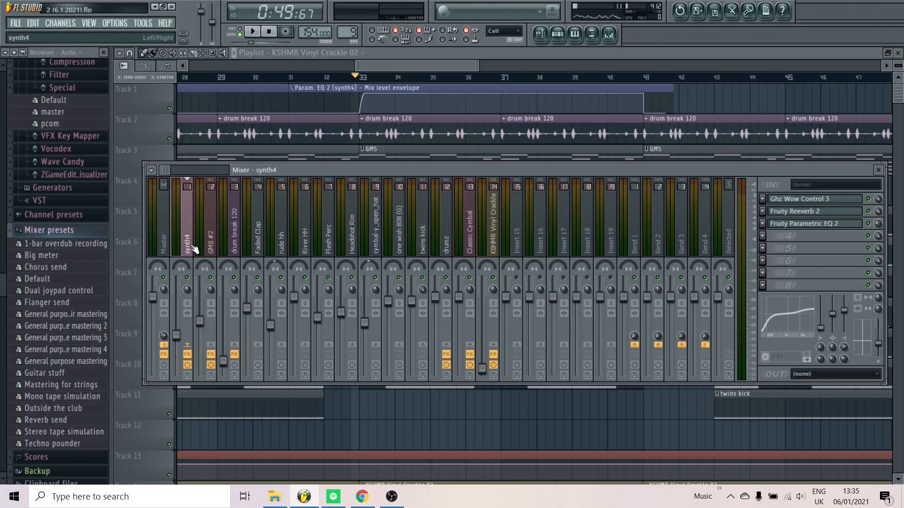
pyautogui.click(818, 228)
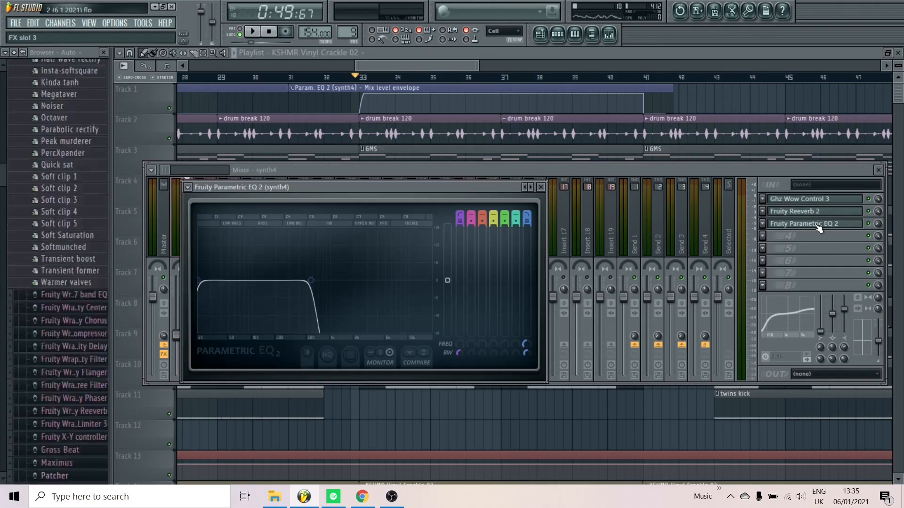
pyautogui.press('space')
pyautogui.click(541, 187)
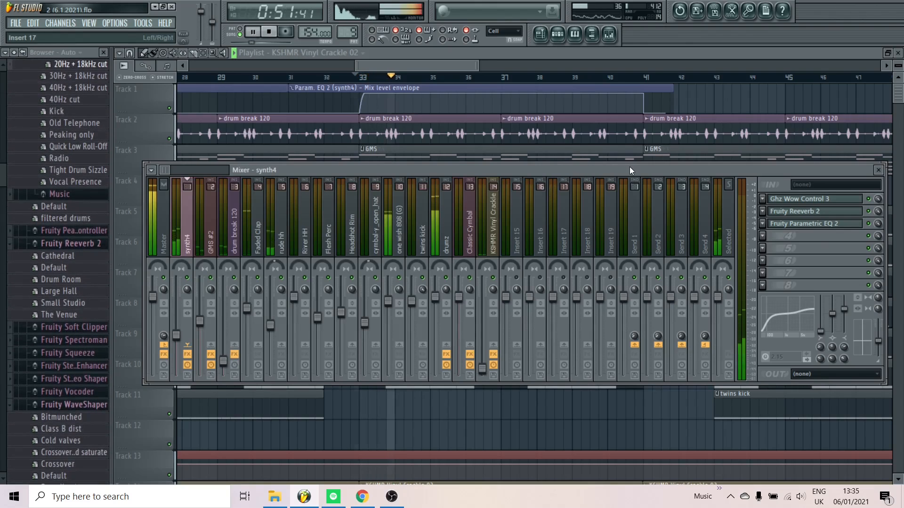
pyautogui.press('space')
pyautogui.rightClick(758, 107)
# Play the transition from about bar 40 through the drum gap between bars 41 and 43
pyautogui.scroll(-4, 656, 156)
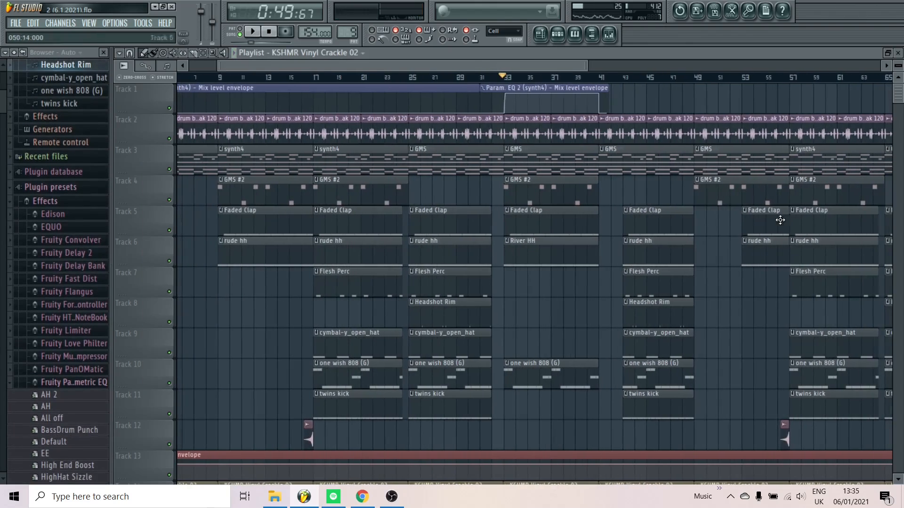
pyautogui.scroll(3, 780, 219)
pyautogui.click(478, 77)
pyautogui.press('space')
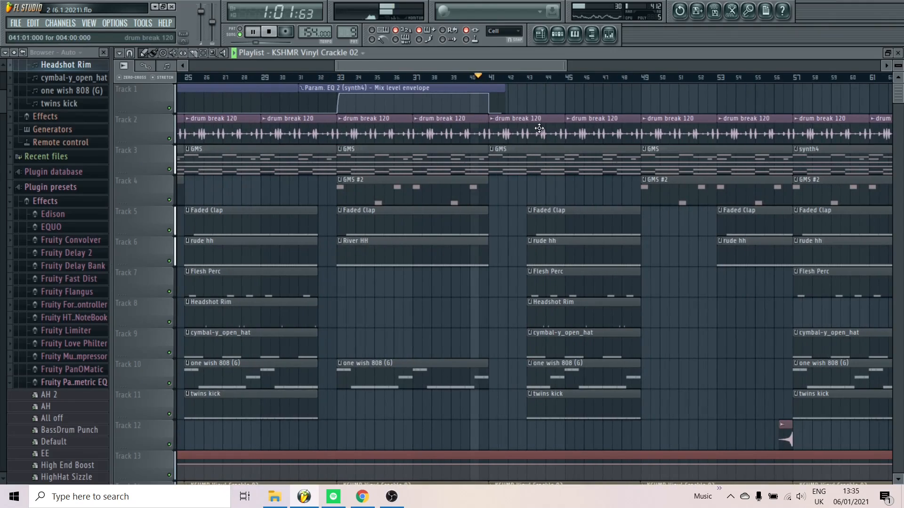
pyautogui.scroll(2, 580, 159)
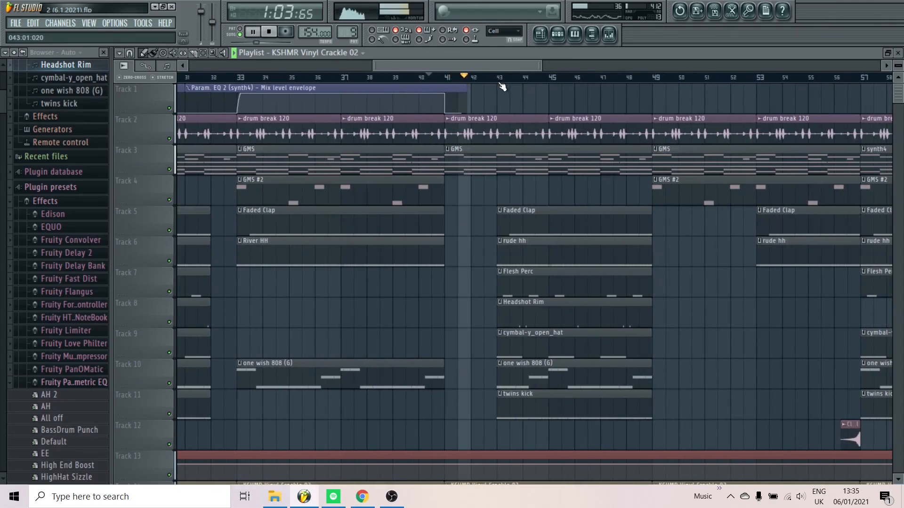
pyautogui.scroll(-4, 504, 89)
pyautogui.scroll(2, 470, 103)
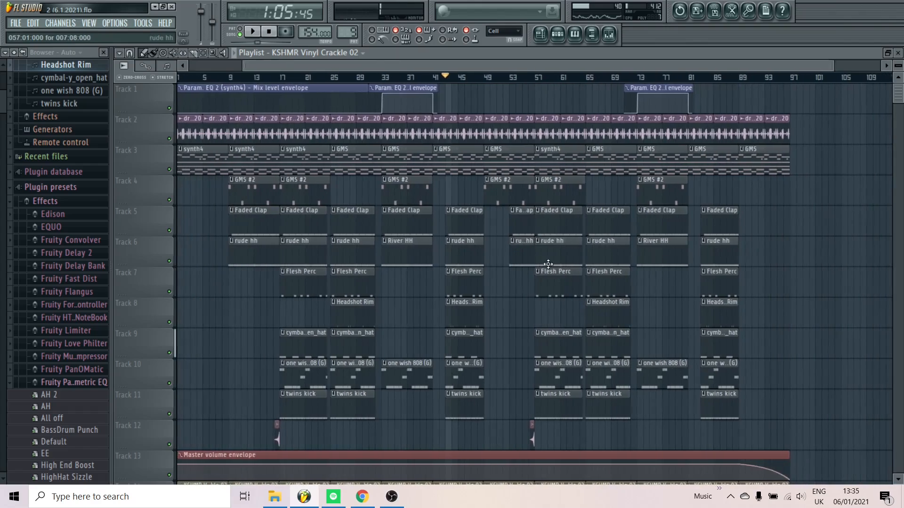
# Cue bar 49 and play the transition into bar 57, where the 808 and kick clips return
pyautogui.click(443, 79)
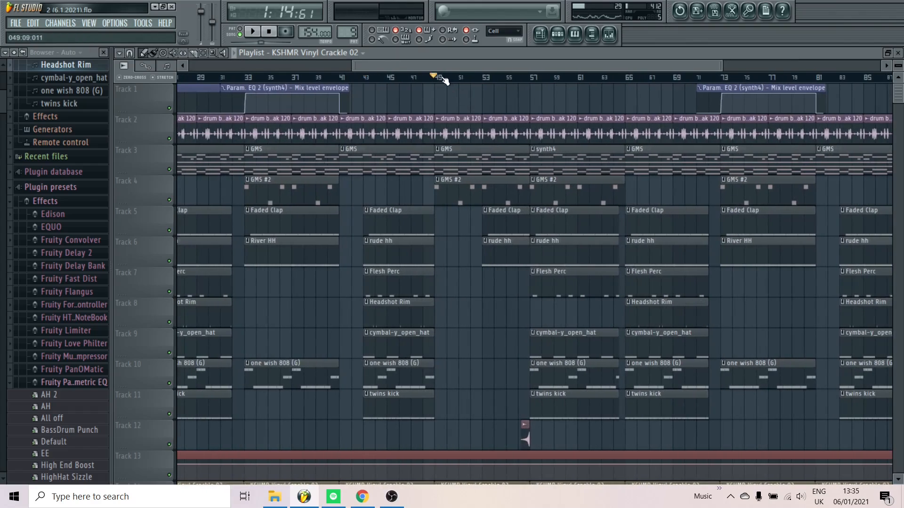
pyautogui.press('space')
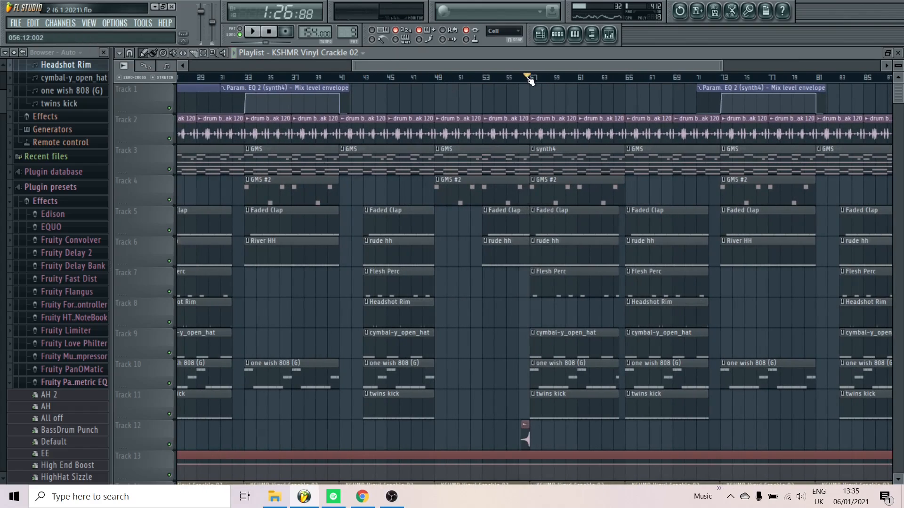
pyautogui.scroll(6, 527, 428)
pyautogui.press('space')
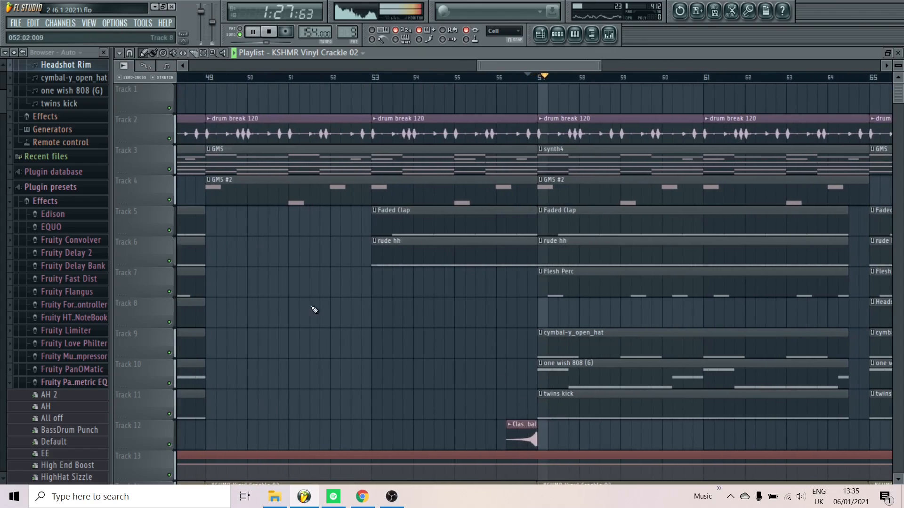
# Look over the full playlist arrangement, comparing the repeated sections after bar 57 with the first half
pyautogui.scroll(-8, 522, 311)
pyautogui.scroll(-3, 521, 312)
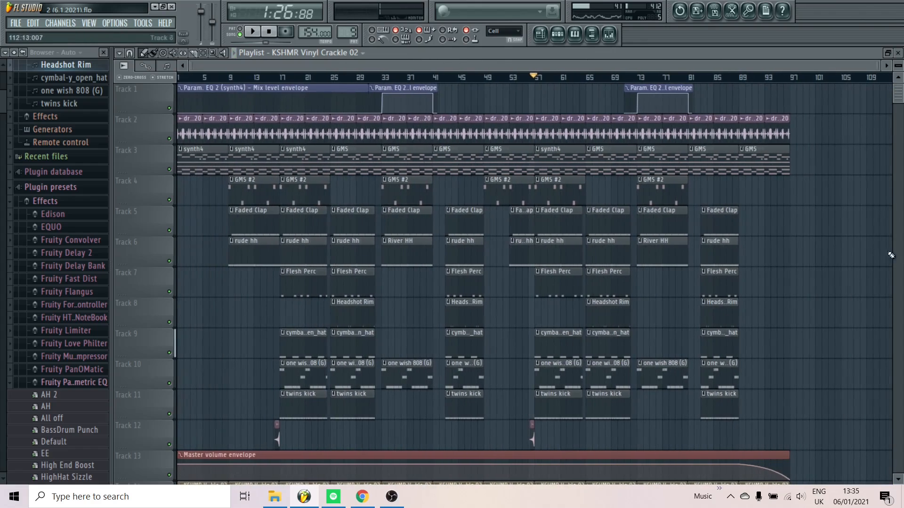
pyautogui.scroll(-2, 833, 225)
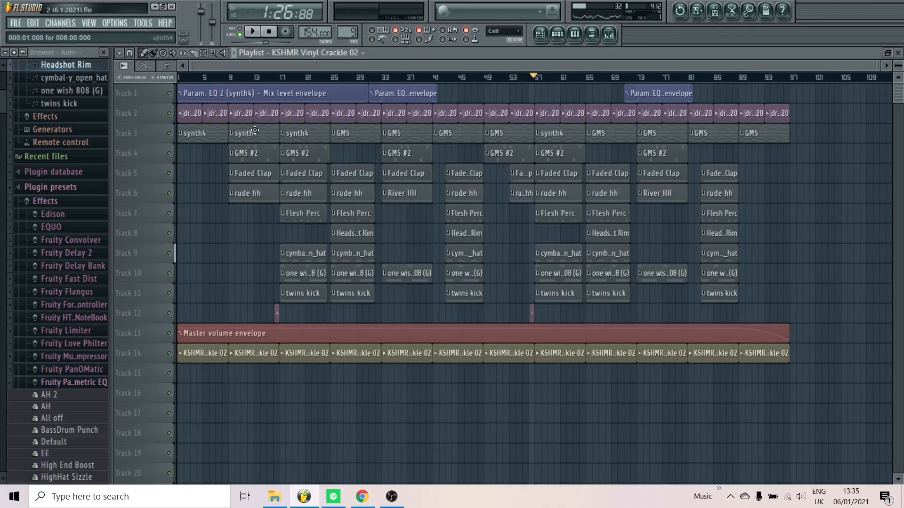
pyautogui.scroll(2, 822, 134)
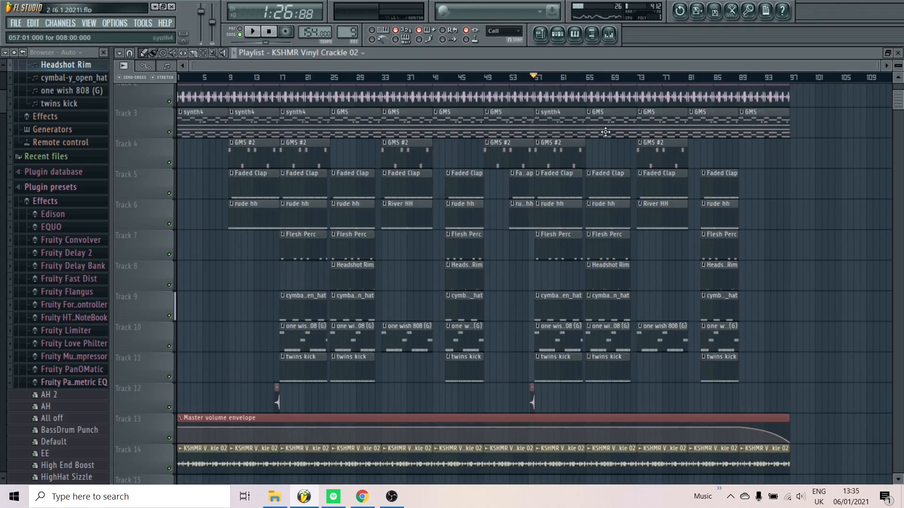
pyautogui.scroll(-1, 732, 285)
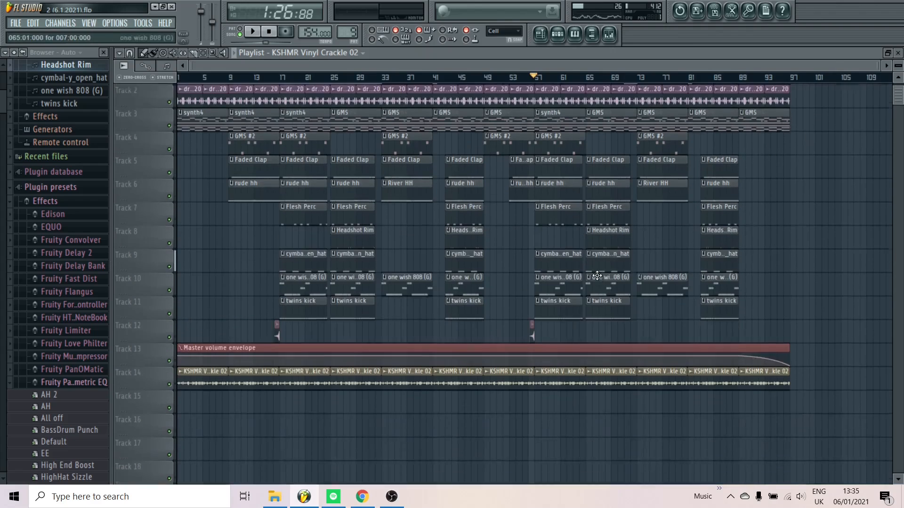
# Play the ending from about bar 89 and bar 94 to hear the Master volume envelope fade, and review the full arrangement
pyautogui.scroll(2, 774, 358)
pyautogui.scroll(3, 795, 384)
pyautogui.scroll(2, 498, 121)
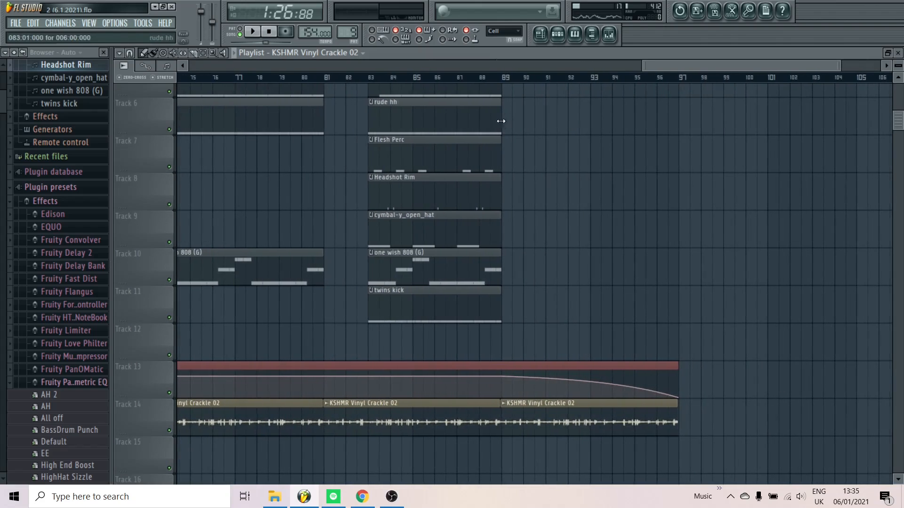
pyautogui.press('space')
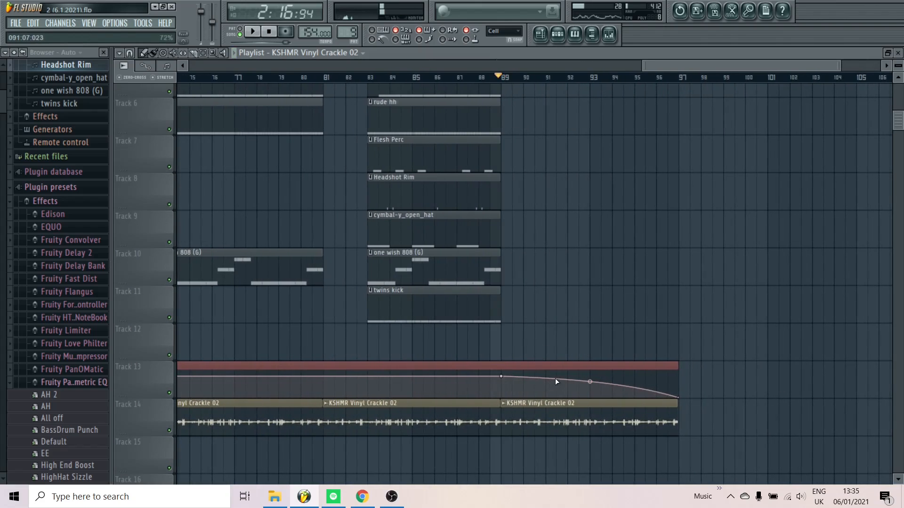
pyautogui.scroll(-2, 556, 381)
pyautogui.press('space')
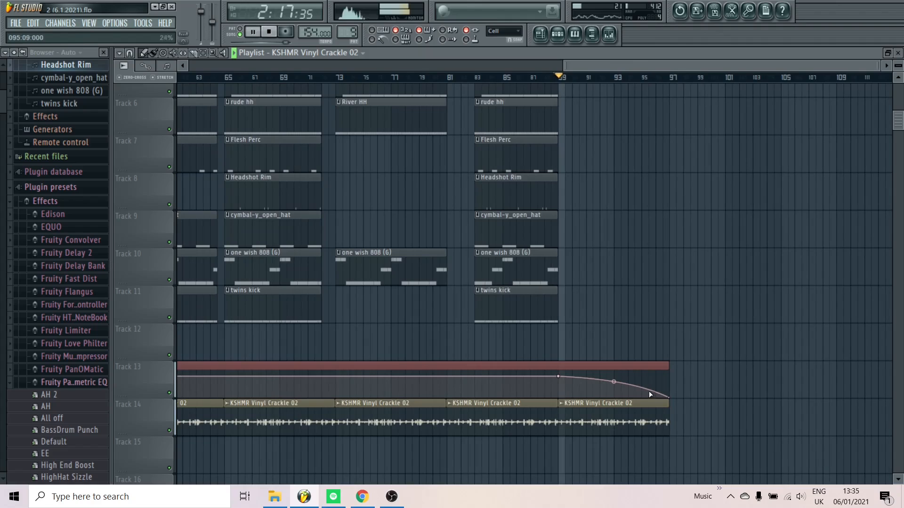
pyautogui.click(634, 78)
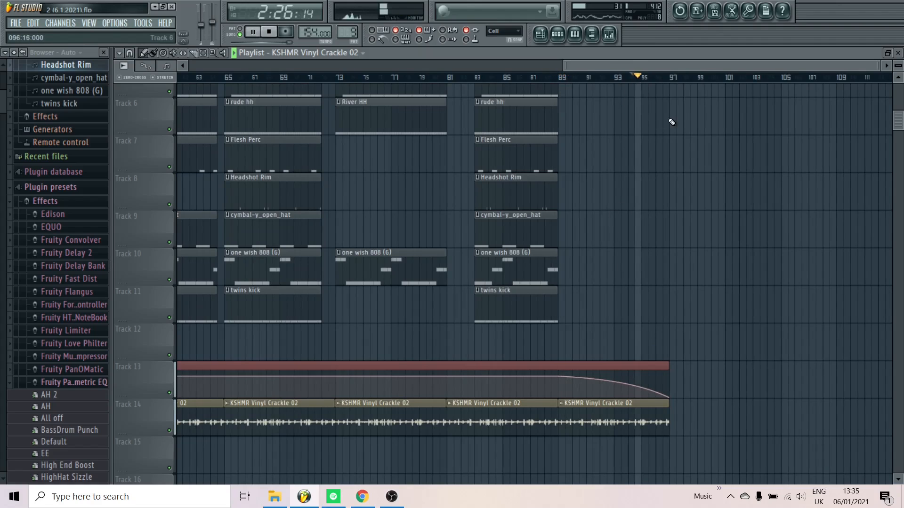
pyautogui.press('space')
pyautogui.scroll(-3, 683, 233)
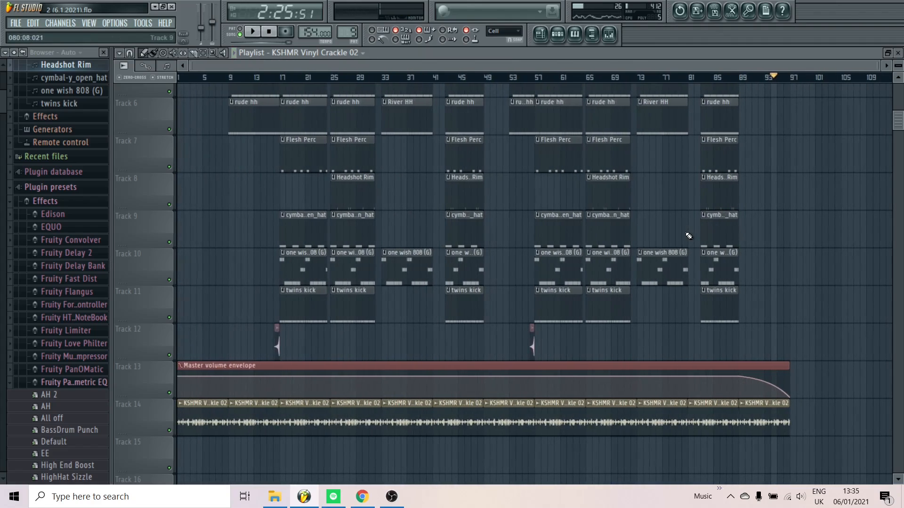
pyautogui.scroll(-2, 687, 250)
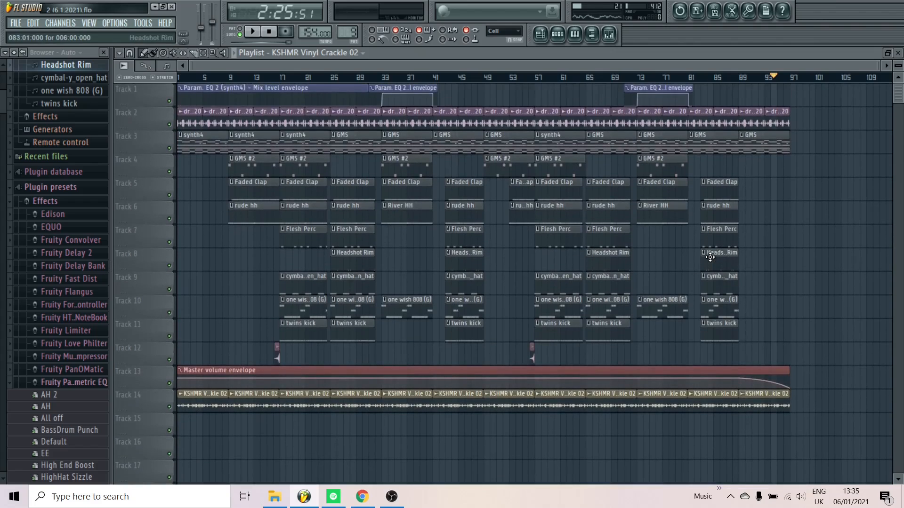